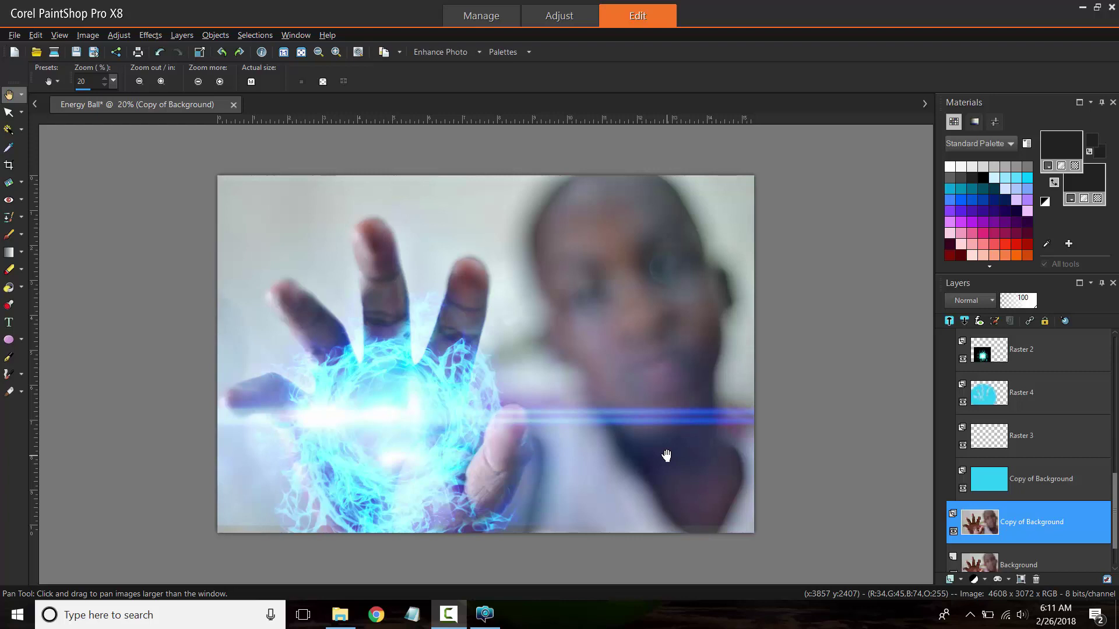
scroll(425, 232, "up", 1)
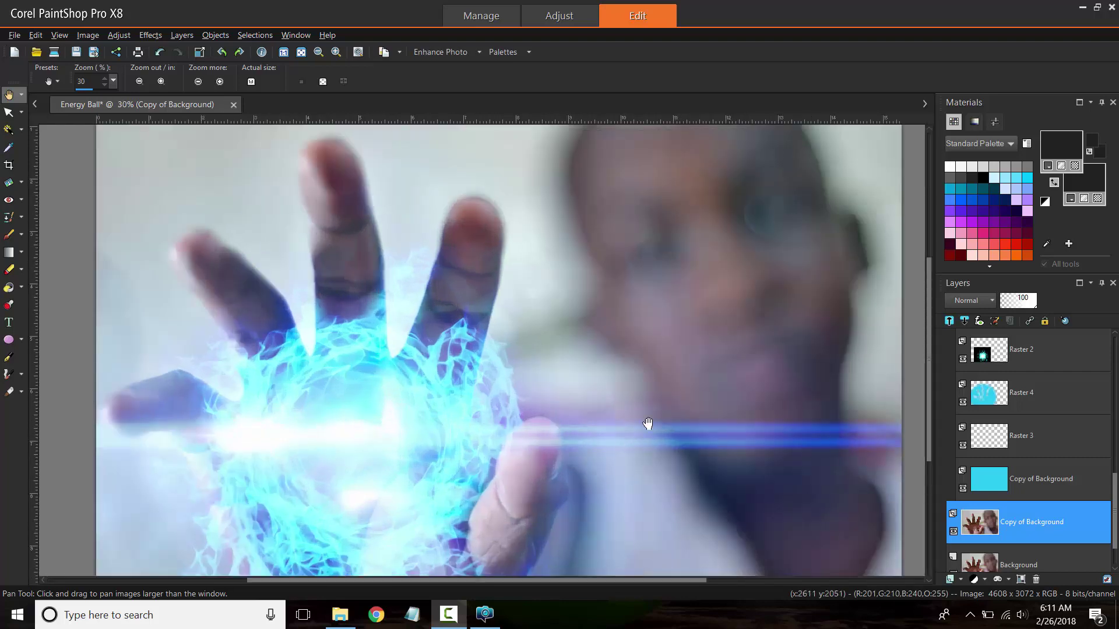
scroll(404, 404, "down", 1)
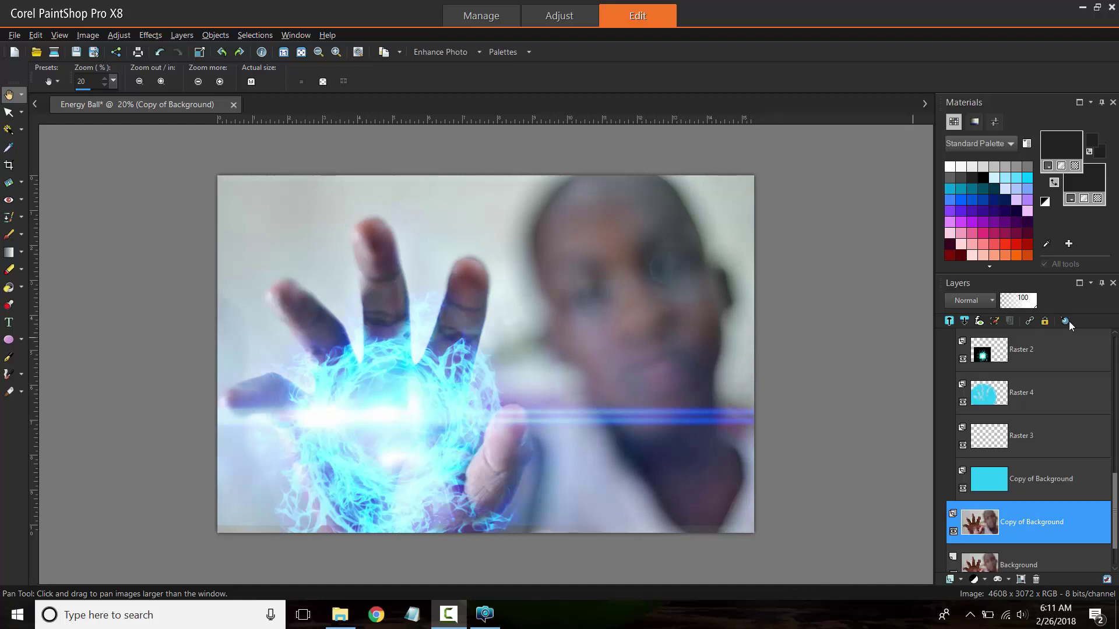
Open the Hand picture from the Corel Projects folder in PaintShop Pro
left_click(340, 614)
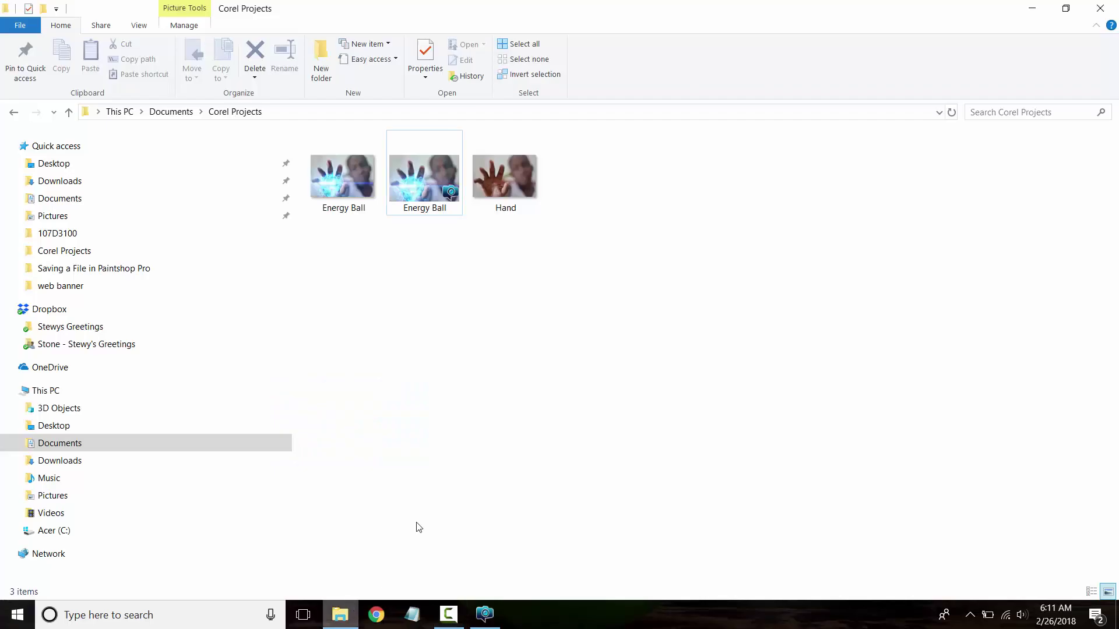
left_click(527, 203)
mouse_move(543, 458)
left_mouse_down()
mouse_move(523, 253)
mouse_move(485, 614)
mouse_move(528, 359)
mouse_move(176, 195)
left_mouse_up()
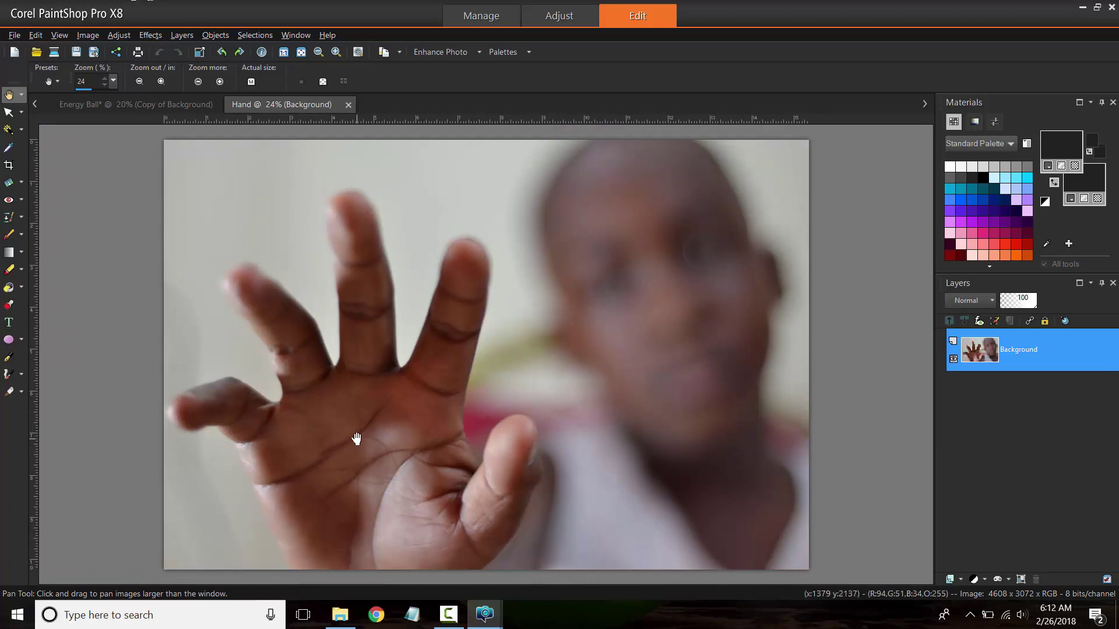
Copy the blue energy ball image from the Chrome search results and paste it into the Hand image as a new layer
key("alt+Tab")
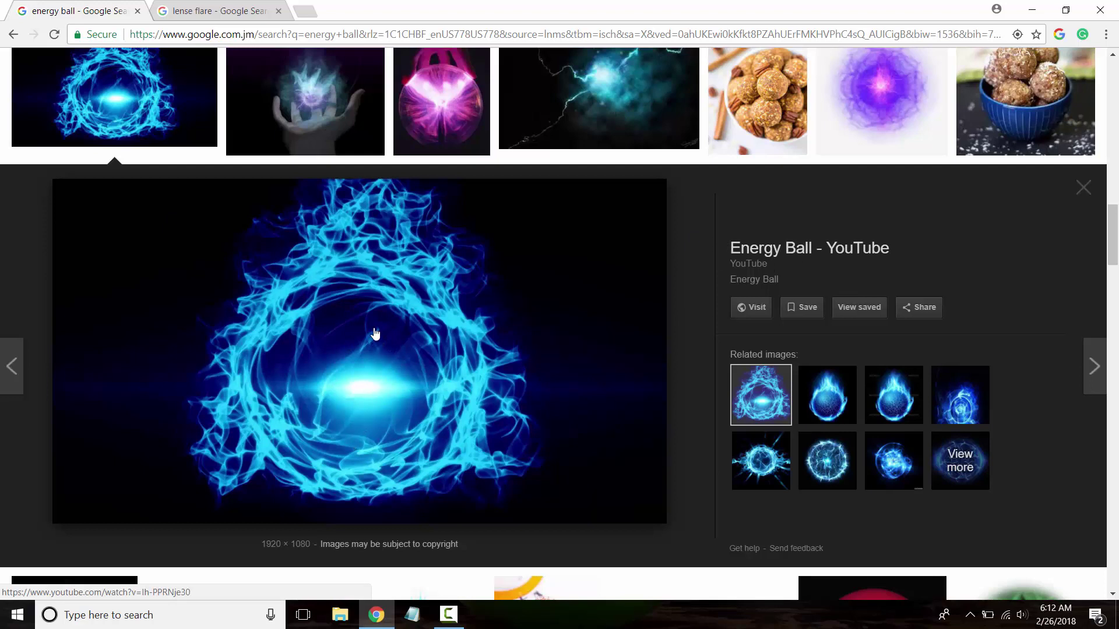
right_click(378, 291)
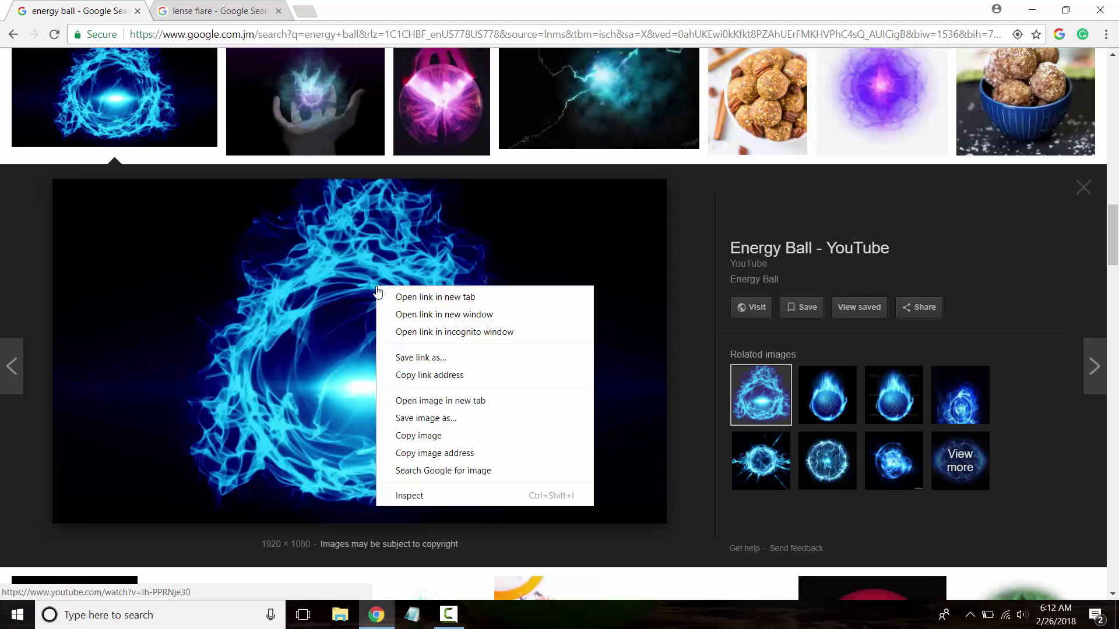
left_click(419, 437)
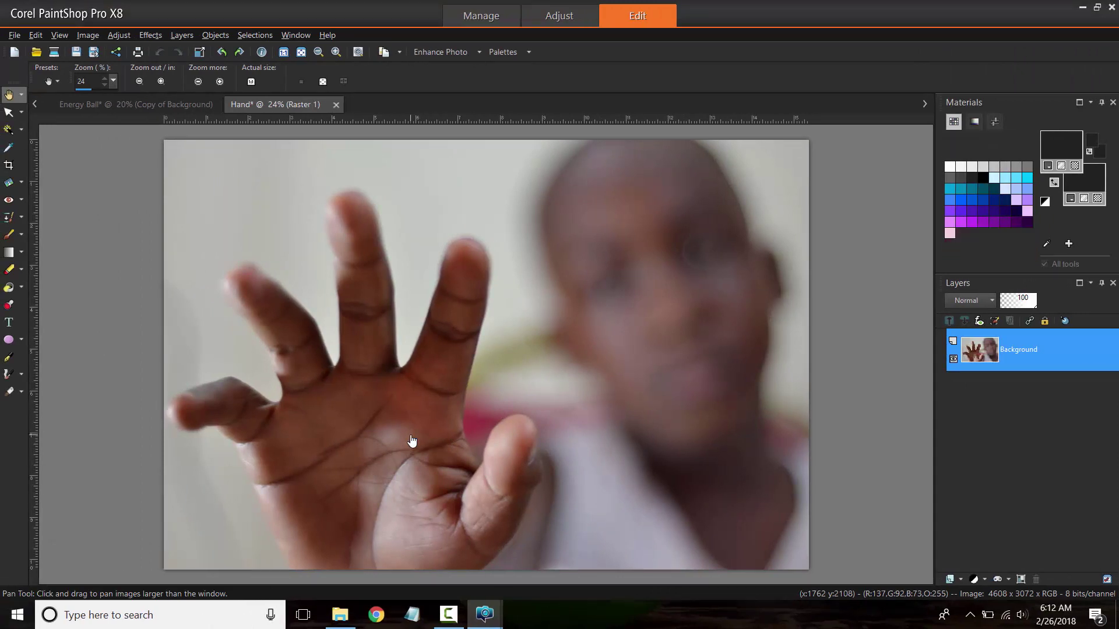
key("ctrl+l")
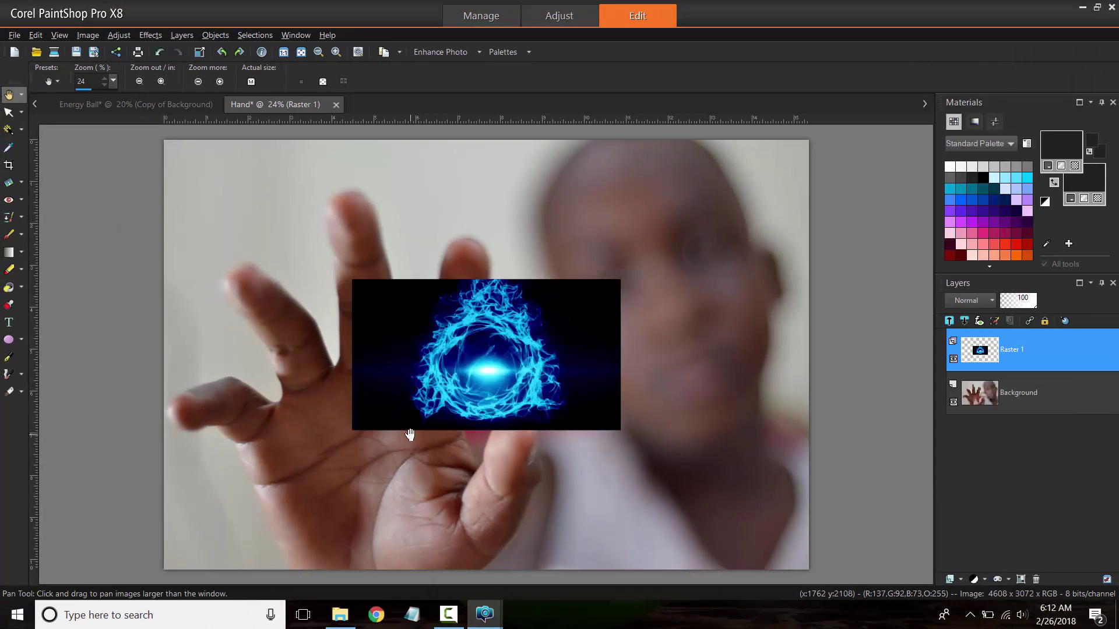
Lower the energy ball layer's opacity to 54, then enlarge it to about 235% and position it over the hand
left_click(10, 113)
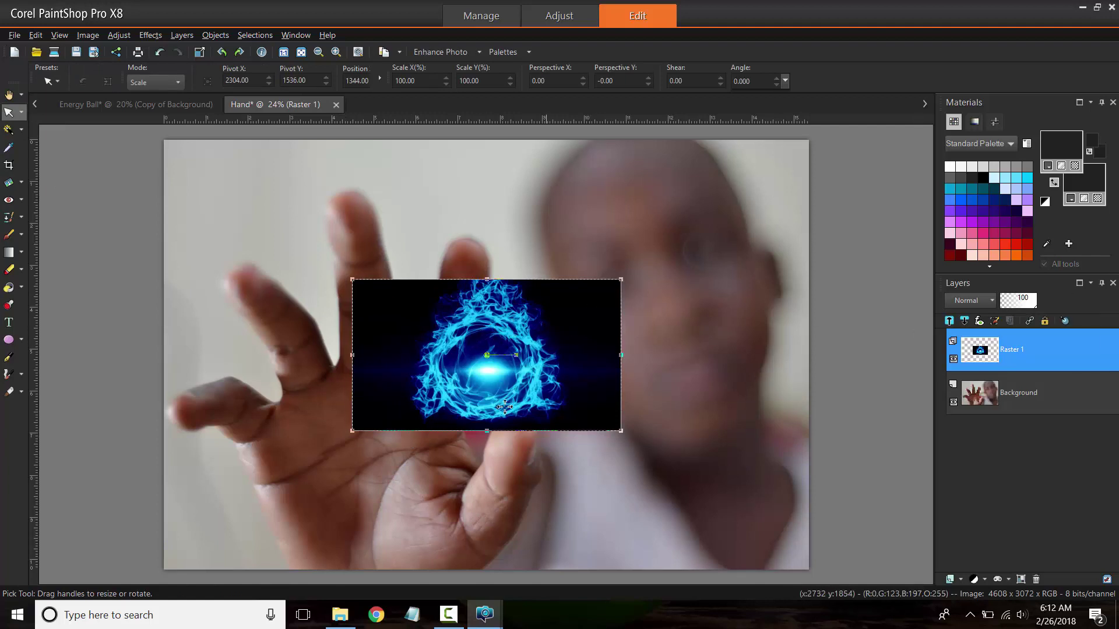
left_click(1020, 306)
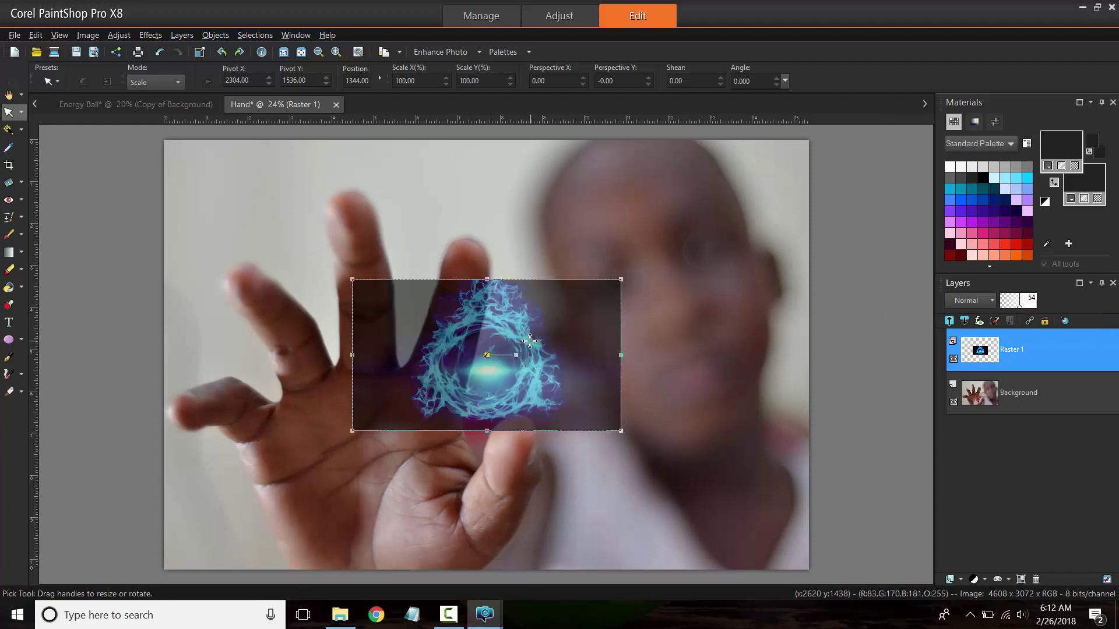
mouse_move(524, 344)
left_mouse_down()
mouse_move(351, 354)
mouse_move(411, 268)
mouse_move(370, 338)
mouse_move(366, 266)
left_mouse_up()
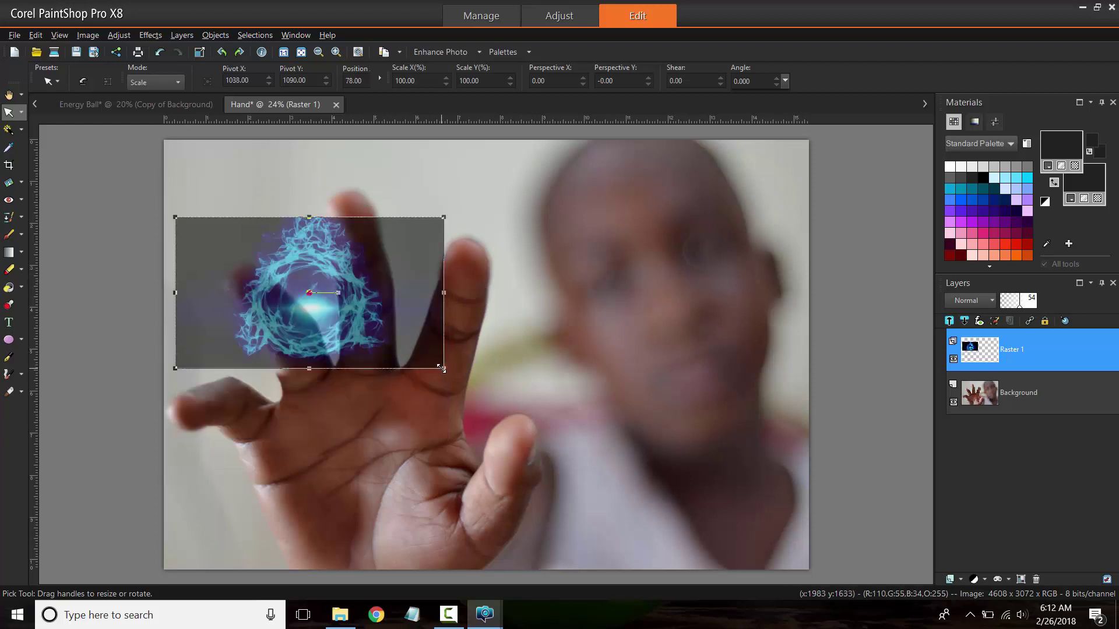
left_click_drag(441, 369, 606, 460)
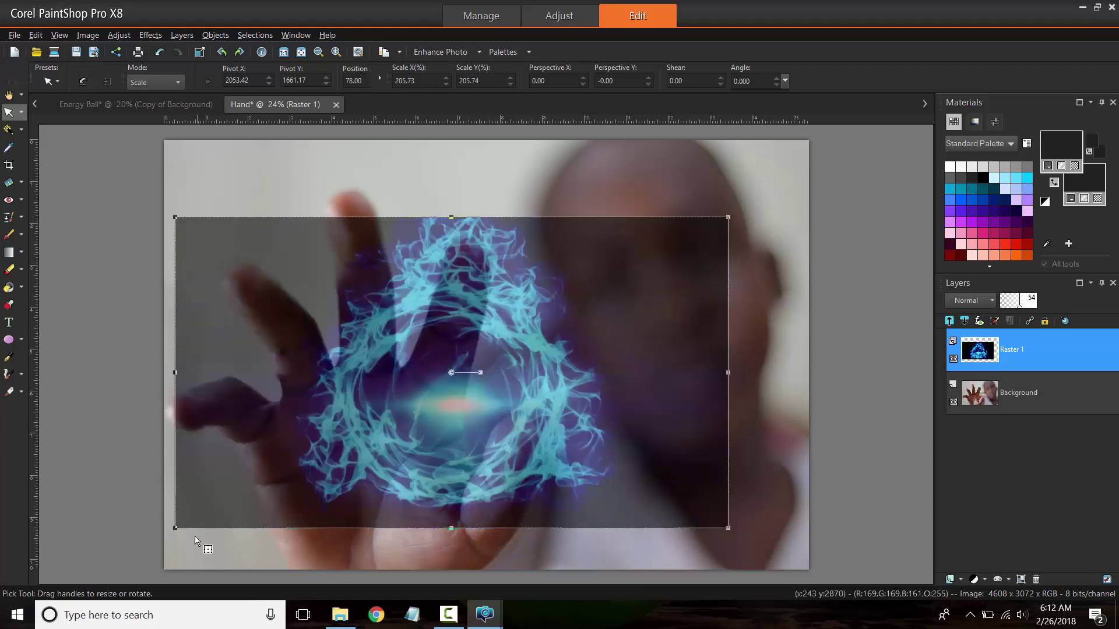
left_click_drag(177, 529, 97, 575)
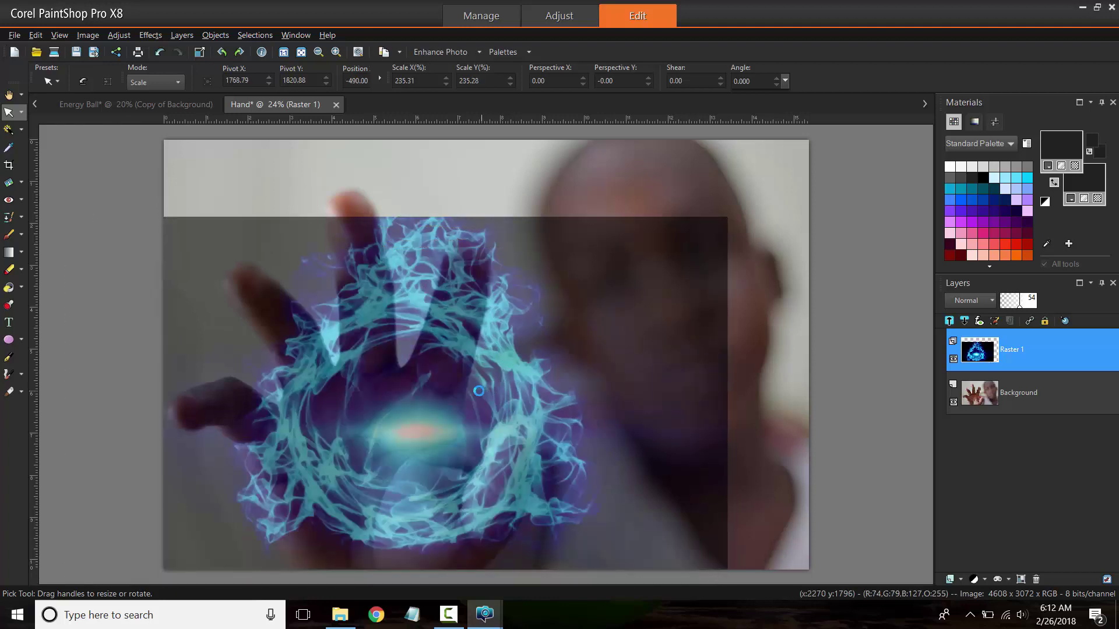
left_click_drag(460, 402, 459, 392)
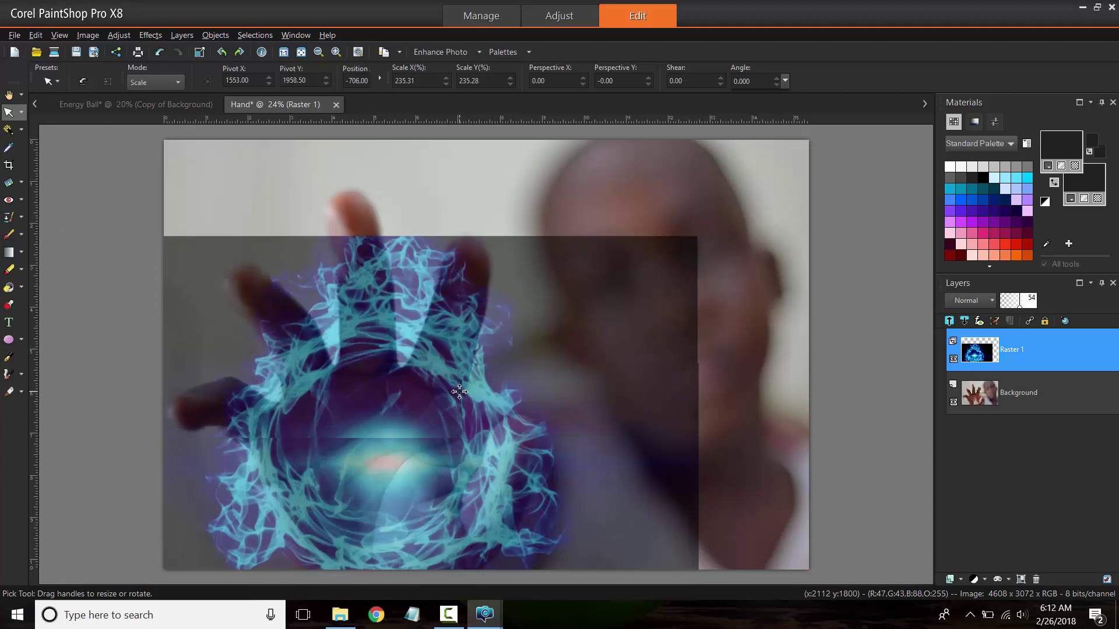
Shrink the energy ball layer slightly, to a scale of about 227%
scroll(616, 505, "down", 3)
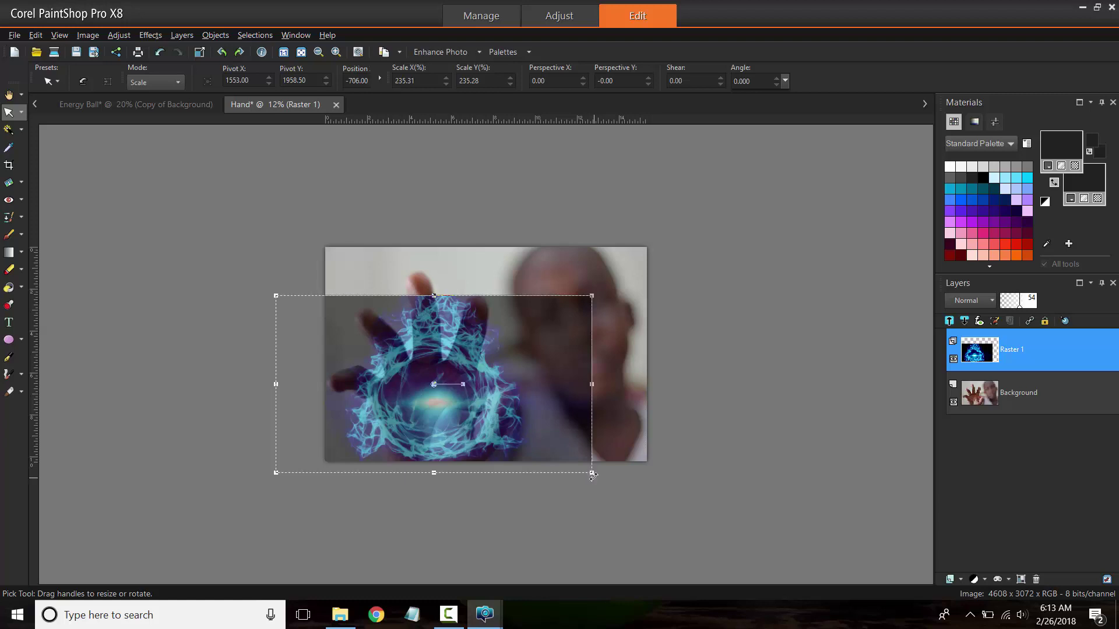
left_click_drag(592, 473, 579, 468)
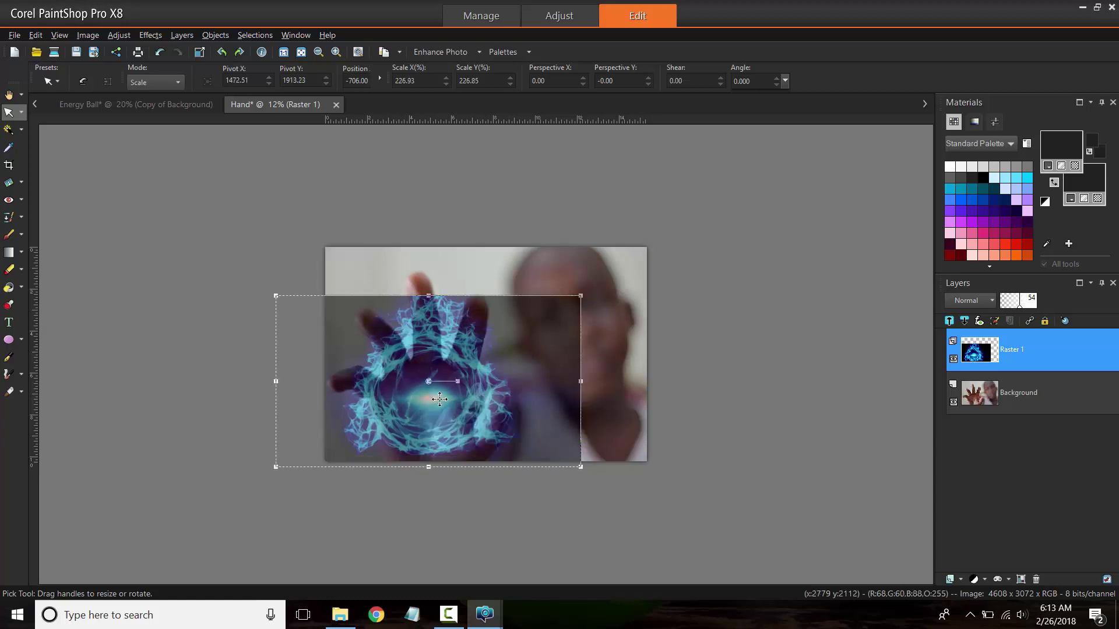
scroll(428, 306, "up", 5)
scroll(315, 234, "up", 2)
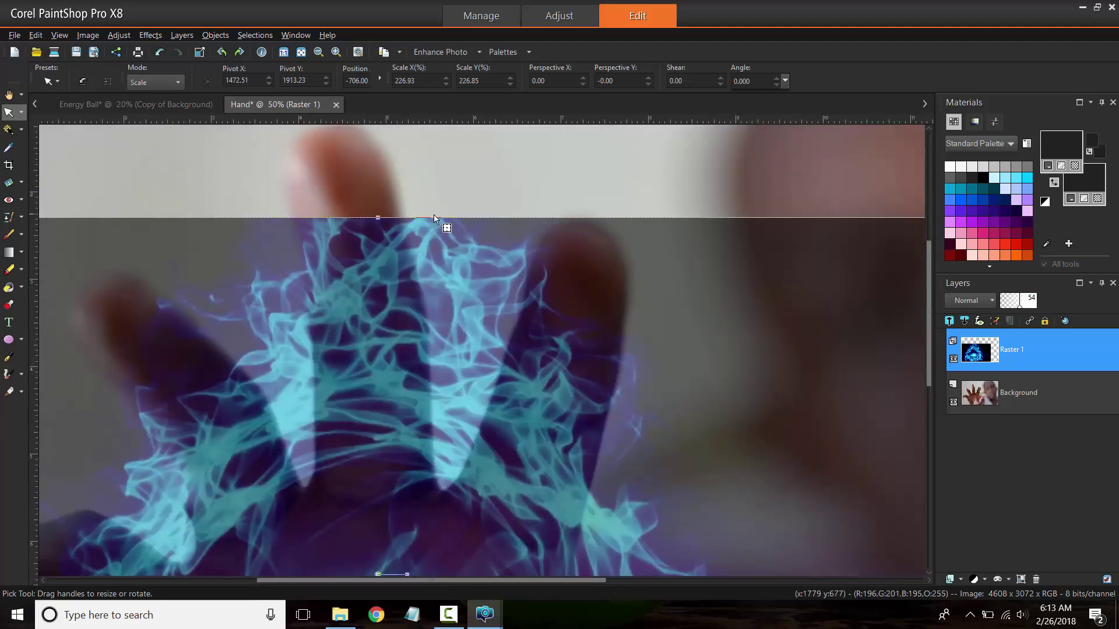
Rotate the energy ball layer to an angle of about 192 degrees and shift it down over the palm
scroll(349, 220, "down", 3)
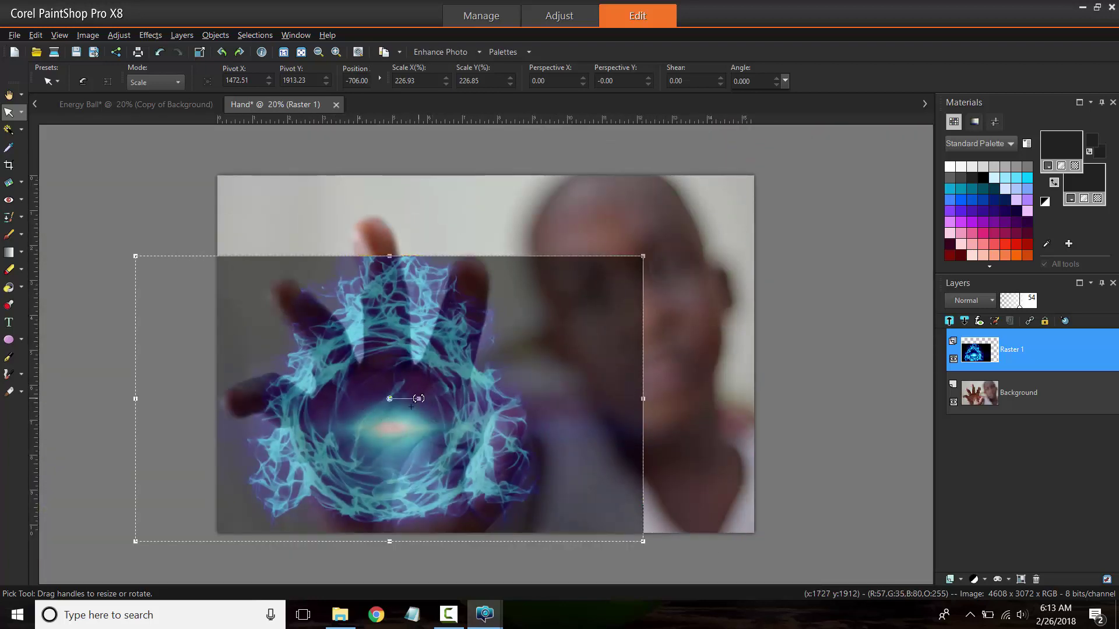
left_click_drag(419, 398, 476, 385)
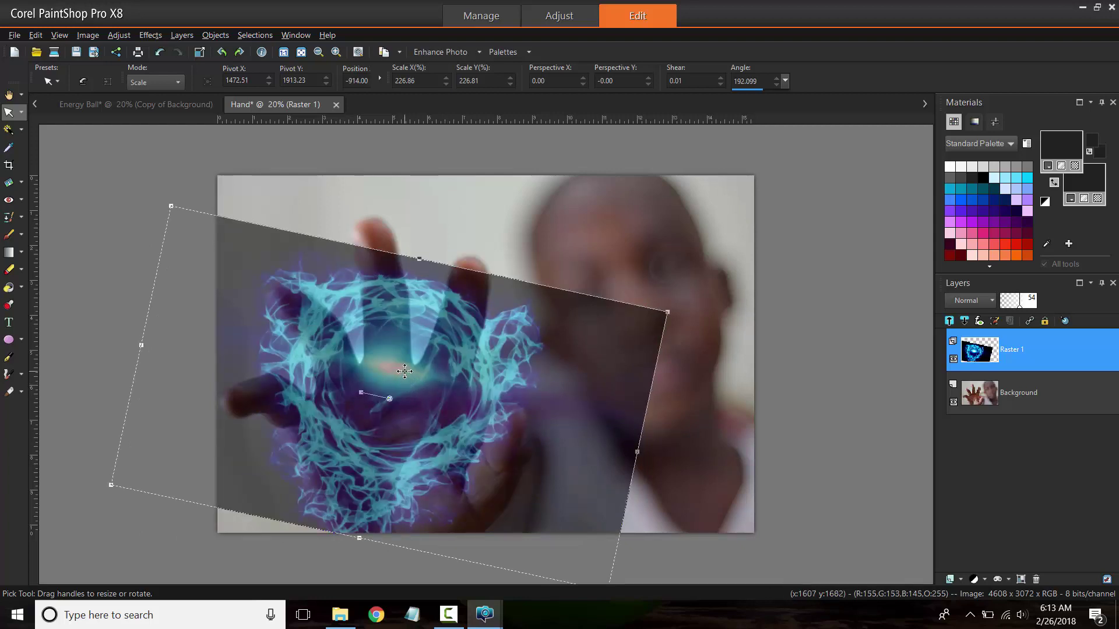
left_click_drag(404, 377, 431, 380)
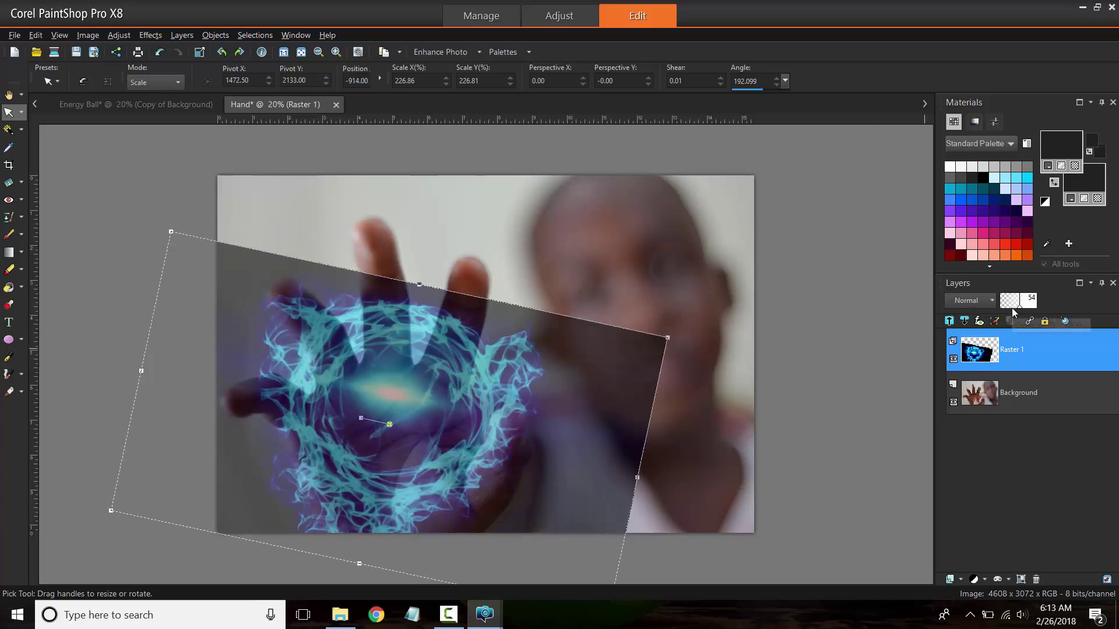
Restore the energy ball layer's opacity to 100
scroll(1012, 308, "down", 3)
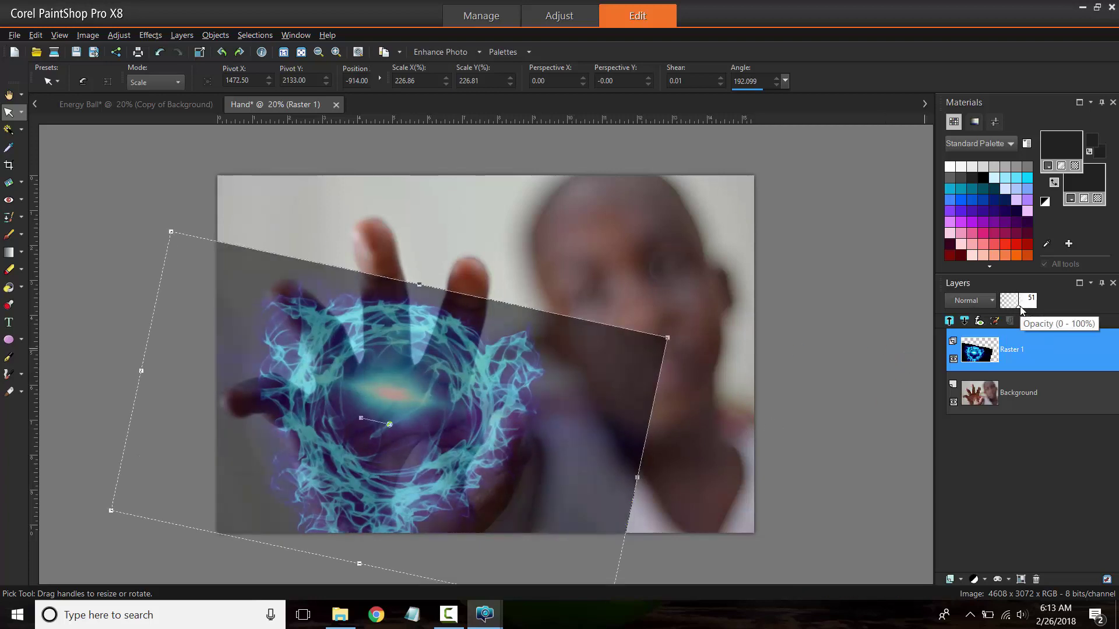
left_click_drag(1018, 306, 1043, 306)
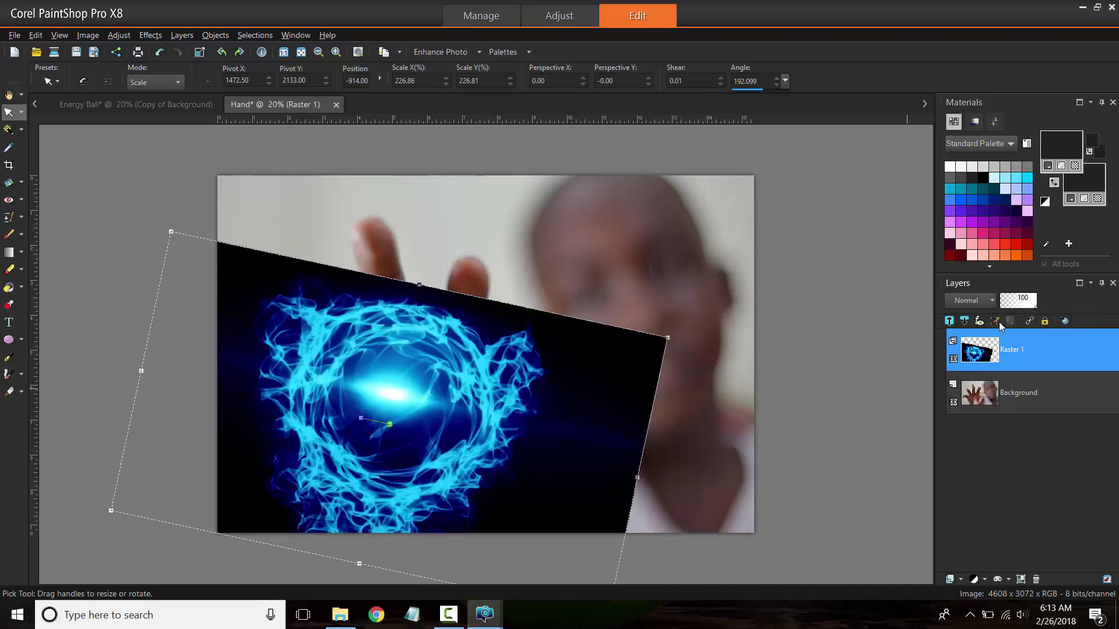
Try the Multiply, Darken and Hue blend modes on the energy ball layer
left_click(969, 299)
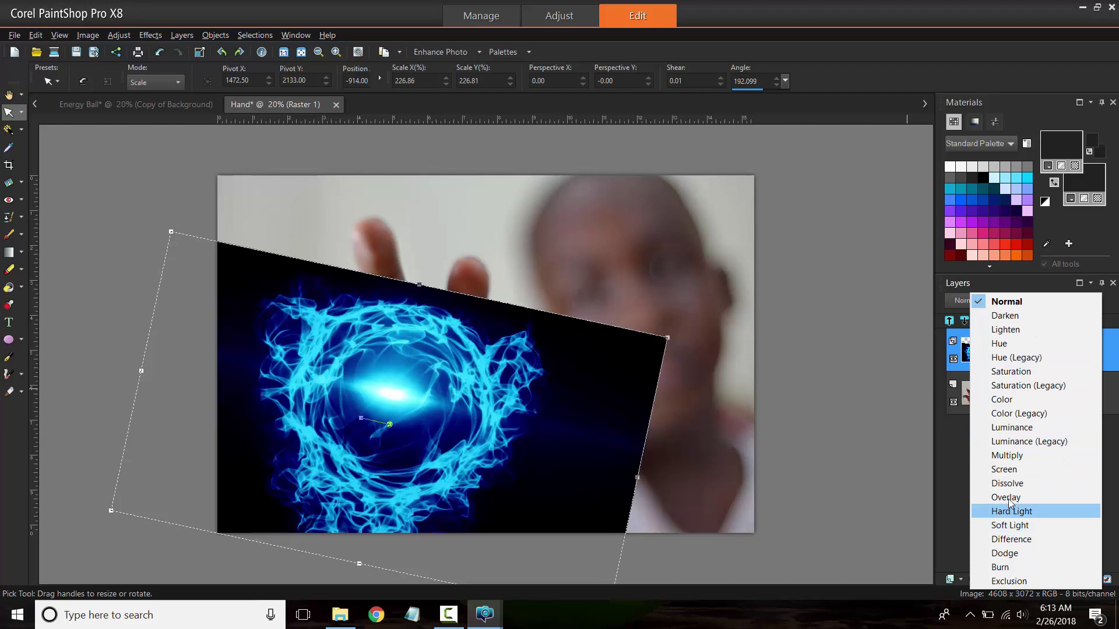
left_click(1017, 459)
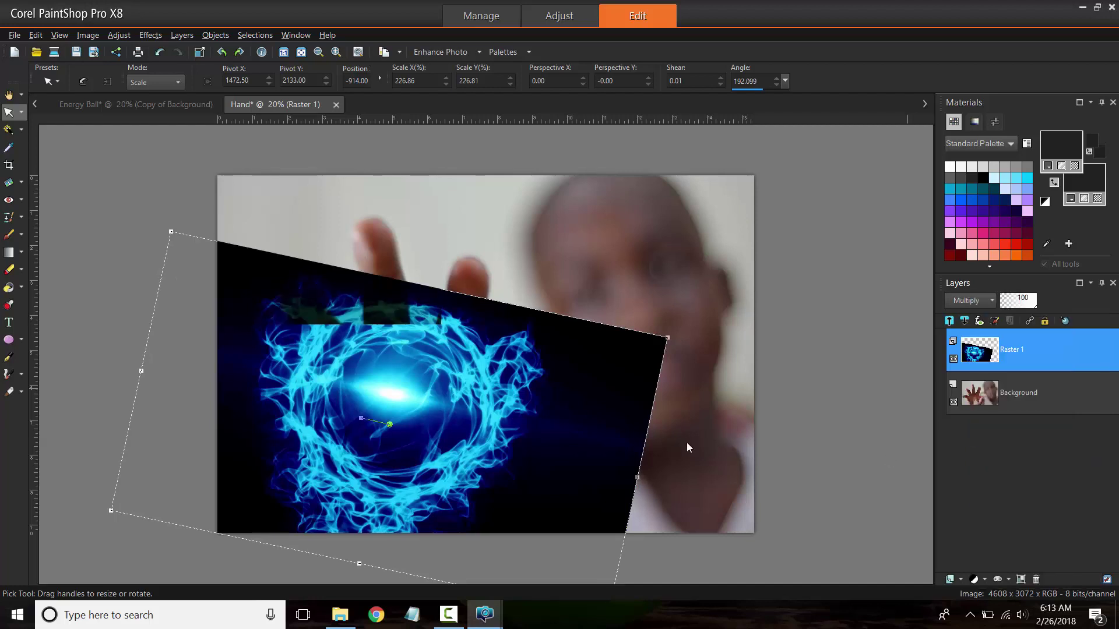
left_click(976, 302)
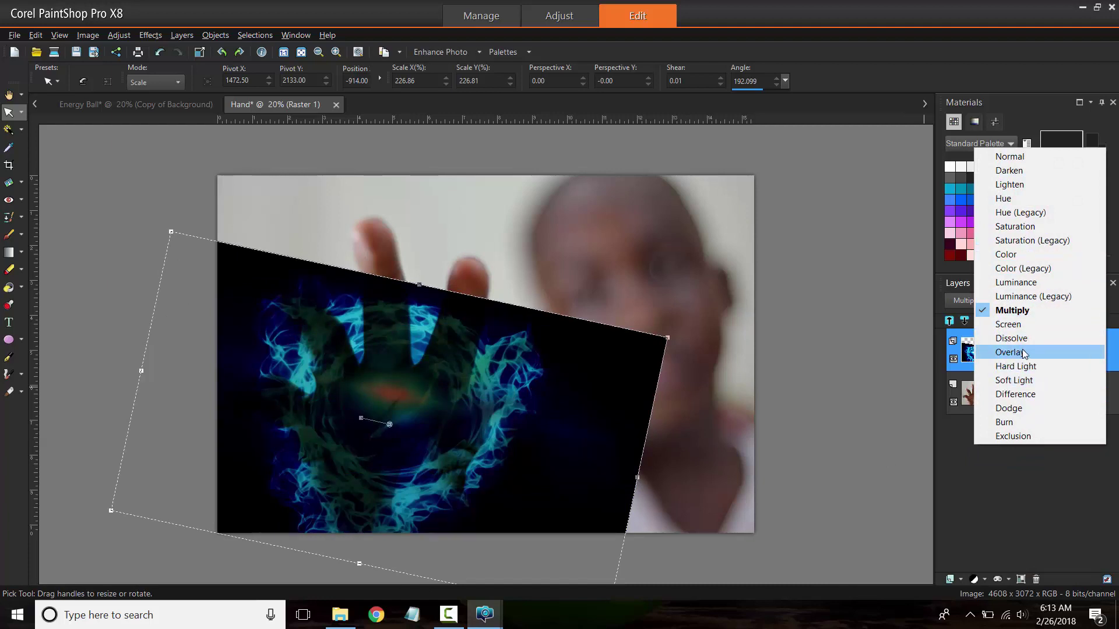
left_click(1015, 169)
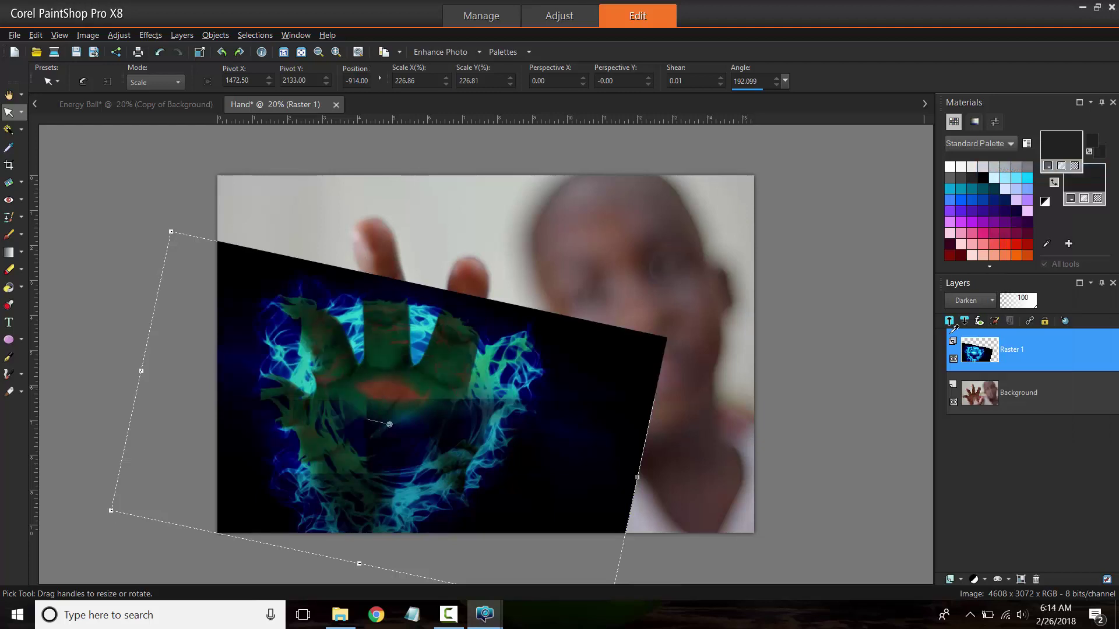
left_click(981, 306)
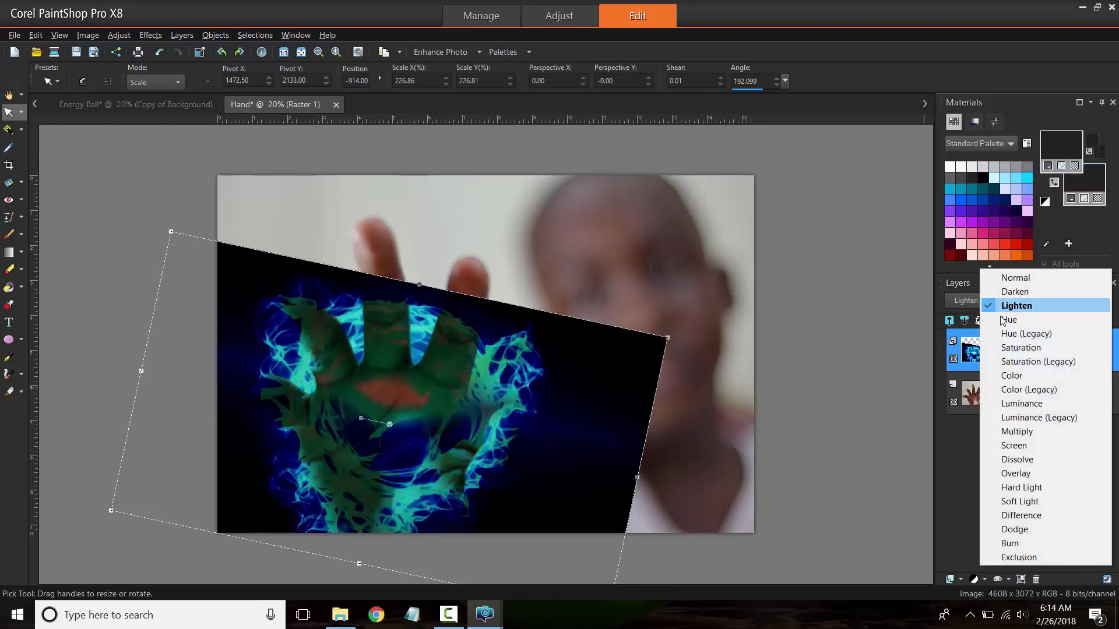
left_click(998, 318)
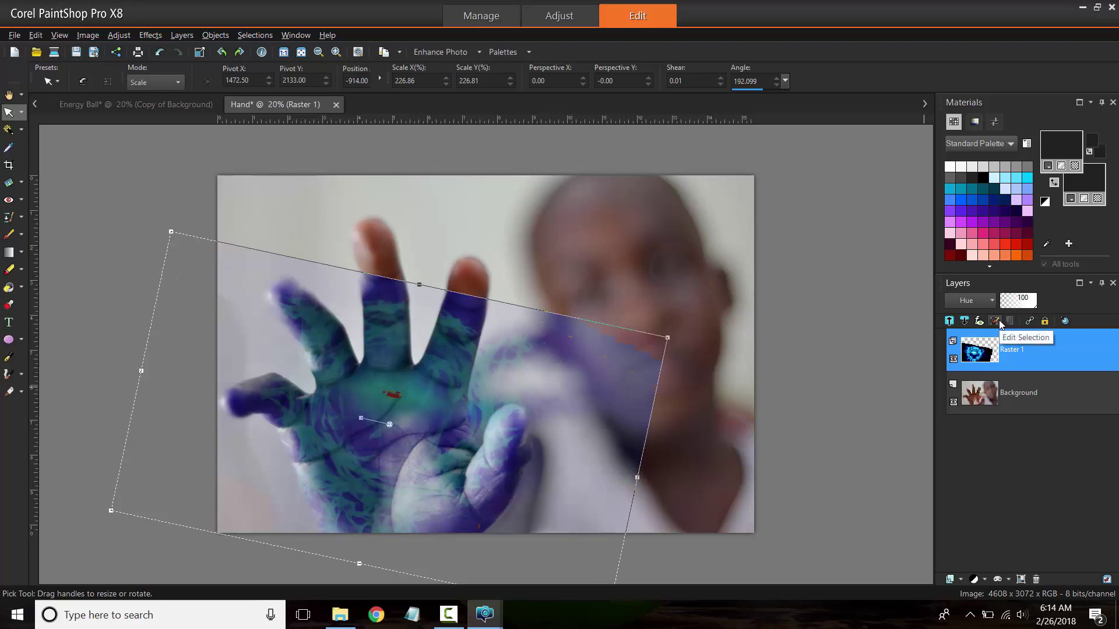
Go through the remaining blend modes for the energy ball layer and set it to Screen
key("Down")
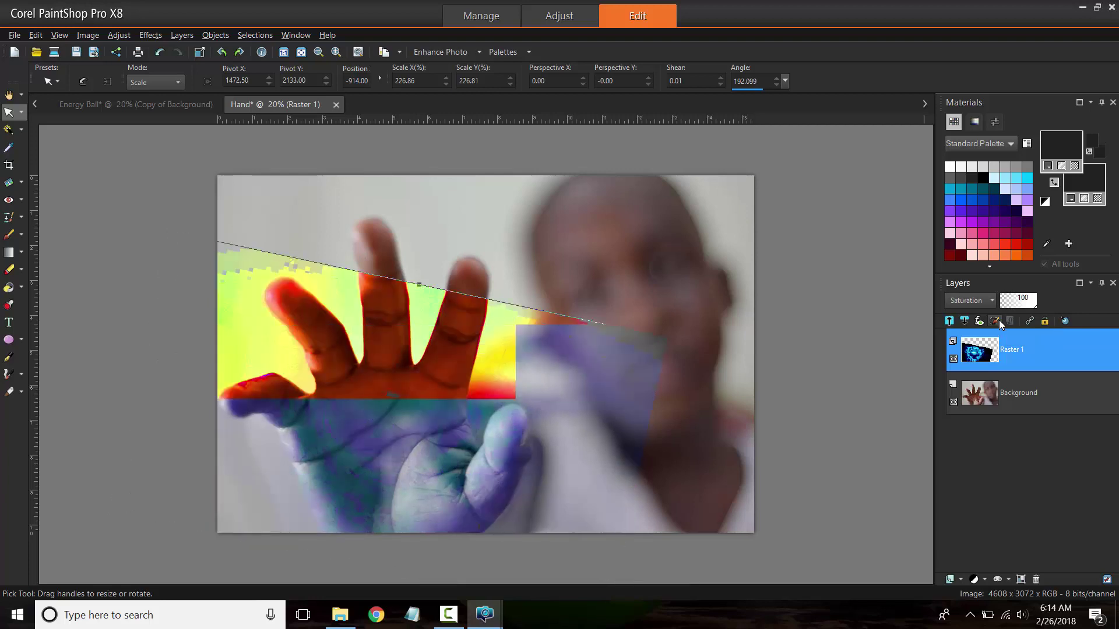
key("Down")
key("Down")
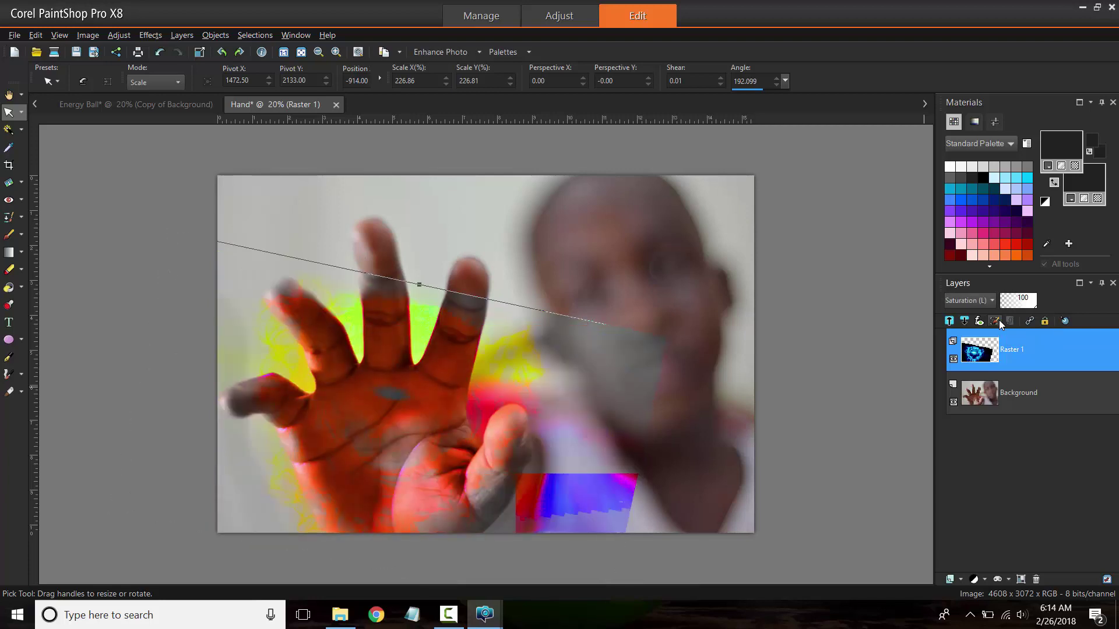
key("Down")
key("Down")
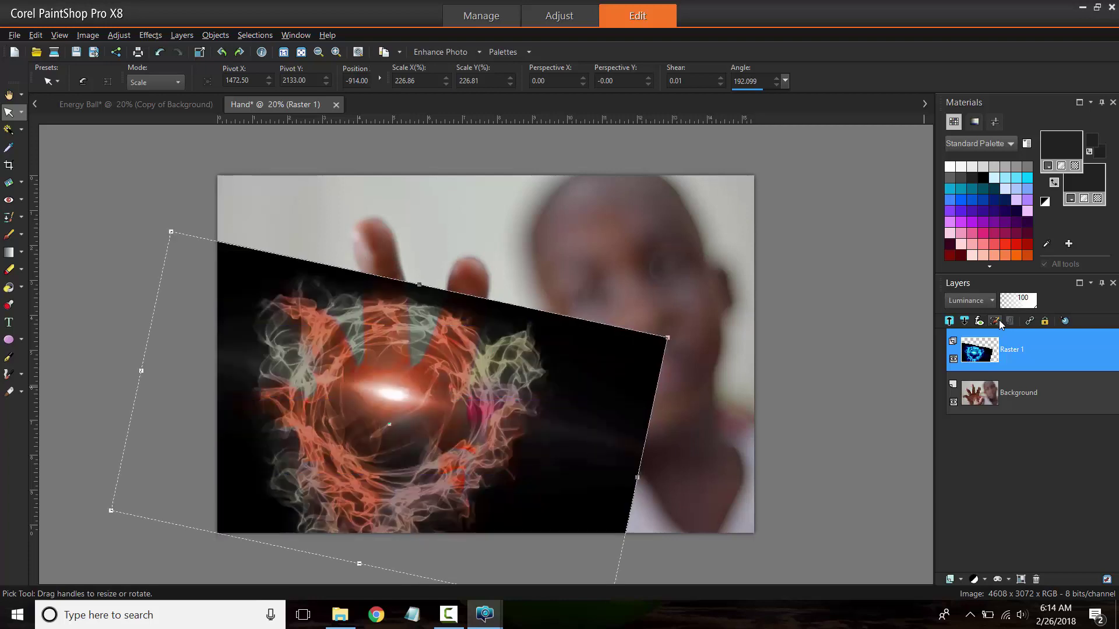
key("Down")
key("Down")
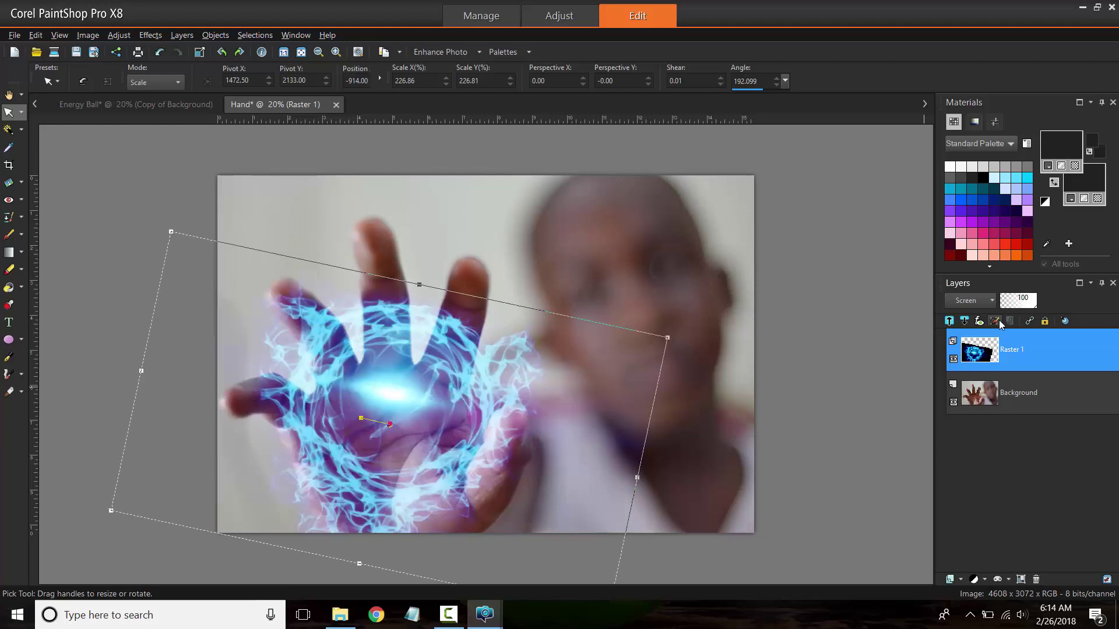
key("Down")
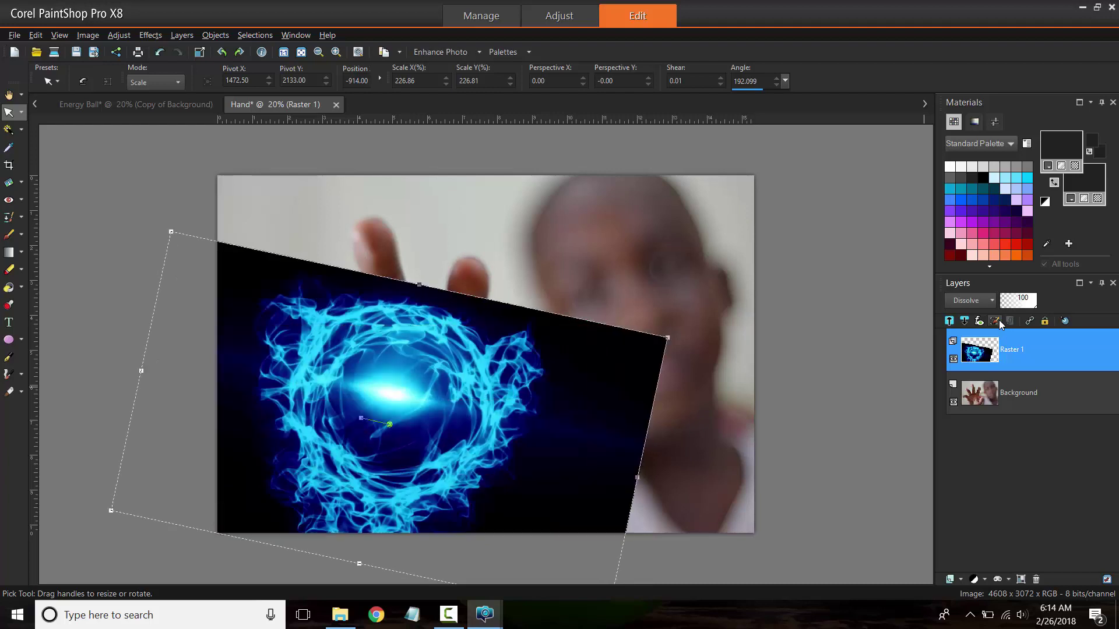
key("Up")
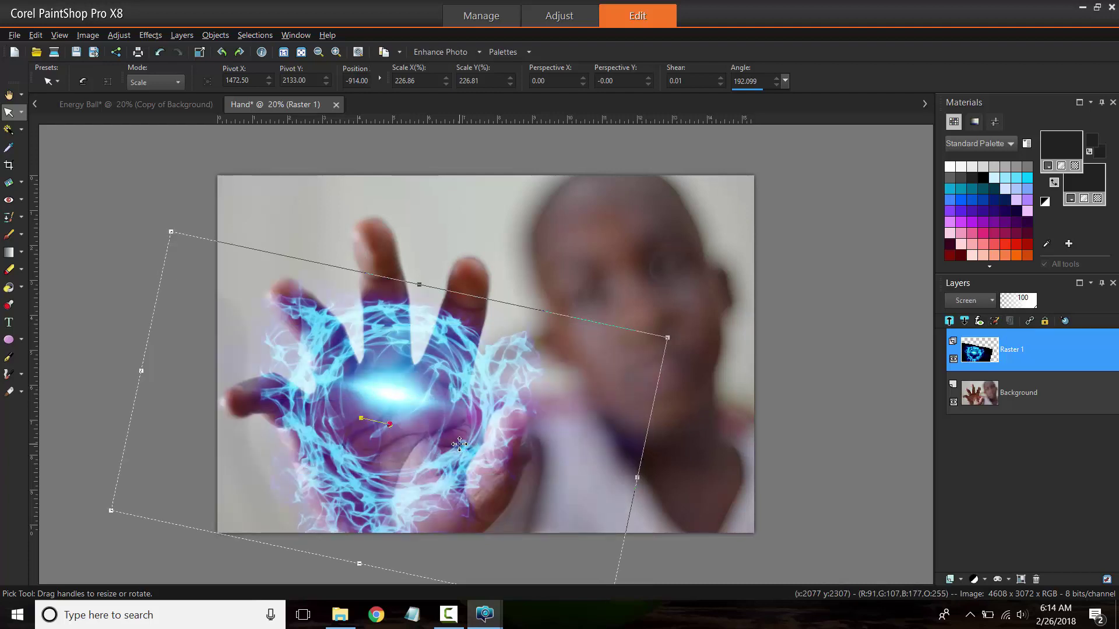
scroll(459, 444, "up", 1)
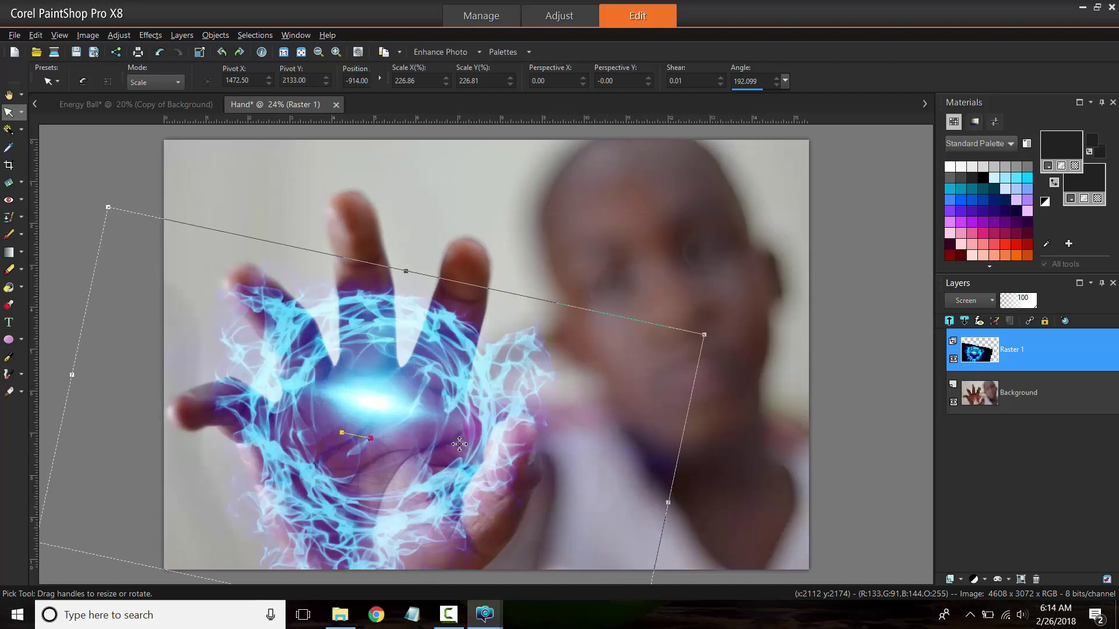
Nudge the energy ball layer slightly left and down so its glow sits lower on the palm
scroll(459, 444, "down", 1)
scroll(459, 444, "up", 1)
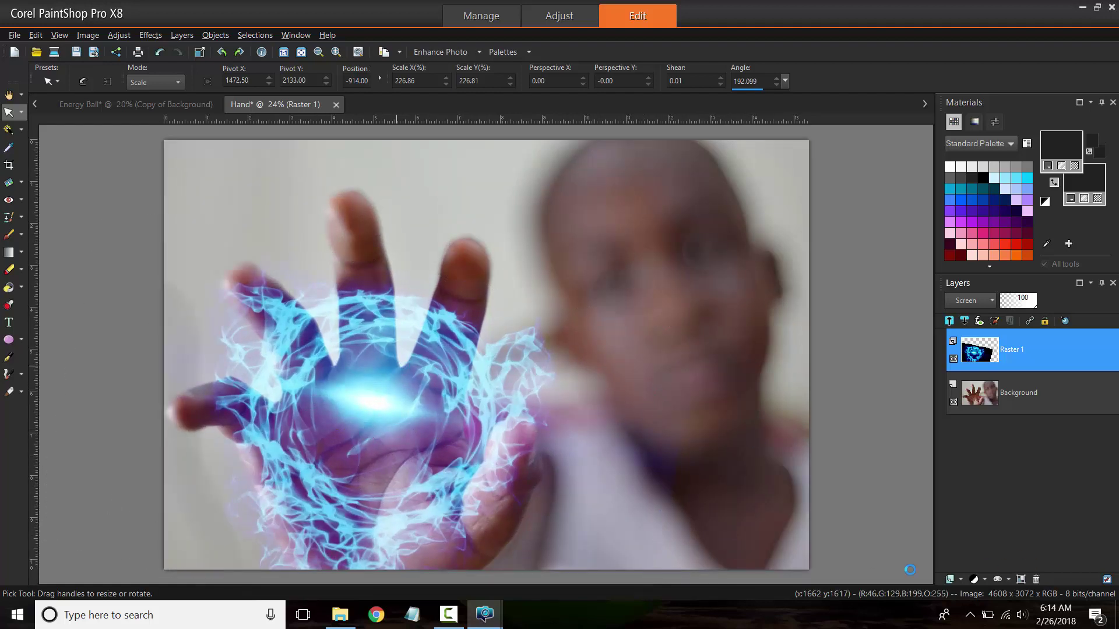
left_click_drag(670, 430, 666, 426)
scroll(668, 401, "up", 1)
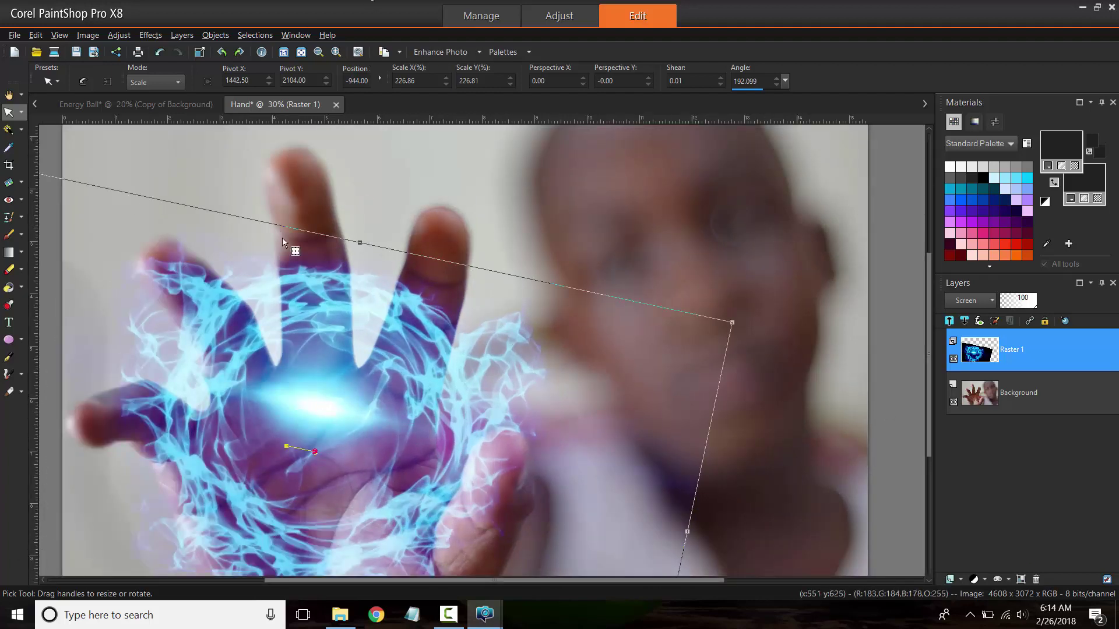
scroll(309, 413, "down", 1)
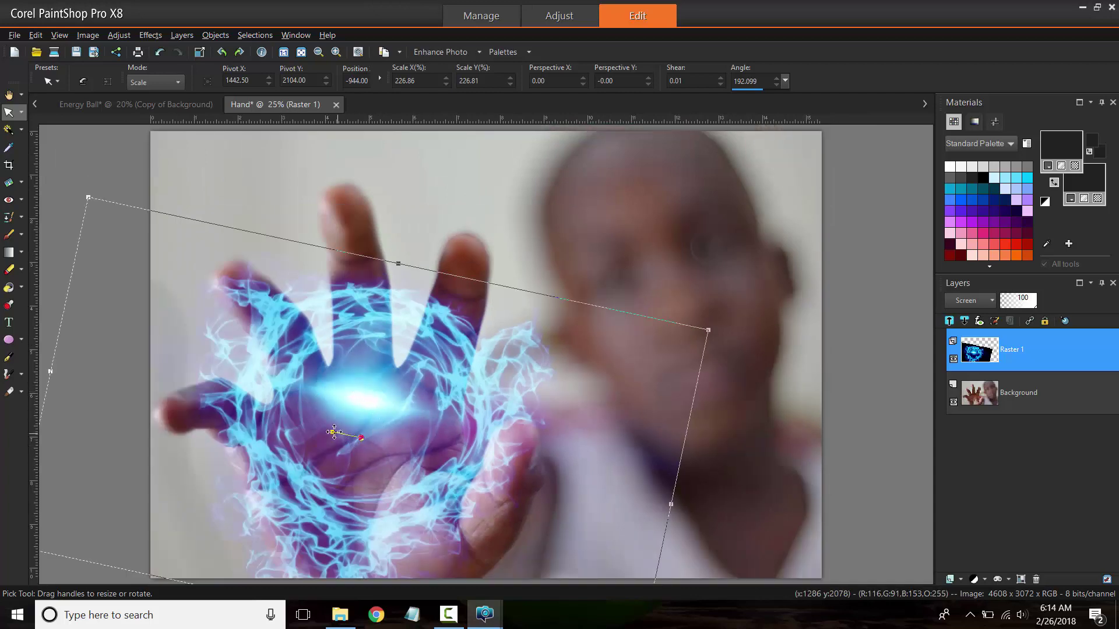
left_click_drag(329, 432, 328, 438)
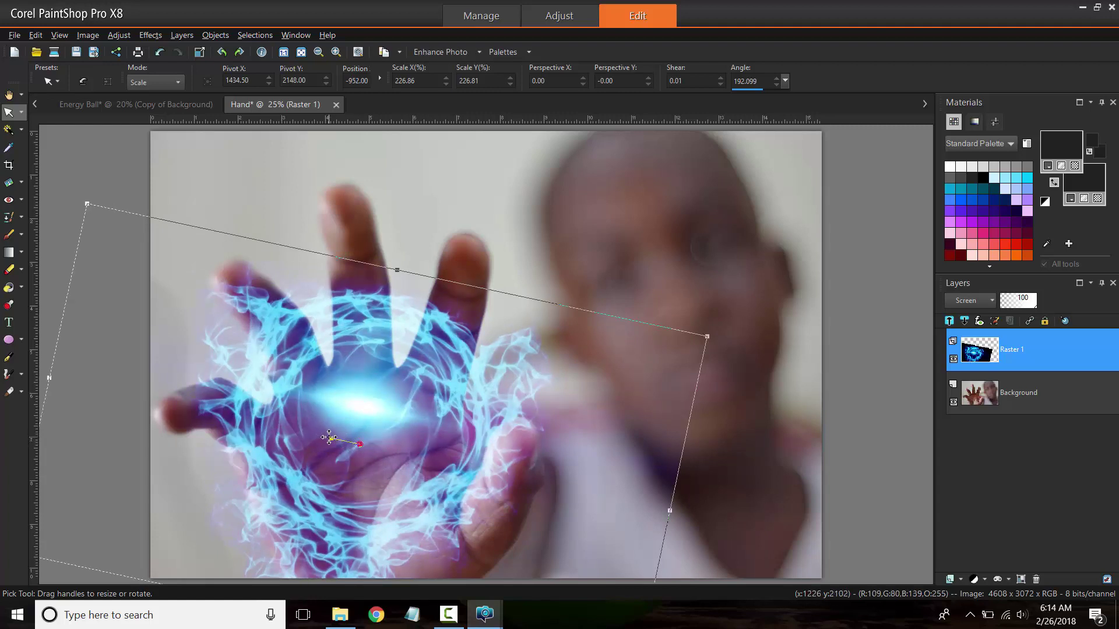
left_click_drag(329, 437, 330, 447)
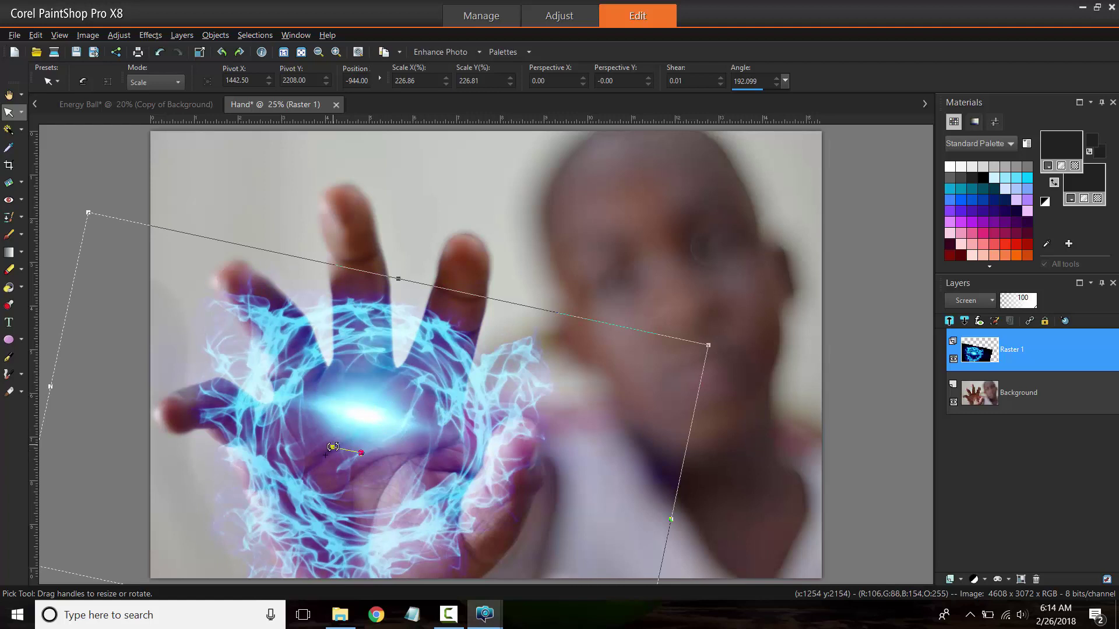
Rotate the energy ball layer to an angle of about 182 degrees and deselect it
left_click_drag(333, 449, 333, 451)
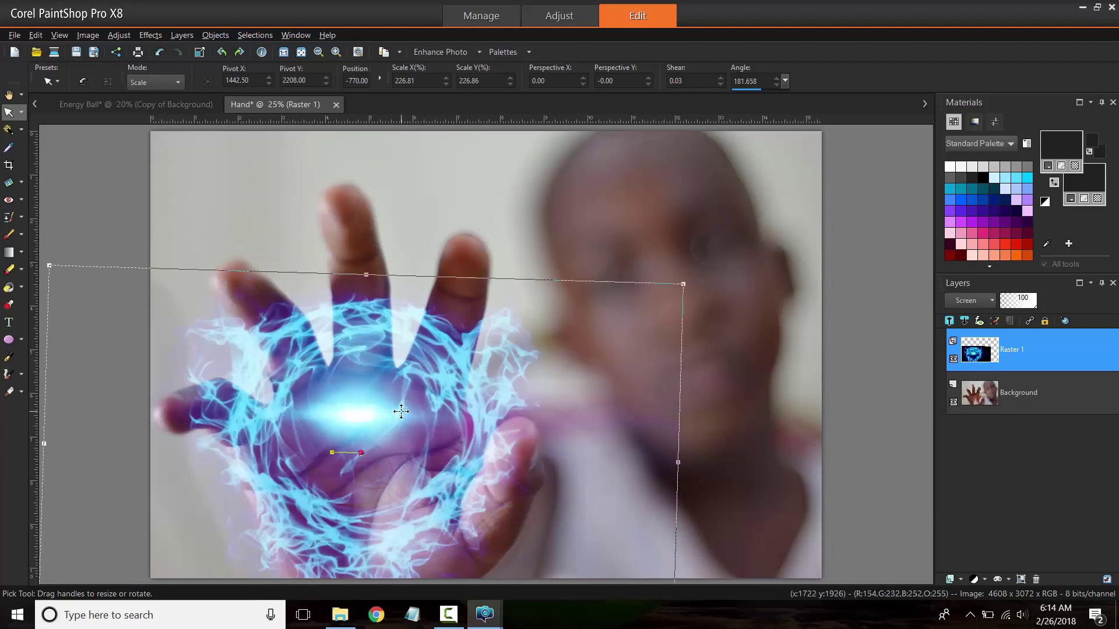
scroll(401, 447, "down", 1)
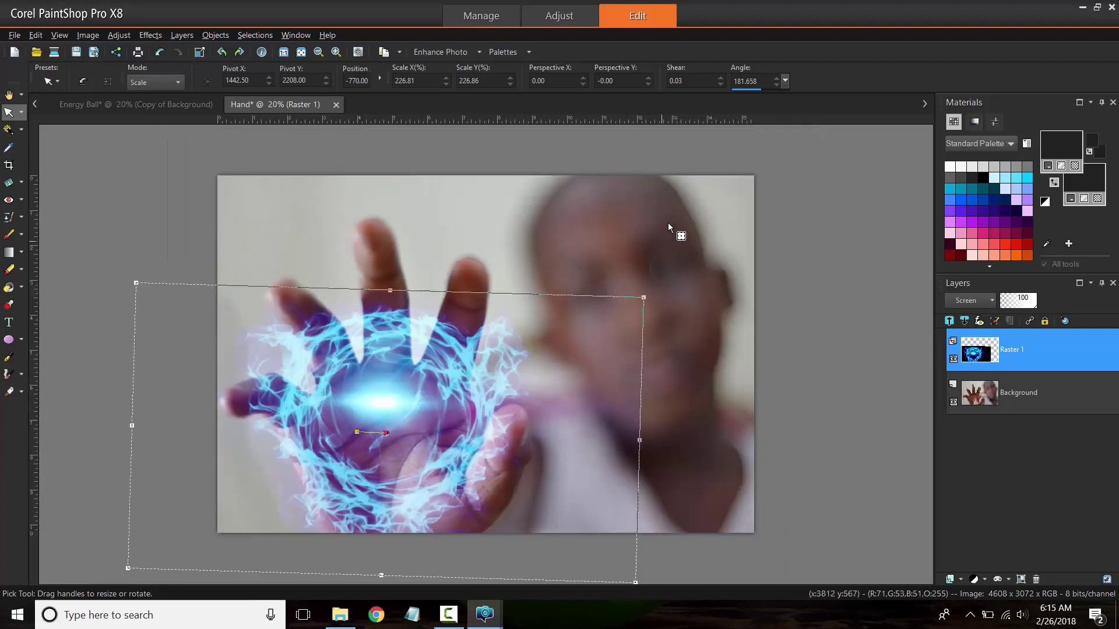
left_click(635, 219)
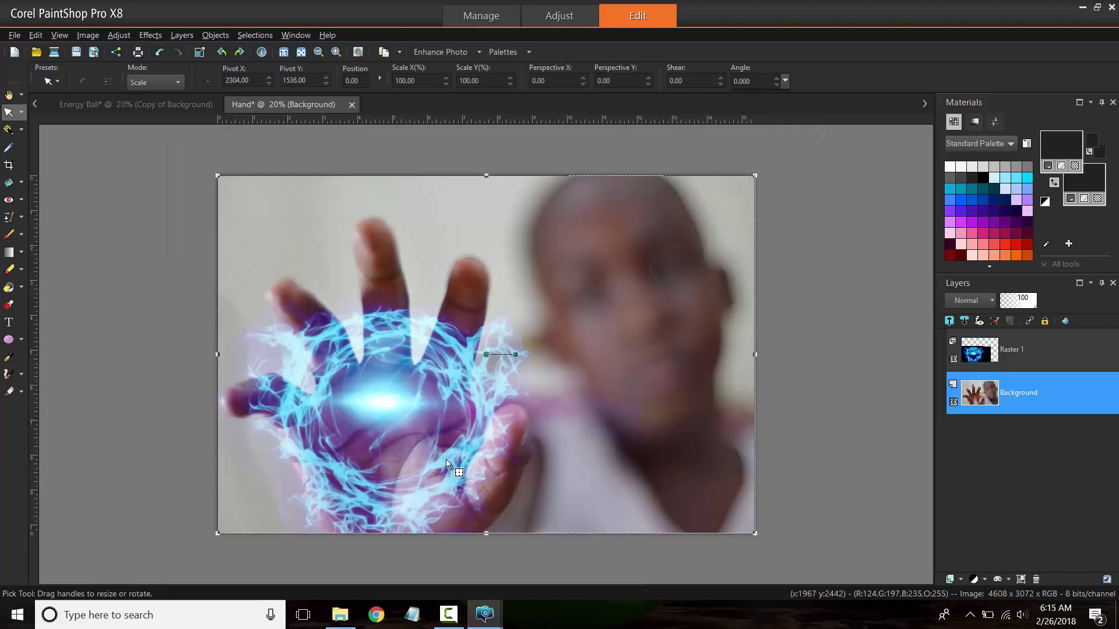
scroll(447, 462, "up", 1)
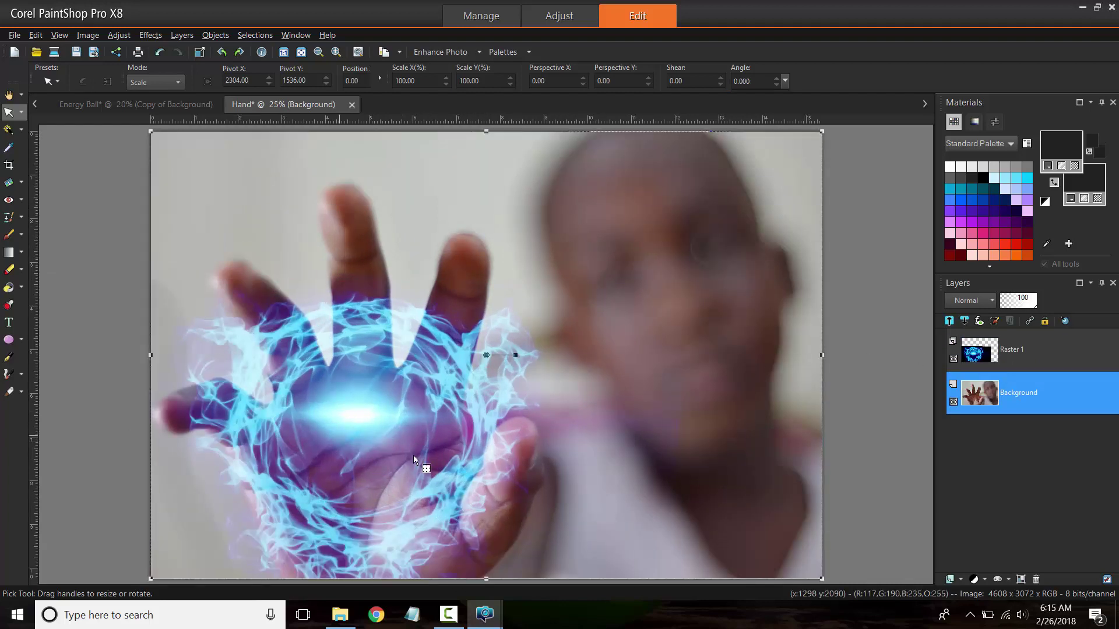
Duplicate the energy ball layer Raster 1 and set the copy's opacity to 56
right_click(979, 354)
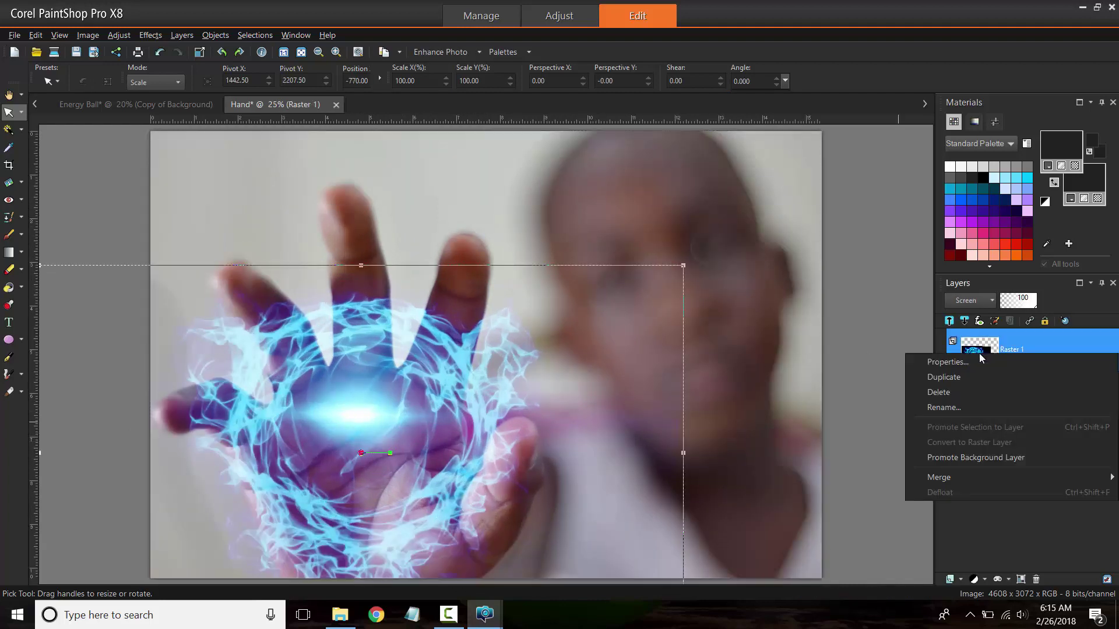
left_click(973, 378)
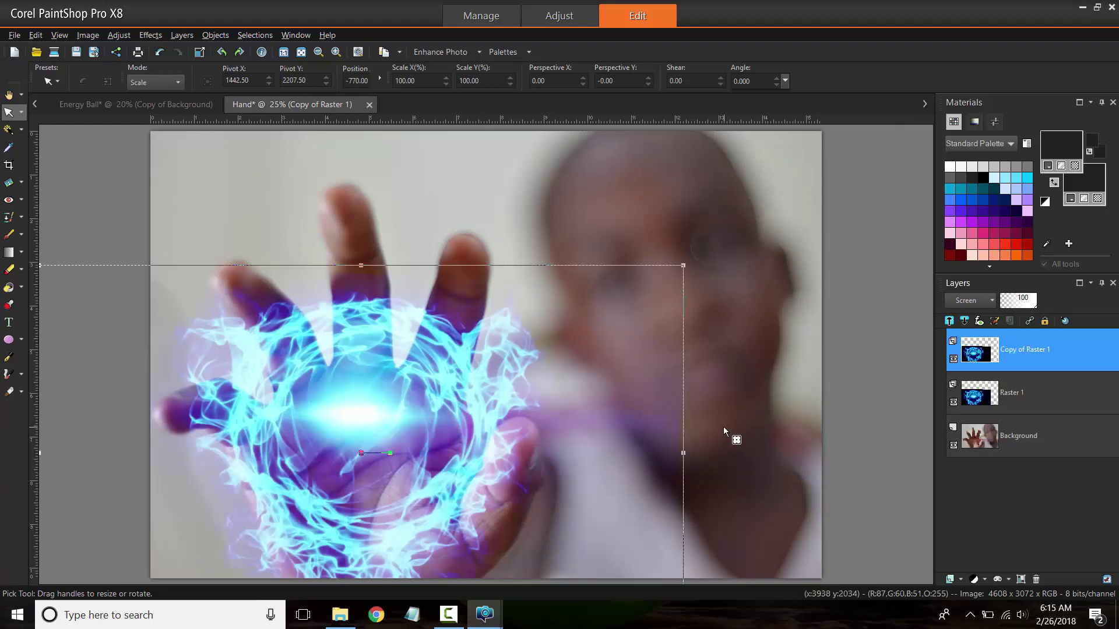
left_click(1025, 304)
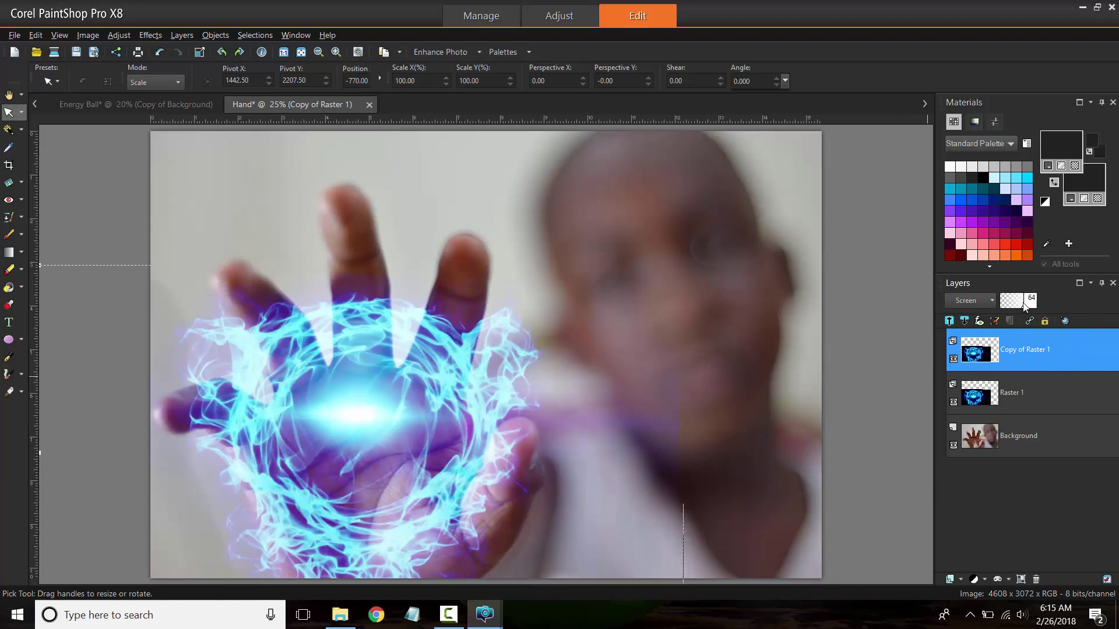
left_click(1020, 304)
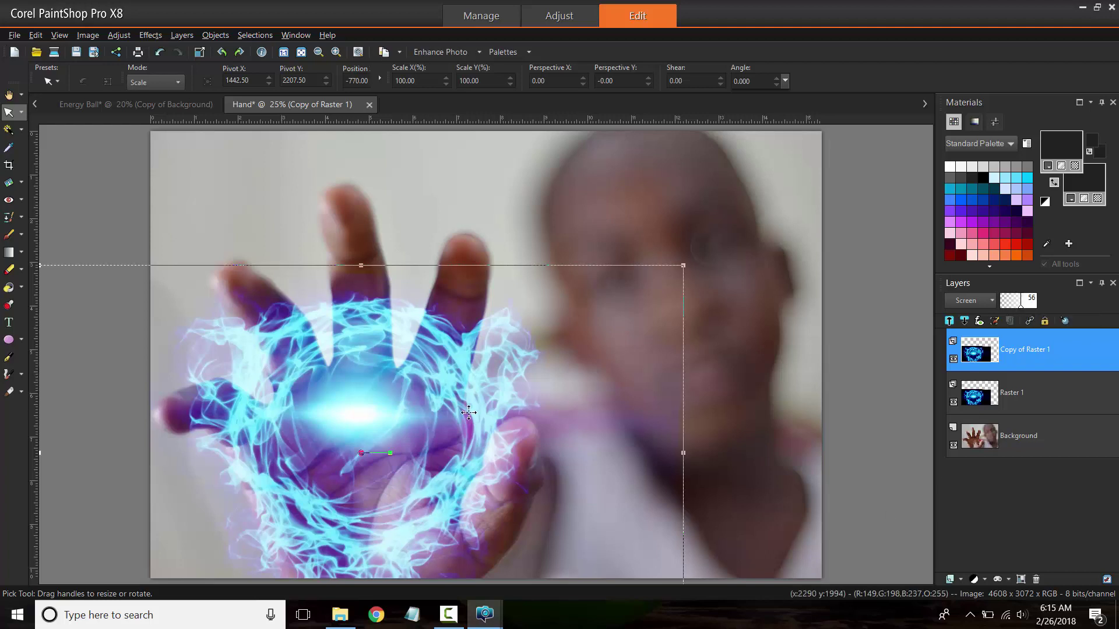
scroll(465, 408, "down", 1)
scroll(463, 411, "up", 1)
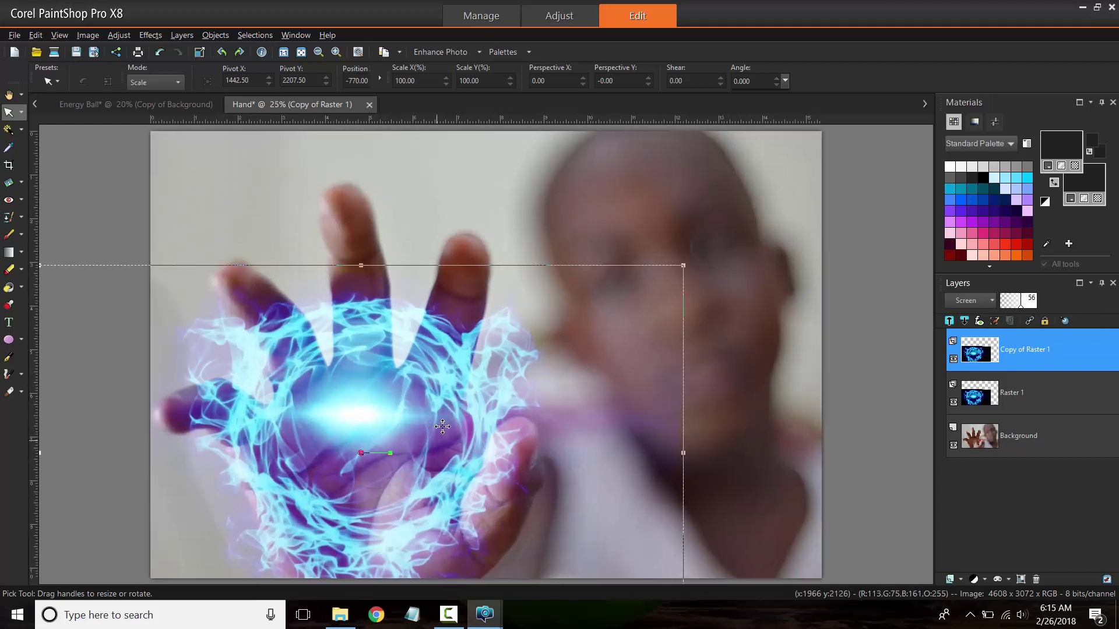
Merge the duplicated energy ball layer down into Raster 1
right_click(1003, 348)
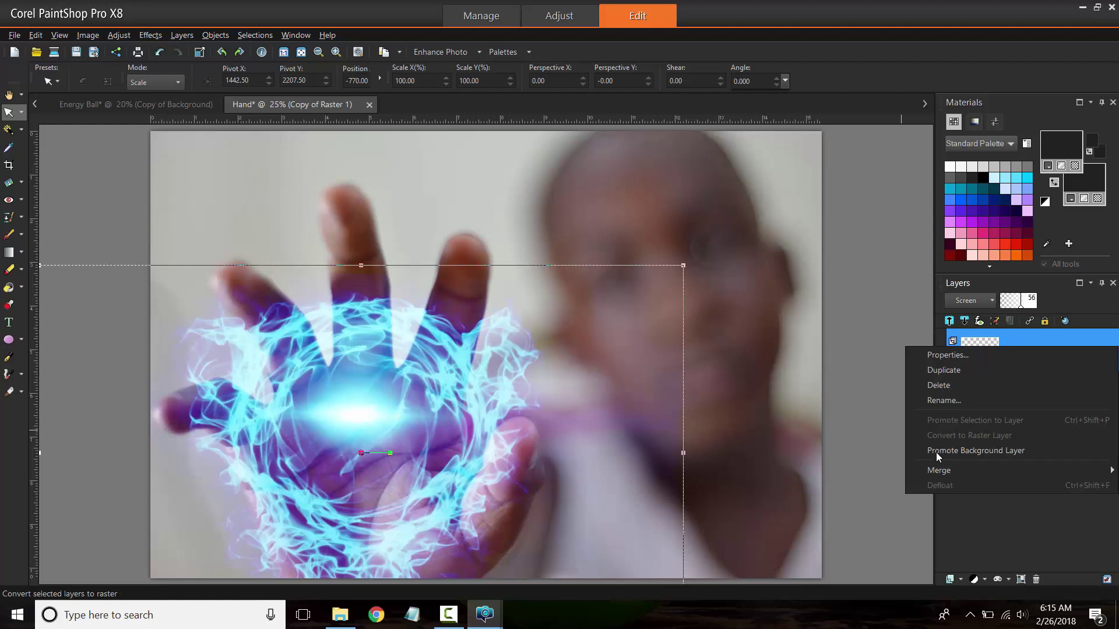
mouse_move(920, 470)
left_click(802, 472)
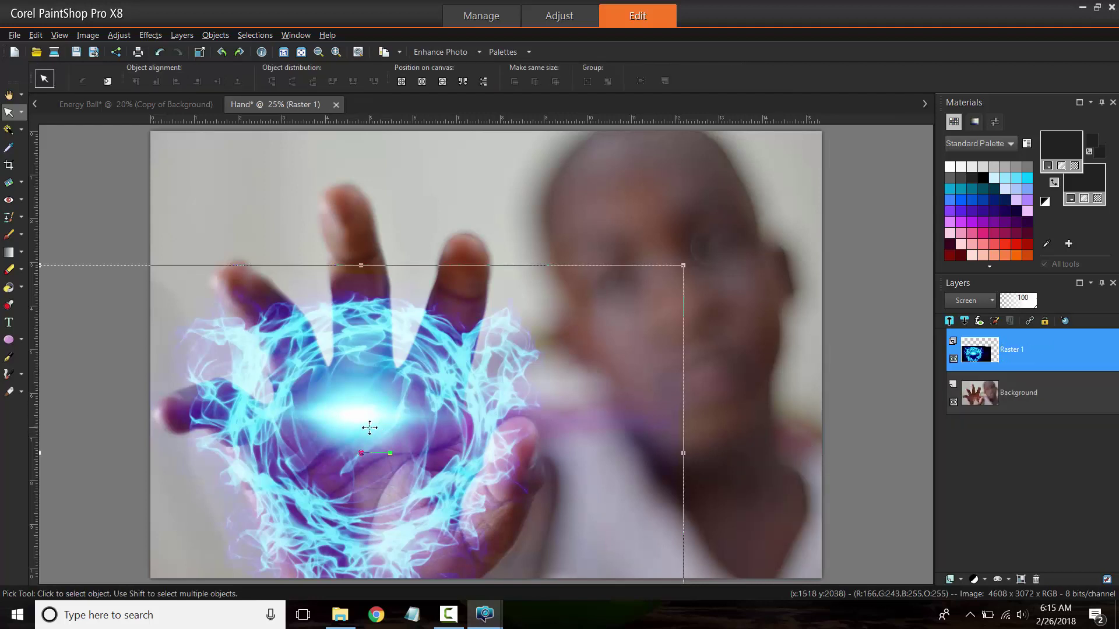
scroll(370, 428, "down", 1)
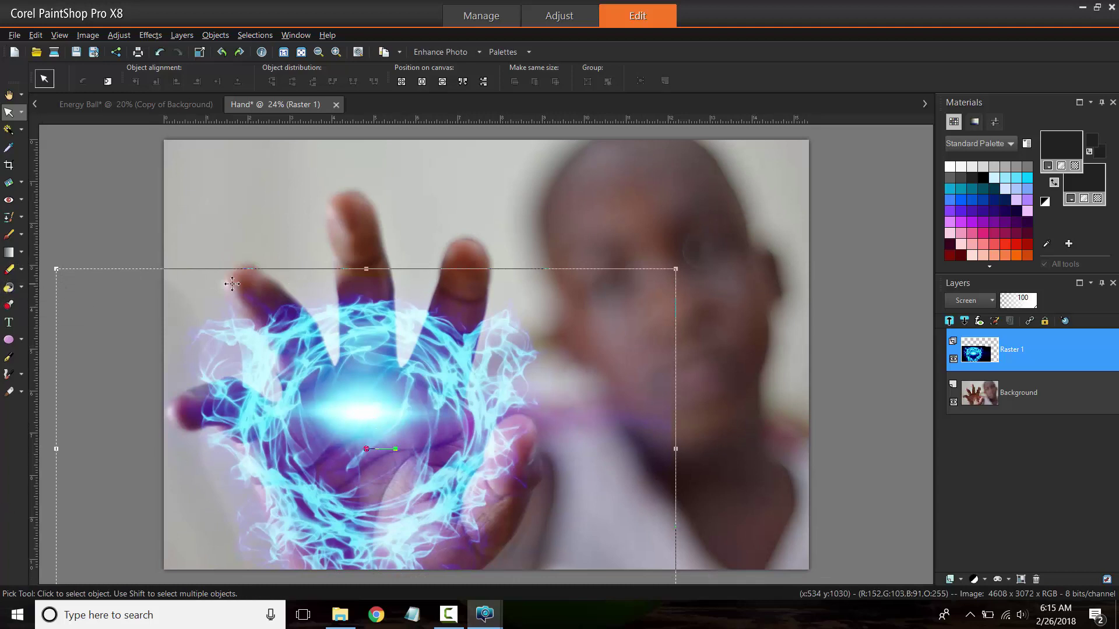
Activate the Eraser tool for the energy ball image's hard vertical edge across the face
left_click(769, 260)
left_click(553, 427)
left_click(767, 409)
scroll(669, 432, "up", 5)
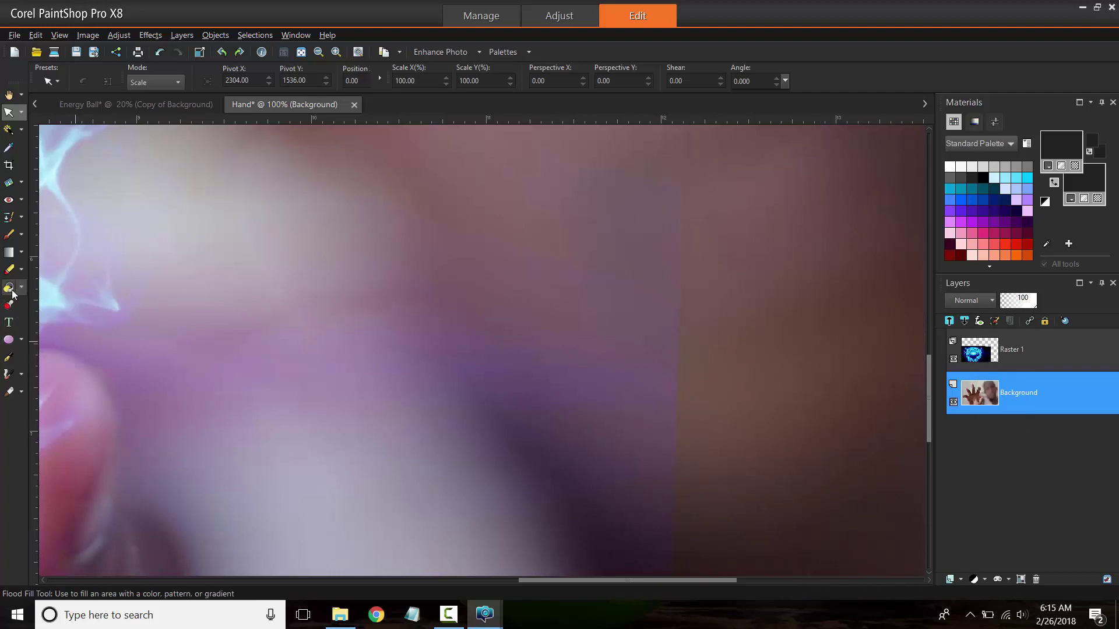
left_click(9, 269)
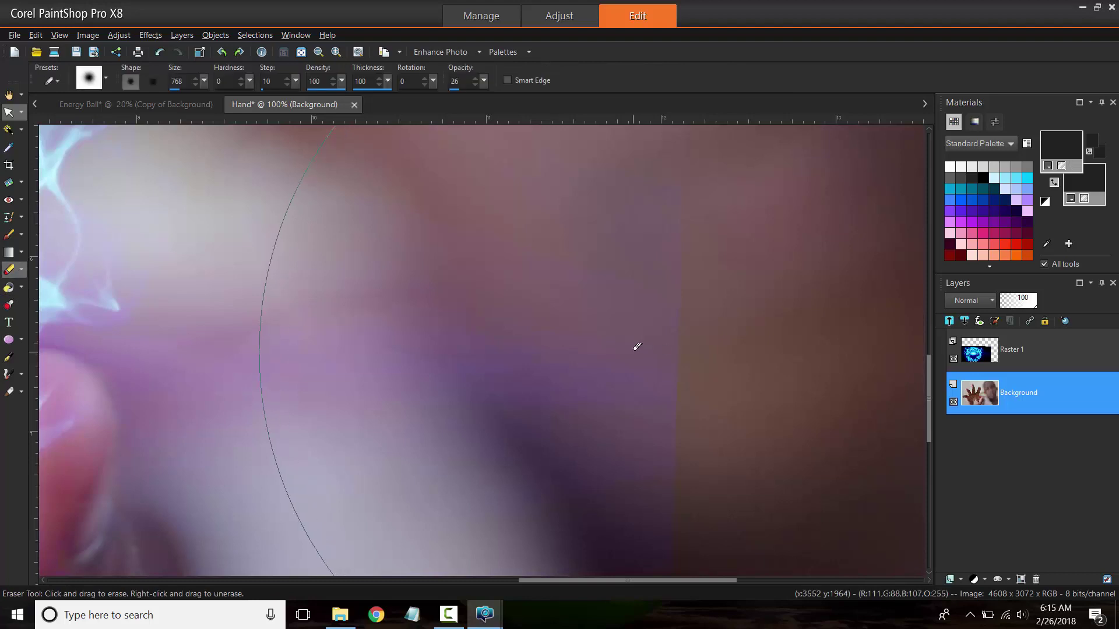
scroll(641, 346, "down", 3)
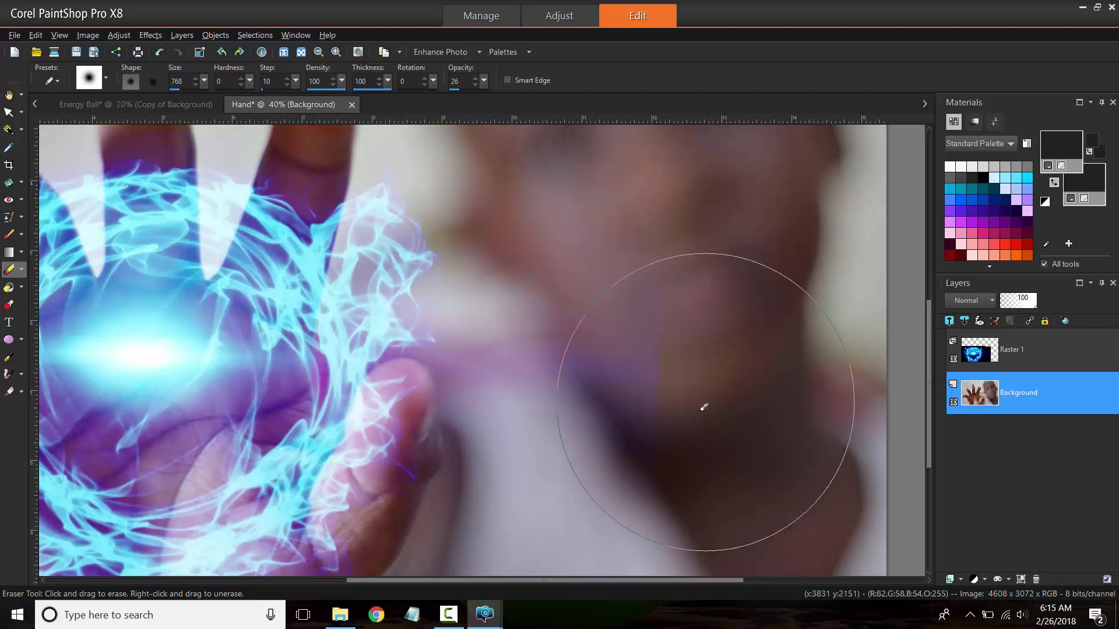
Try erasing the hard edge across the face on the Background layer, and undo the stroke
mouse_move(696, 419)
left_mouse_down()
mouse_move(696, 363)
mouse_move(684, 435)
mouse_move(684, 219)
left_mouse_up()
key("ctrl")
key("ctrl+z")
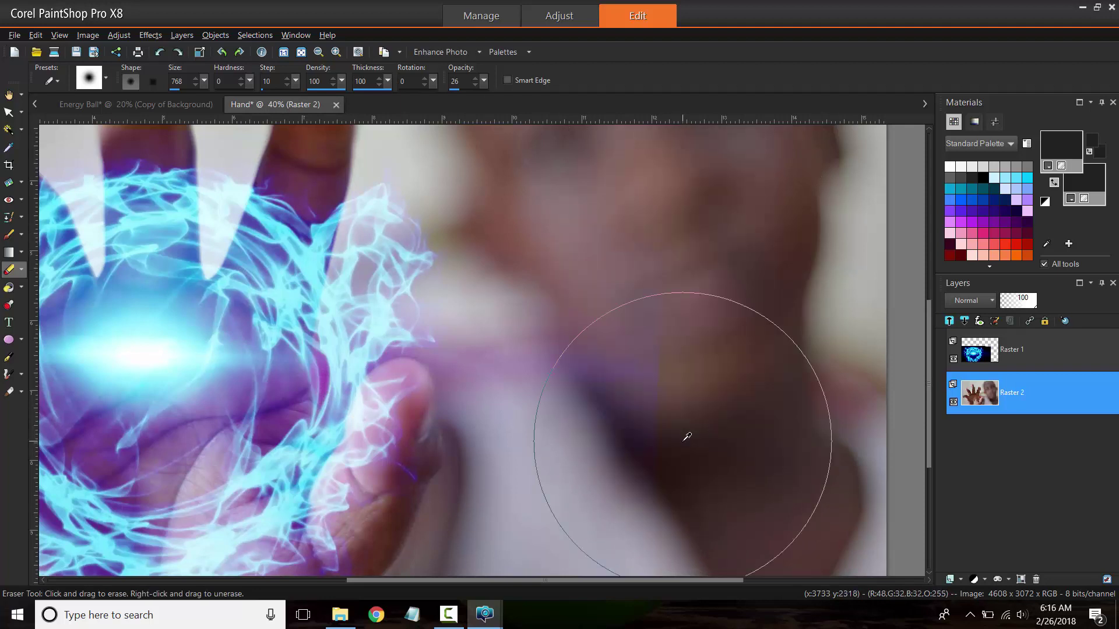
Erase the hard vertical edge of the energy ball layer Raster 1 over the face and neck
left_click(1026, 350)
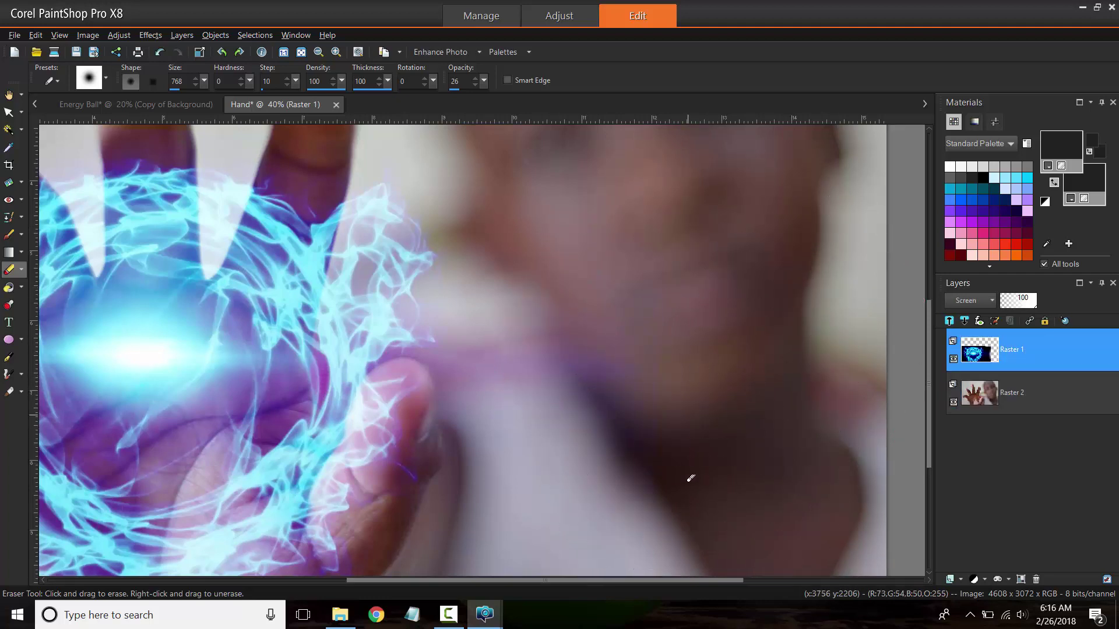
scroll(690, 488, "down", 3)
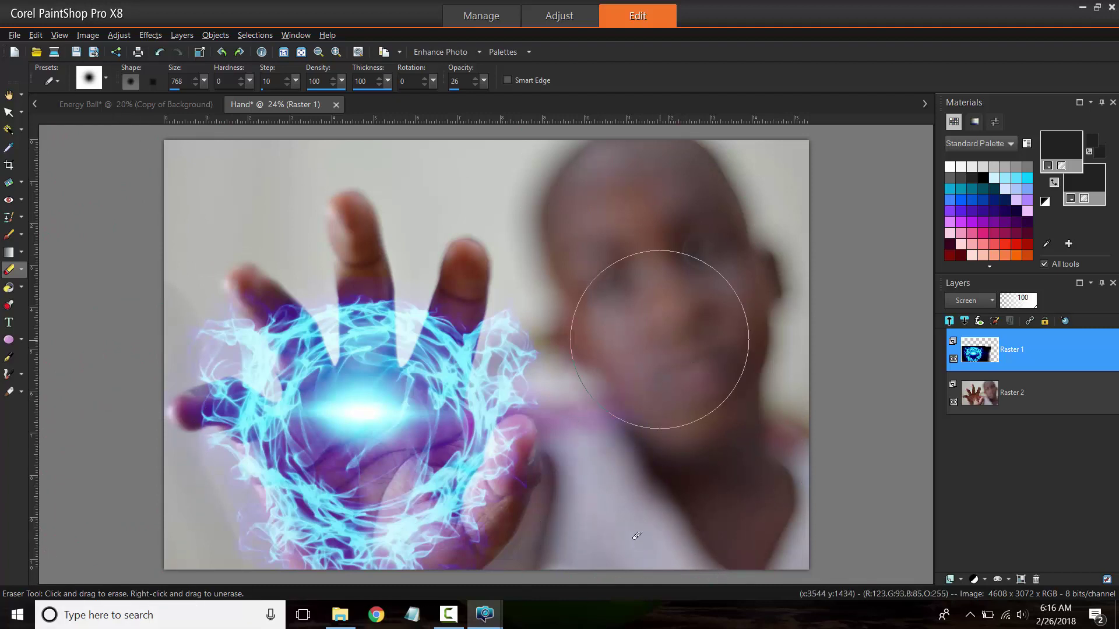
scroll(349, 460, "down", 2)
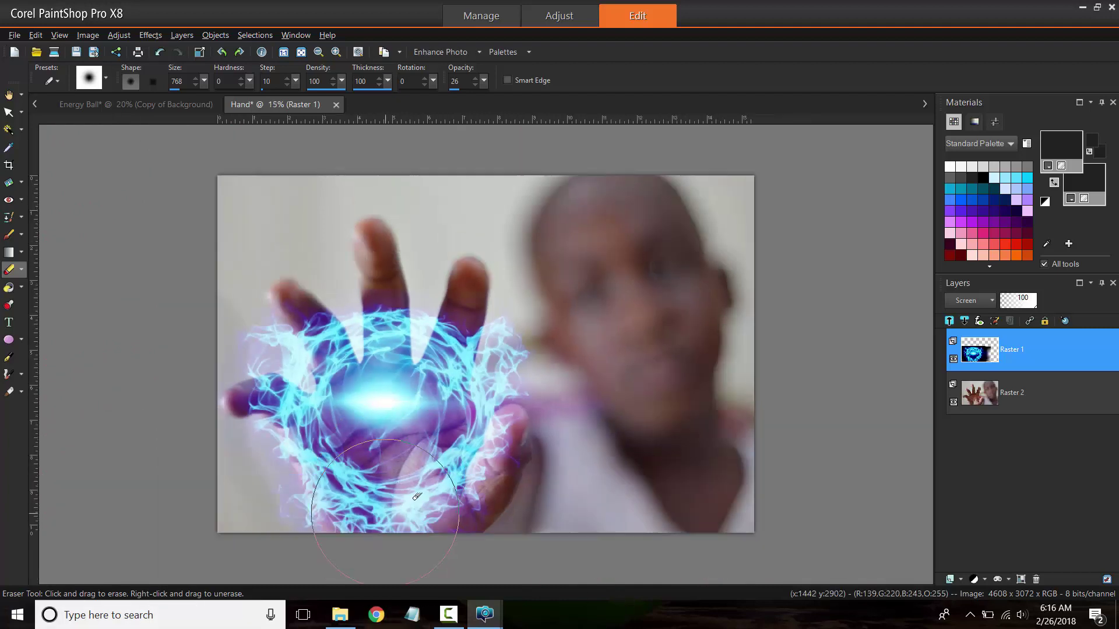
scroll(431, 414, "up", 3)
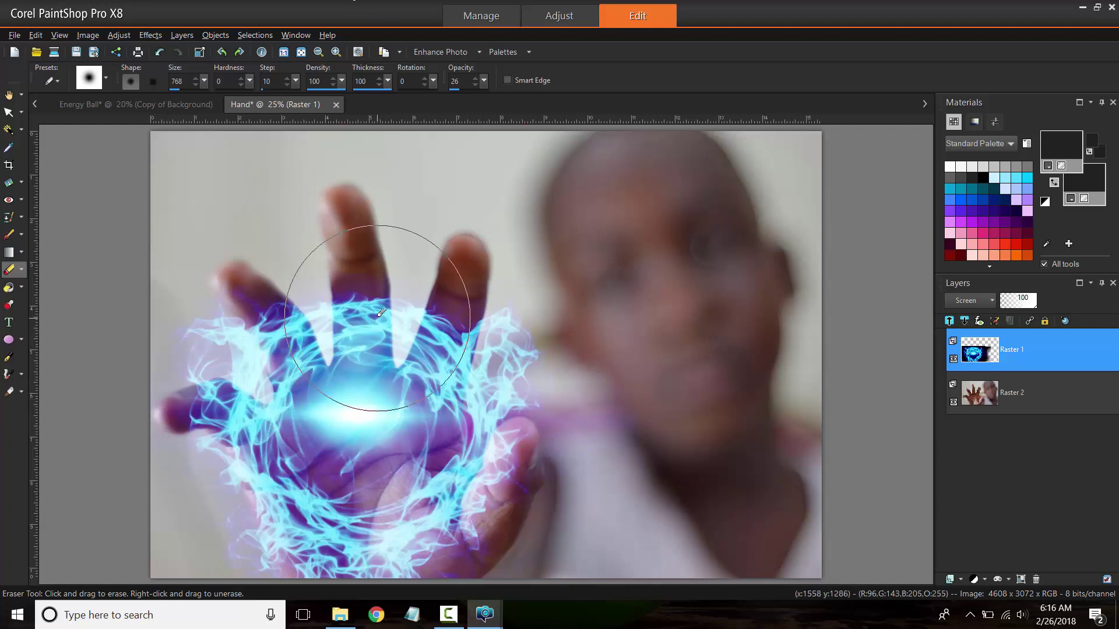
key("plus")
key("plus")
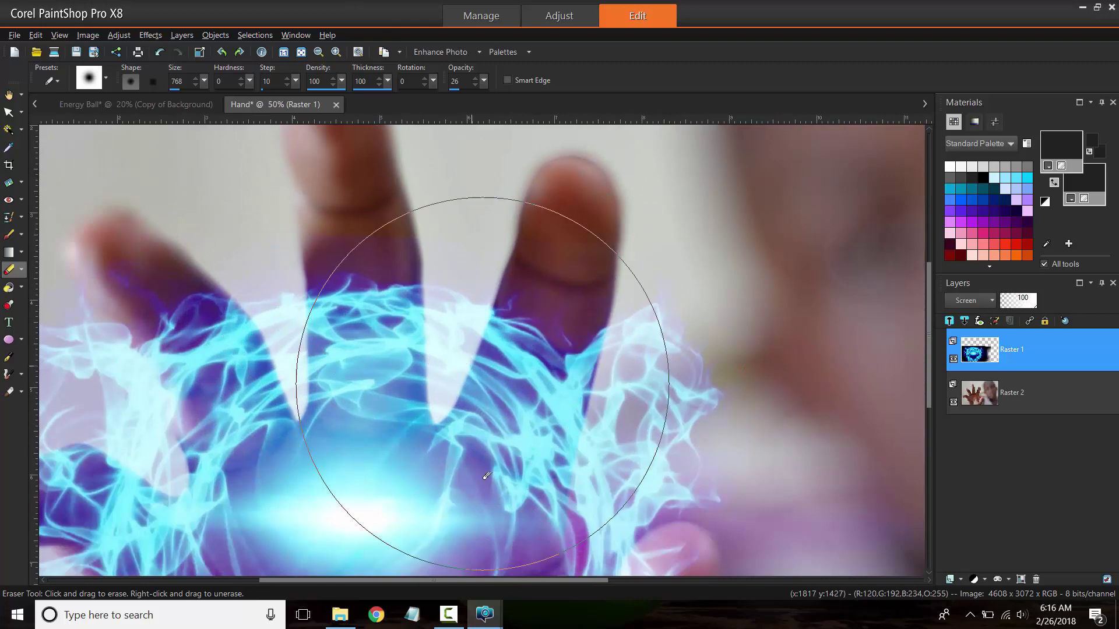
scroll(296, 414, "down", 2)
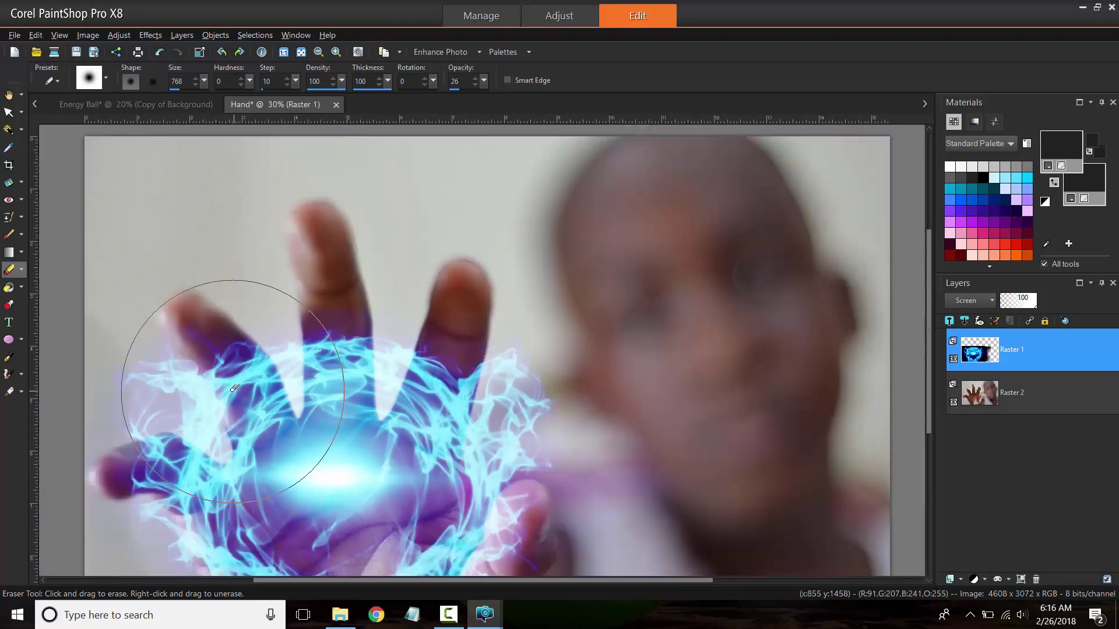
scroll(335, 415, "down", 1)
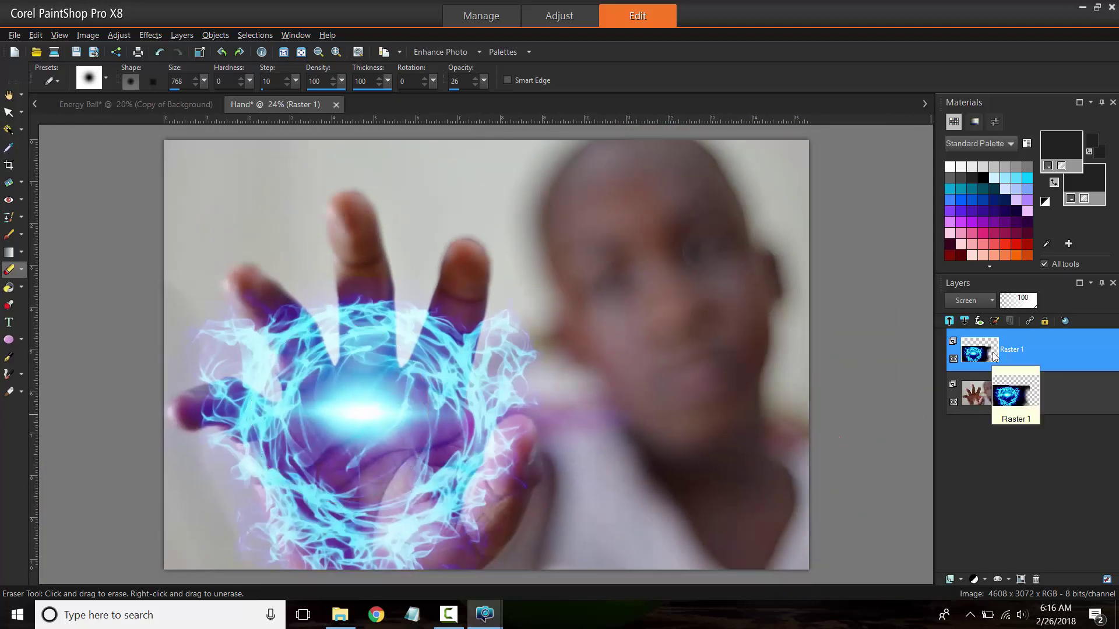
Duplicate the energy ball layer Raster 1 and hide the original, leaving the copy visible
right_click(986, 353)
left_click(973, 382)
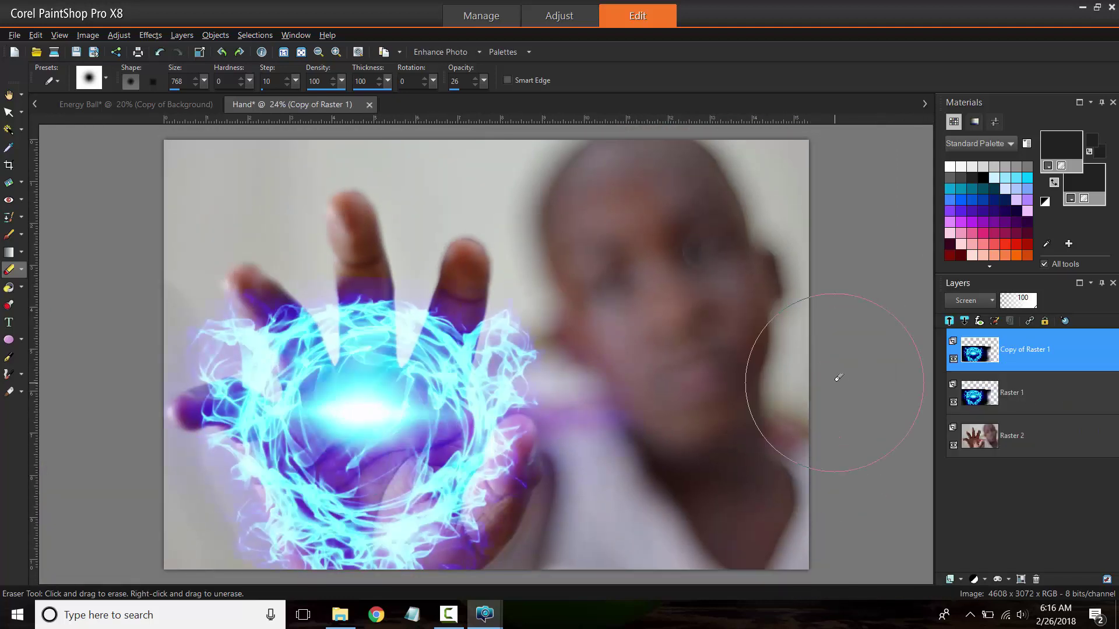
left_click(953, 359)
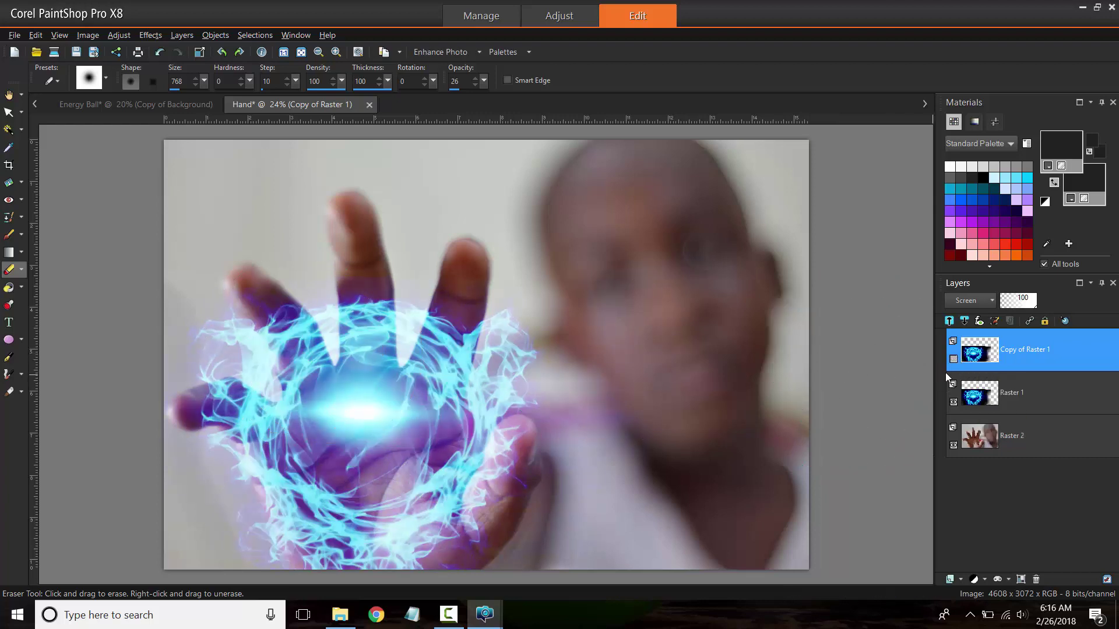
left_click(954, 359)
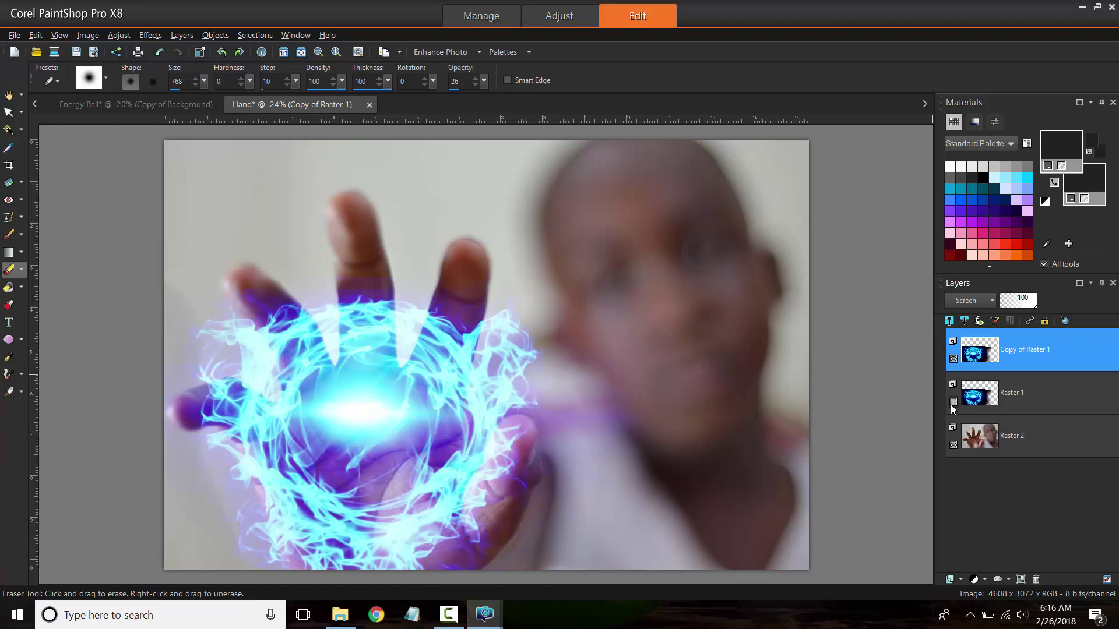
left_click(953, 402)
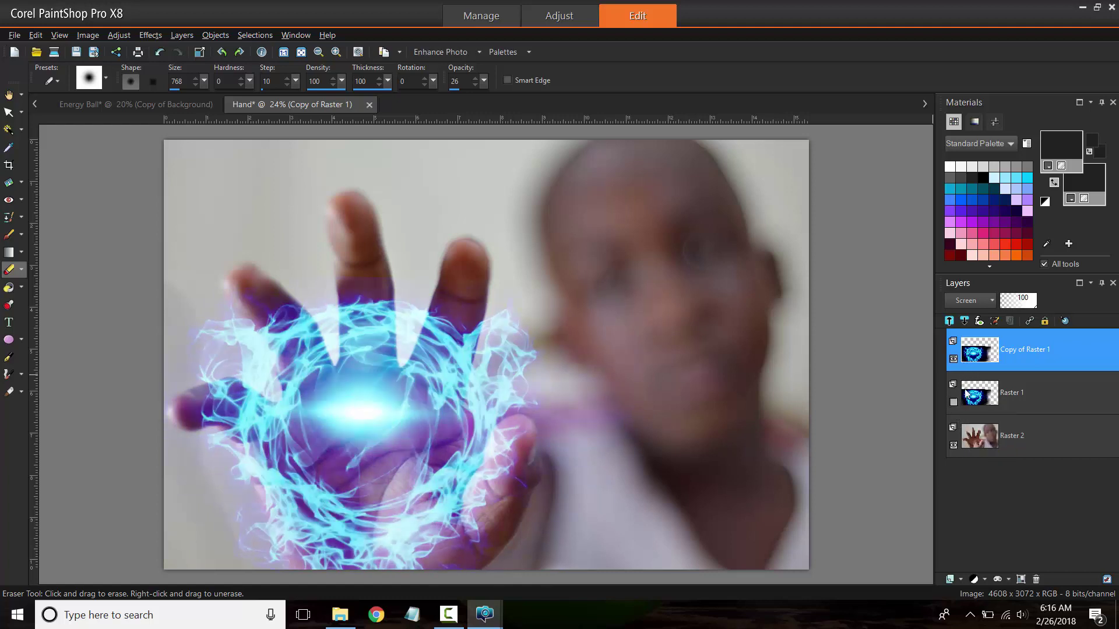
Set up the Paint Brush with size 324 and opacity 21 over the middle finger on the Copy of Raster 1 layer
mouse_move(1001, 402)
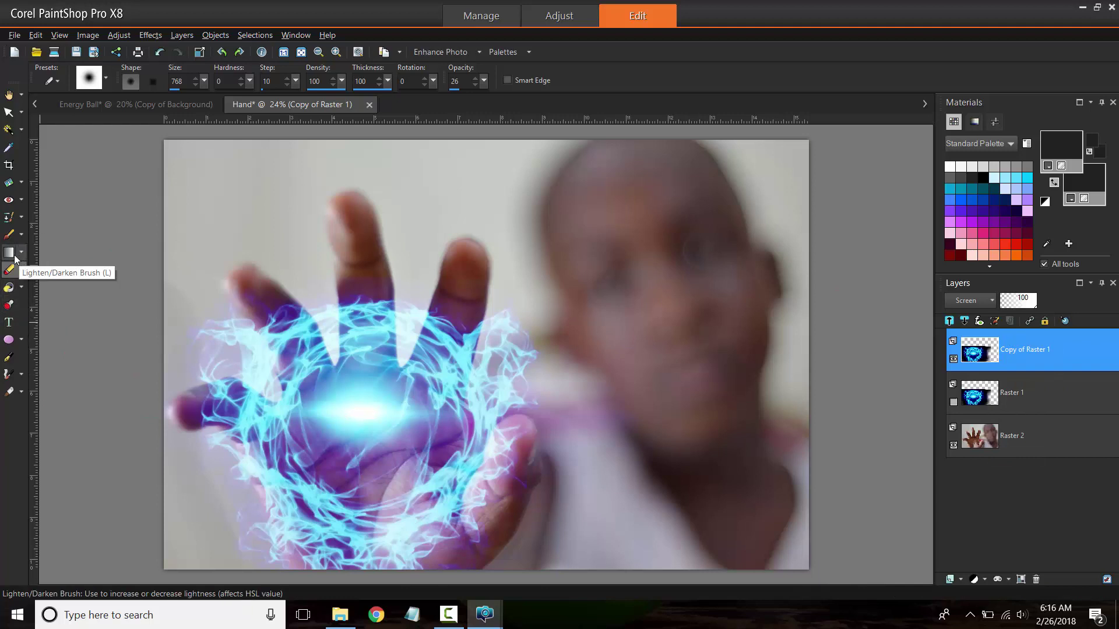
left_click(9, 234)
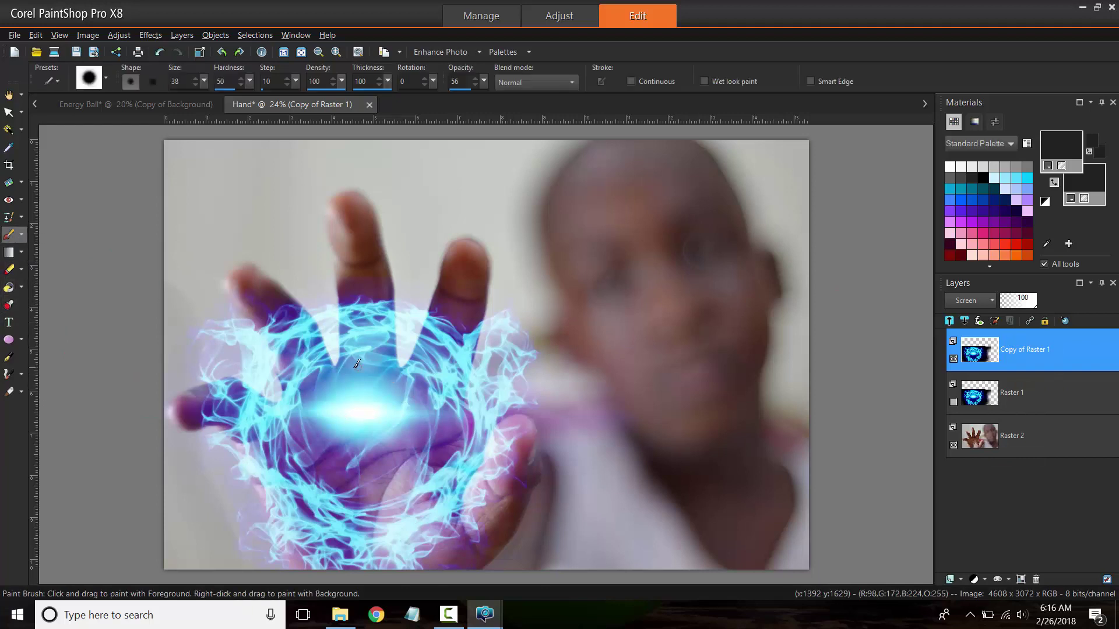
scroll(353, 364, "up", 5)
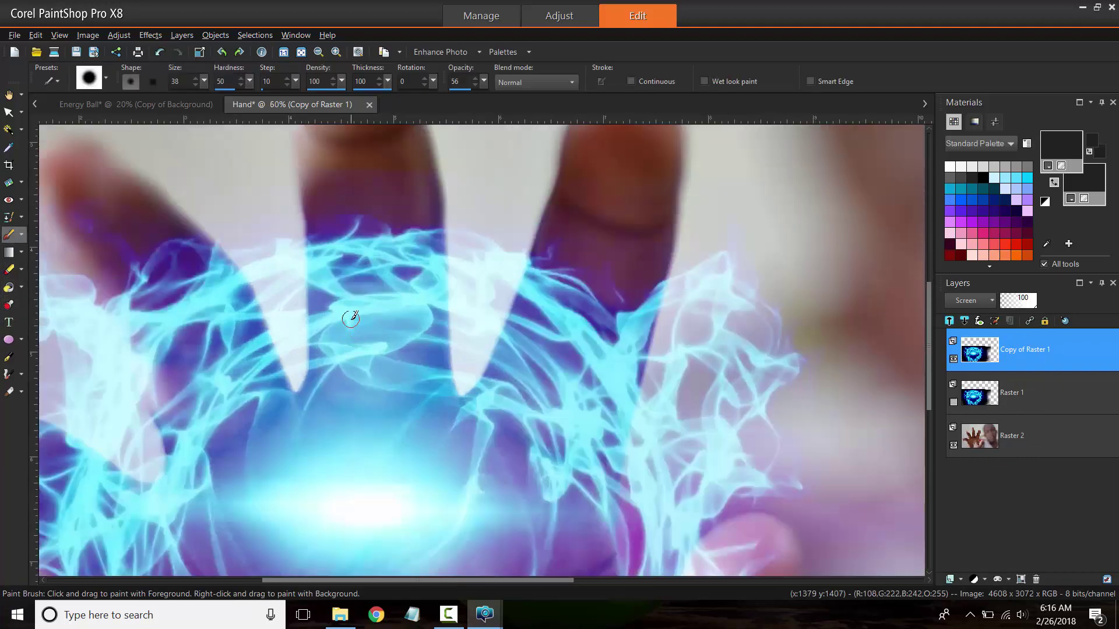
left_click_drag(353, 333, 356, 380)
left_click_drag(350, 319, 351, 320)
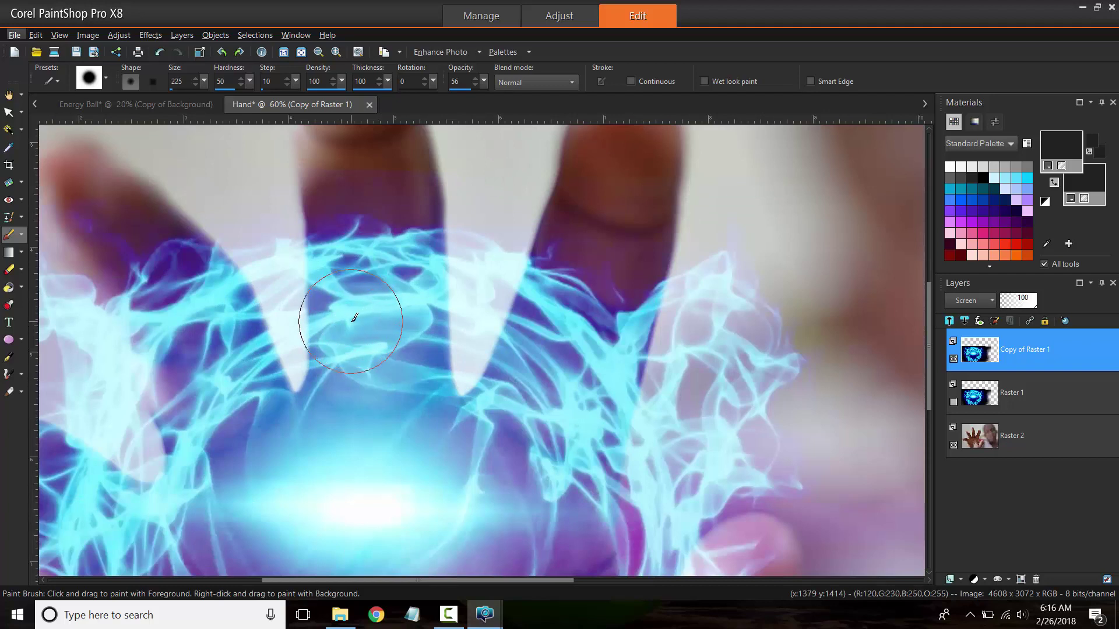
left_click_drag(358, 276, 369, 312)
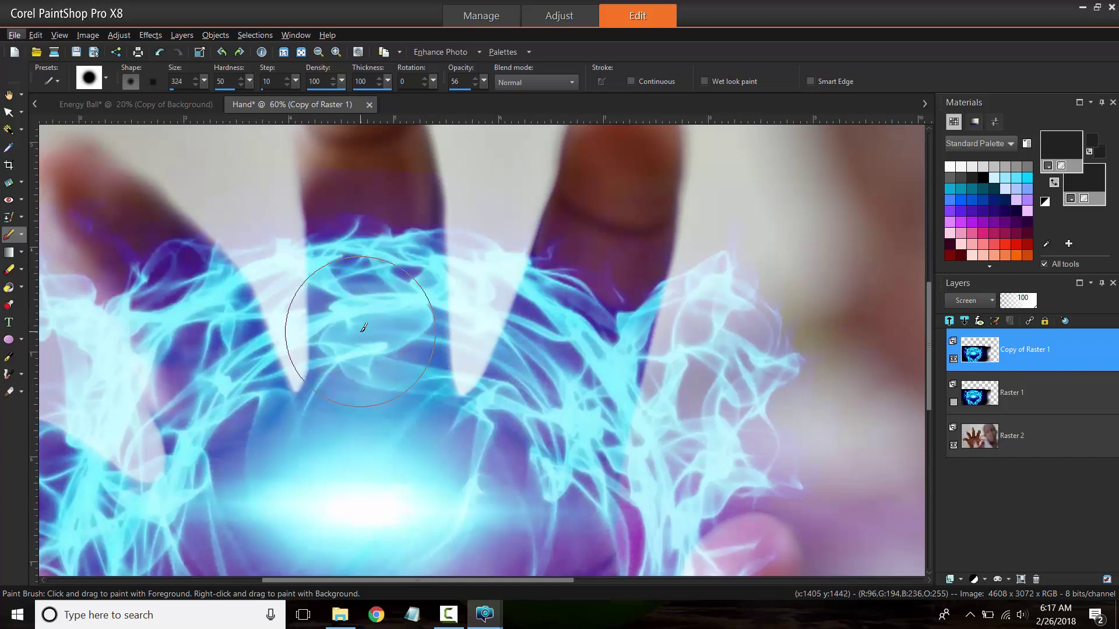
mouse_move(364, 327)
left_mouse_down()
mouse_move(349, 327)
mouse_move(385, 204)
mouse_move(392, 334)
left_mouse_up()
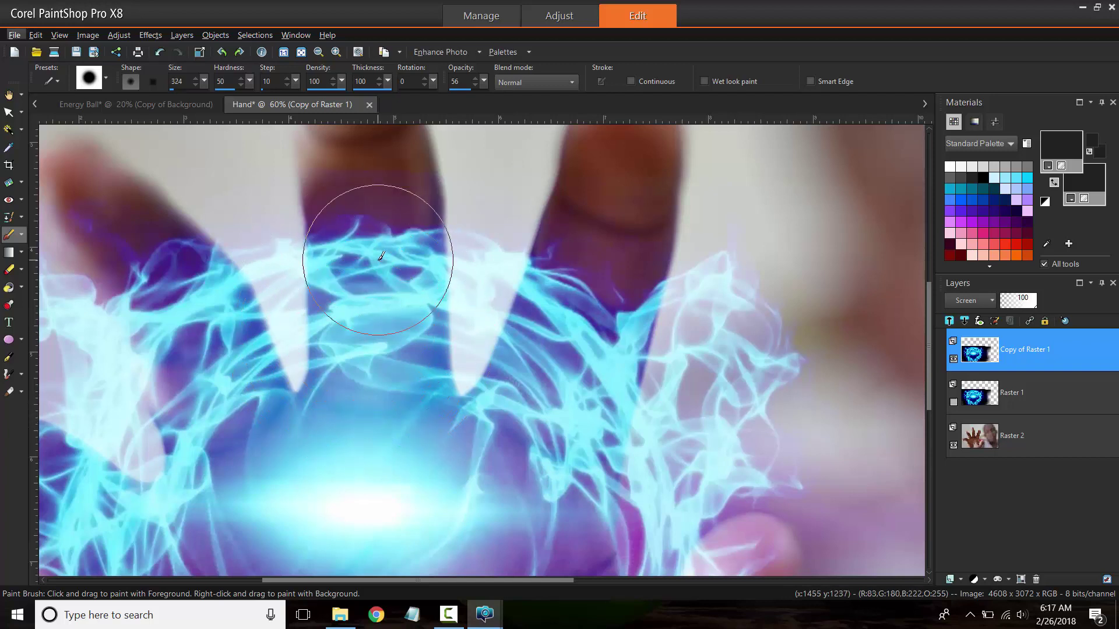
scroll(374, 257, "up", 2)
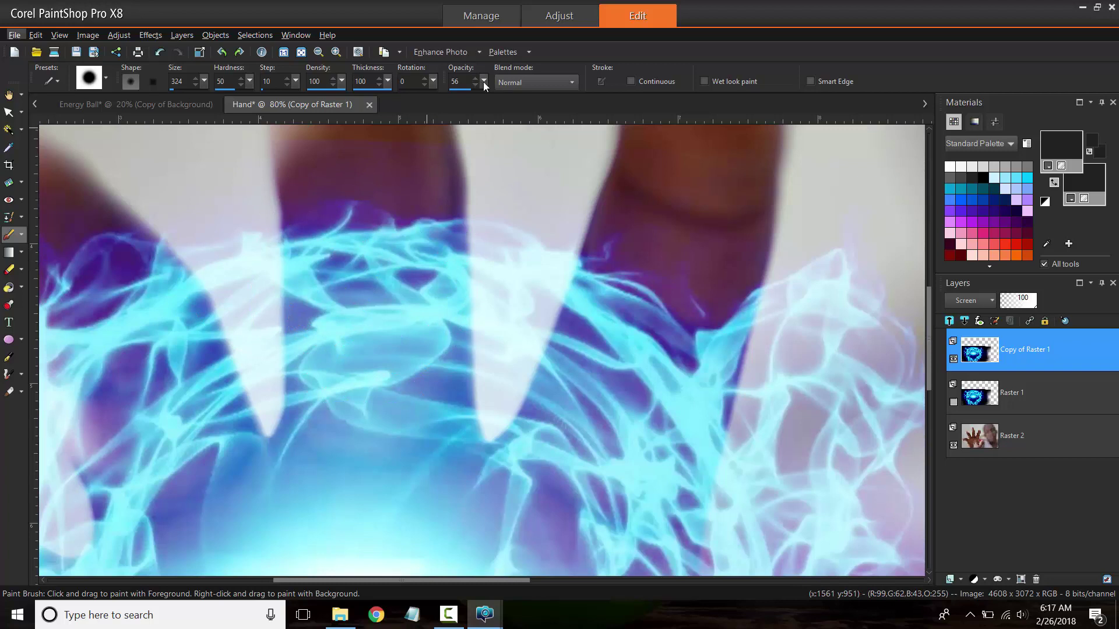
left_click_drag(487, 83, 459, 93)
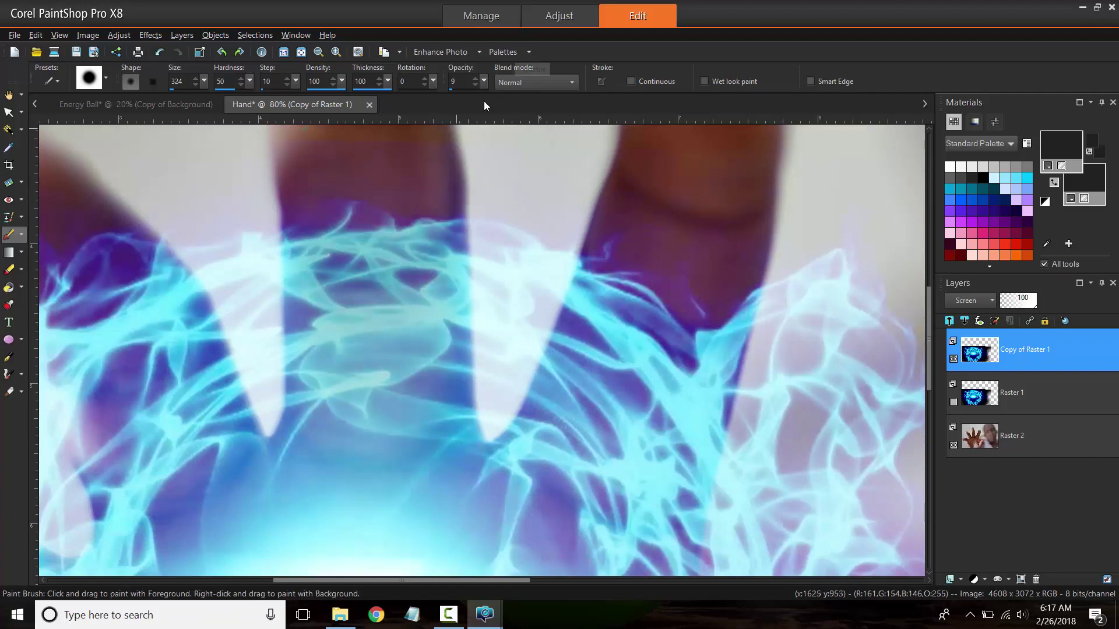
left_click_drag(484, 81, 490, 86)
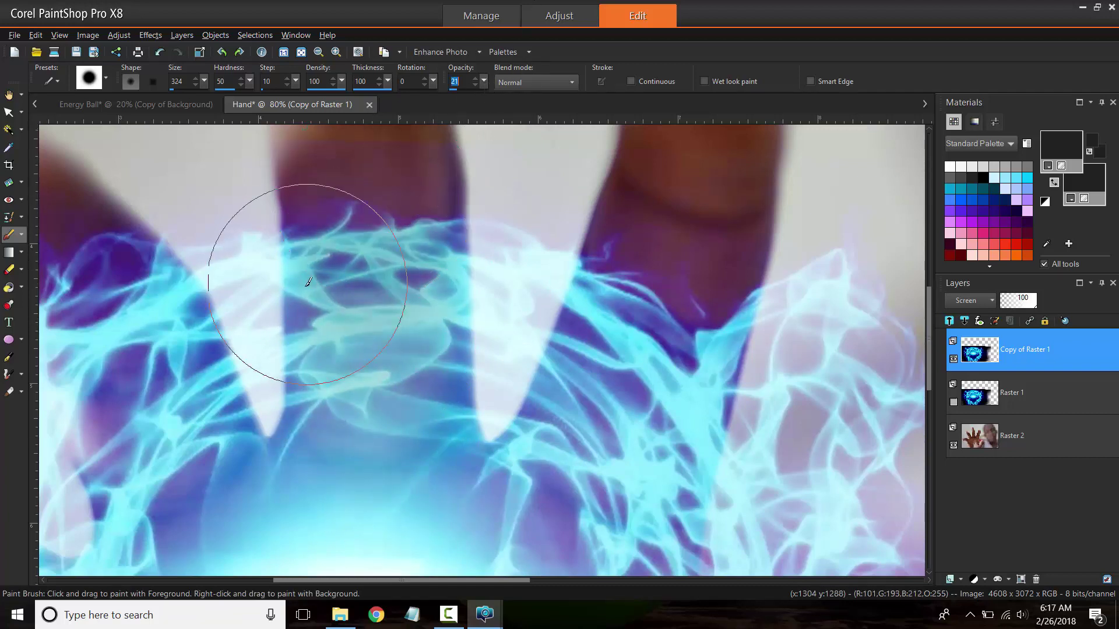
Try painting over the energy strands across the middle finger, undo the strokes and return to the Eraser tool
mouse_move(449, 187)
left_mouse_down()
mouse_move(419, 287)
mouse_move(367, 137)
mouse_move(370, 361)
mouse_move(360, 281)
mouse_move(372, 176)
mouse_move(380, 315)
left_mouse_up()
scroll(428, 413, "down", 4)
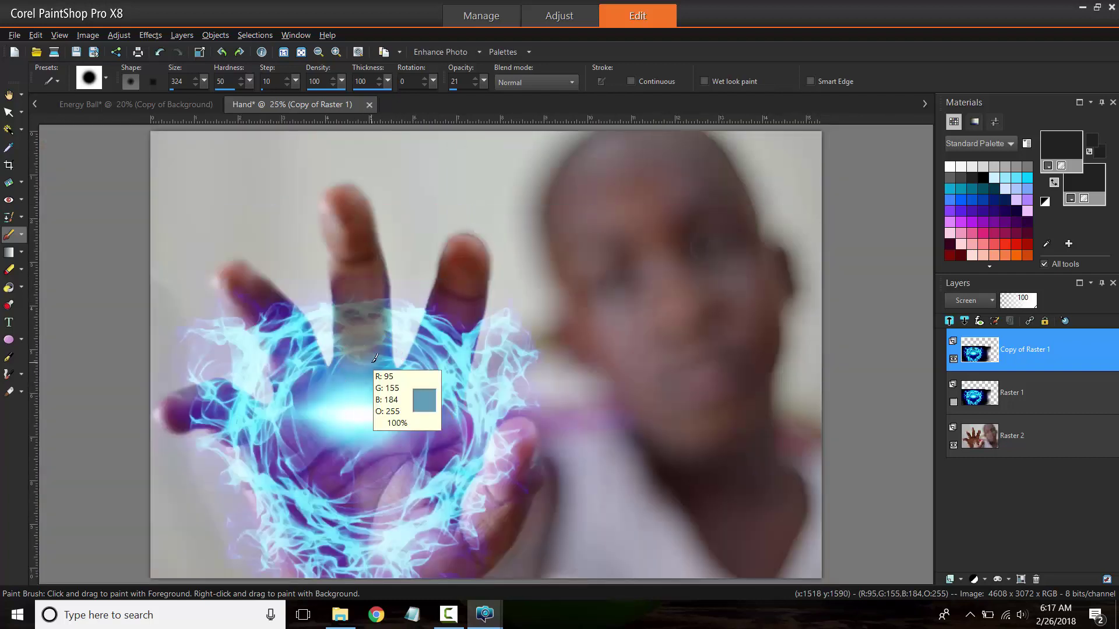
key("ctrl+z")
key("ctrl+z")
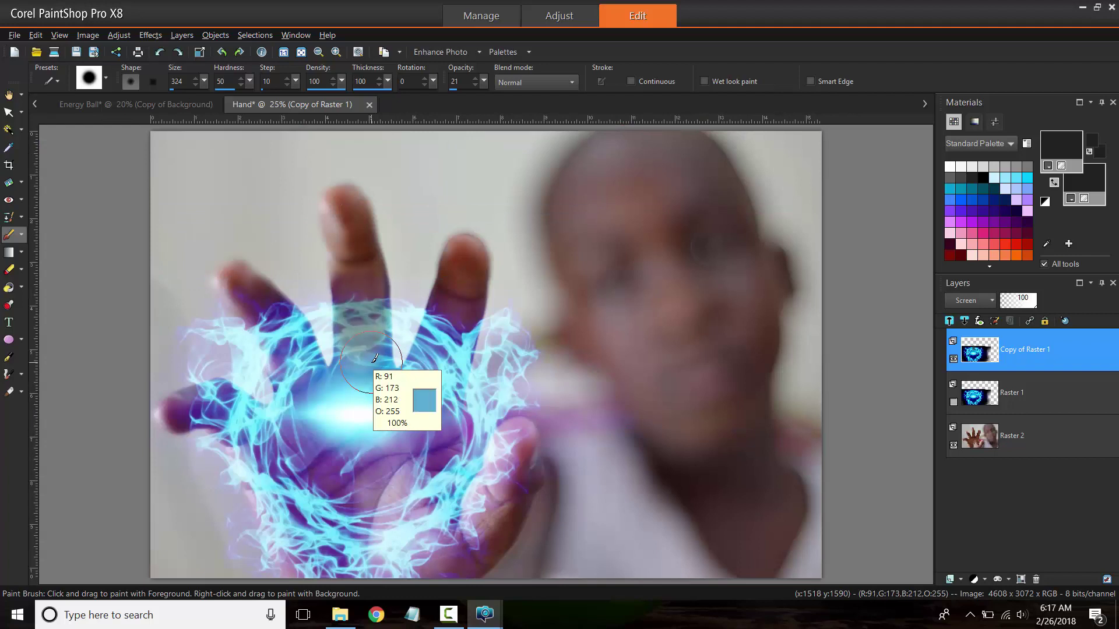
key("ctrl+z")
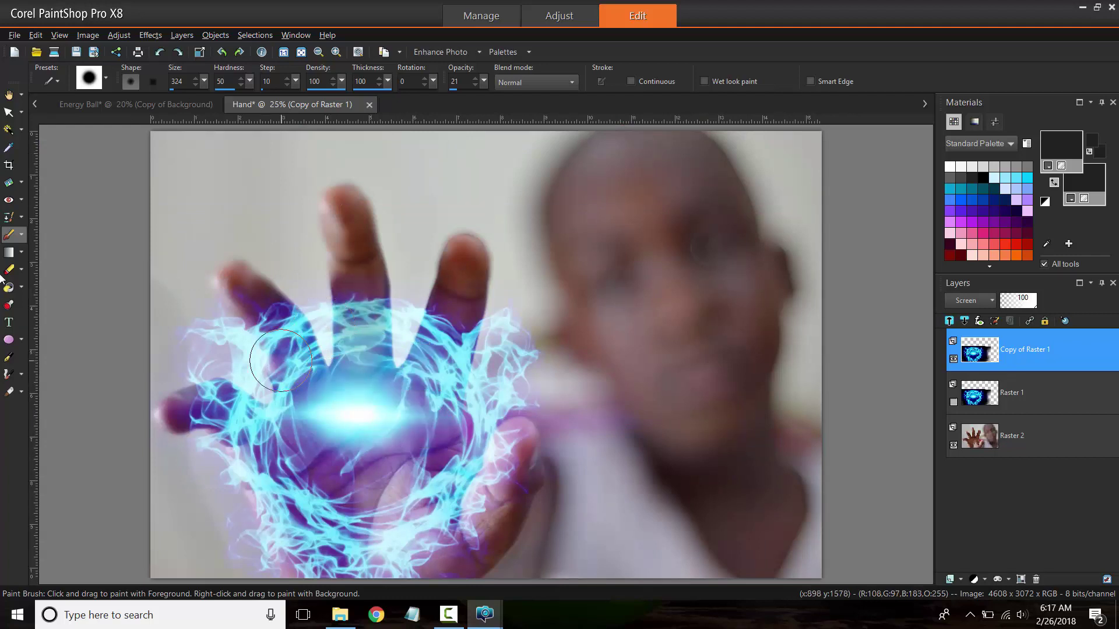
left_click(9, 269)
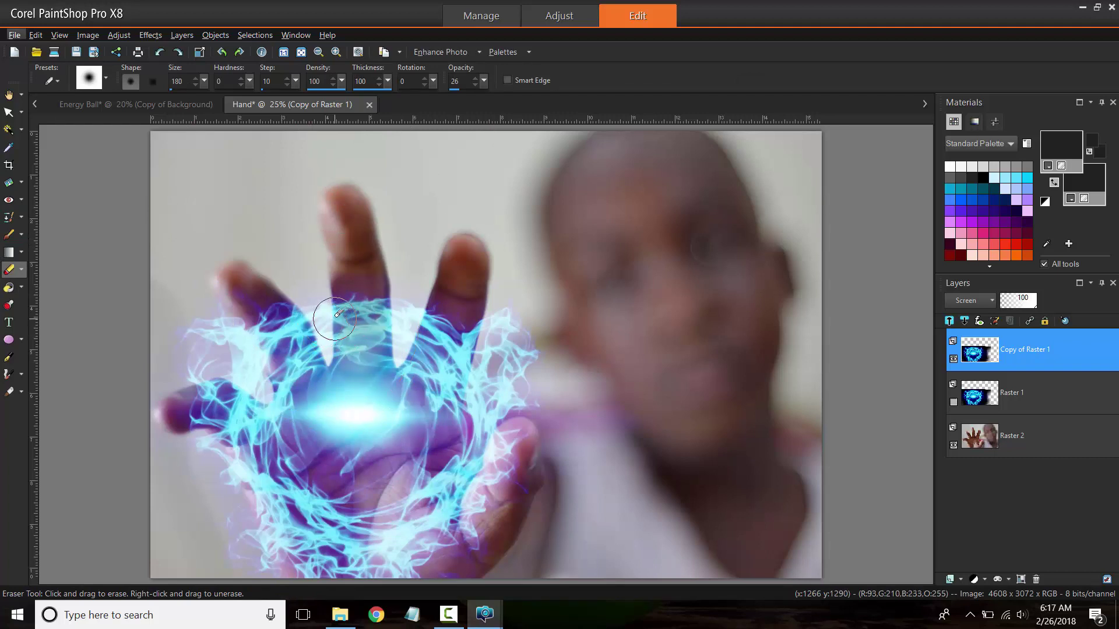
Try erasing the energy strands across the middle finger with the Eraser at size 180 and opacity 26, and undo the strokes
scroll(339, 313, "up", 2)
mouse_move(370, 262)
left_mouse_down()
mouse_move(372, 351)
mouse_move(365, 279)
left_mouse_up()
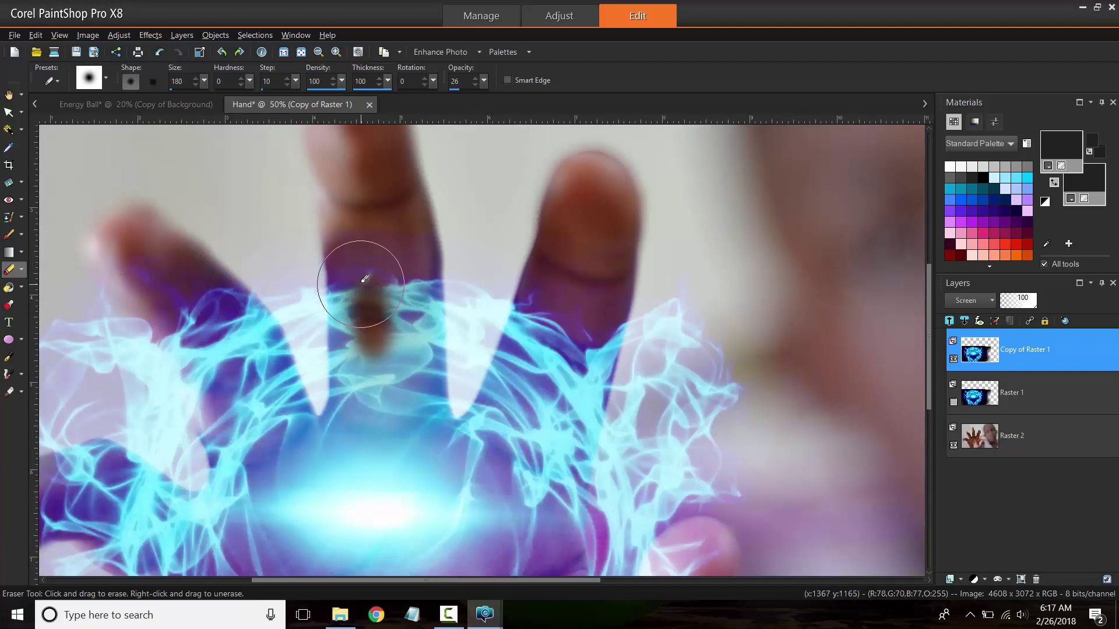
mouse_move(372, 290)
left_mouse_down()
mouse_move(399, 373)
mouse_move(430, 289)
mouse_move(401, 357)
mouse_move(366, 243)
mouse_move(388, 327)
mouse_move(404, 236)
mouse_move(378, 413)
mouse_move(374, 291)
mouse_move(362, 346)
mouse_move(343, 245)
mouse_move(356, 372)
mouse_move(336, 277)
left_mouse_up()
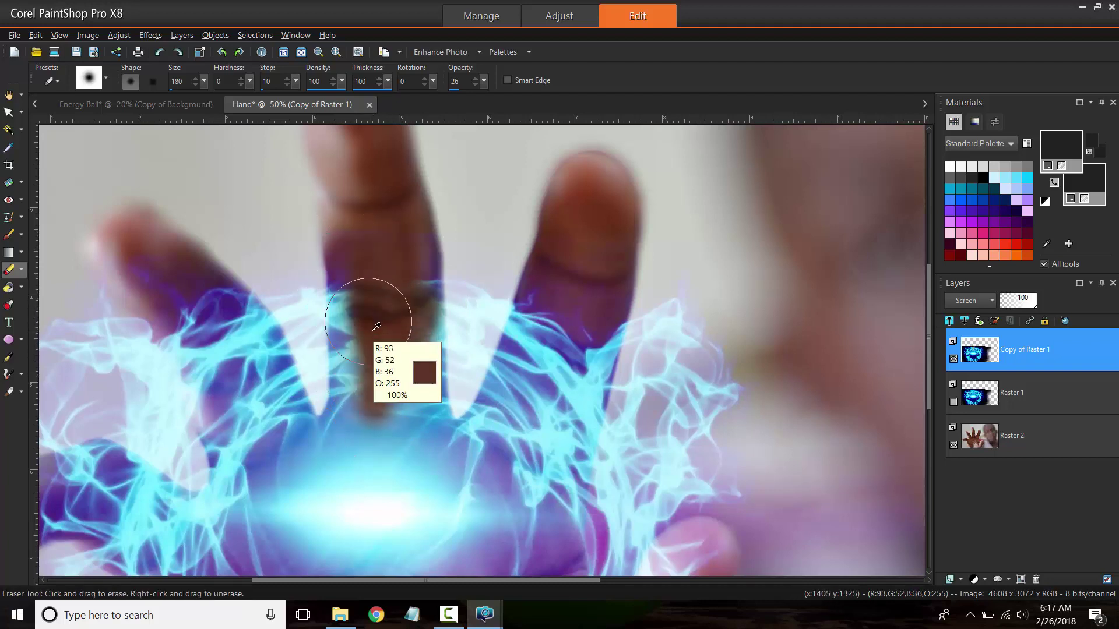
key("ctrl+z")
key("ctrl+z")
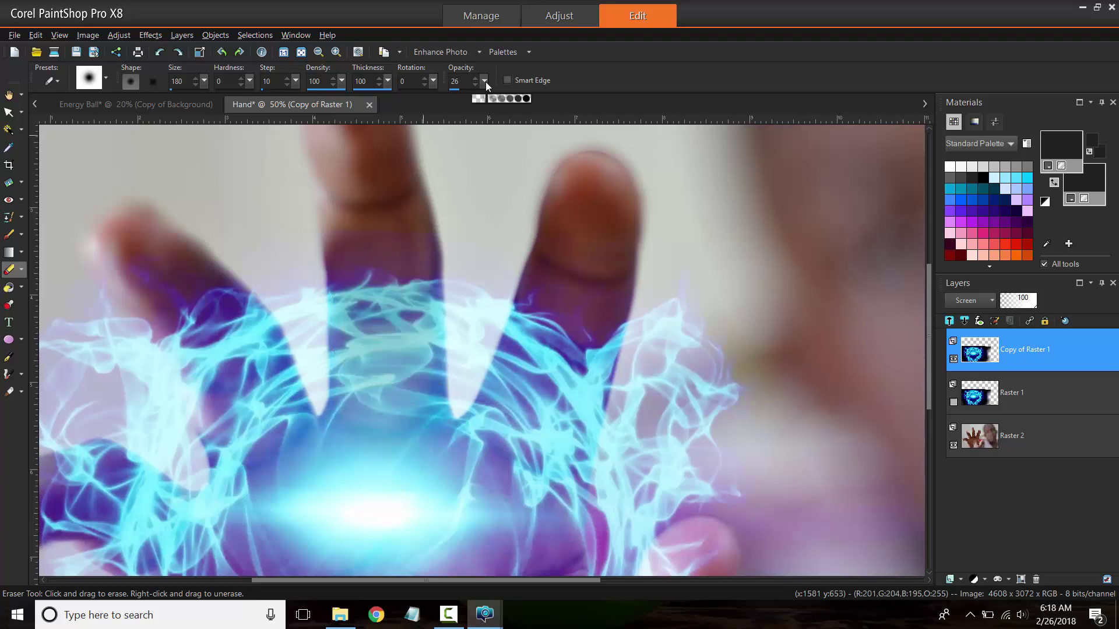
Erase the energy strands covering the middle finger on Copy of Raster 1 with the Eraser at size 318 and opacity 17
left_click_drag(459, 94, 456, 94)
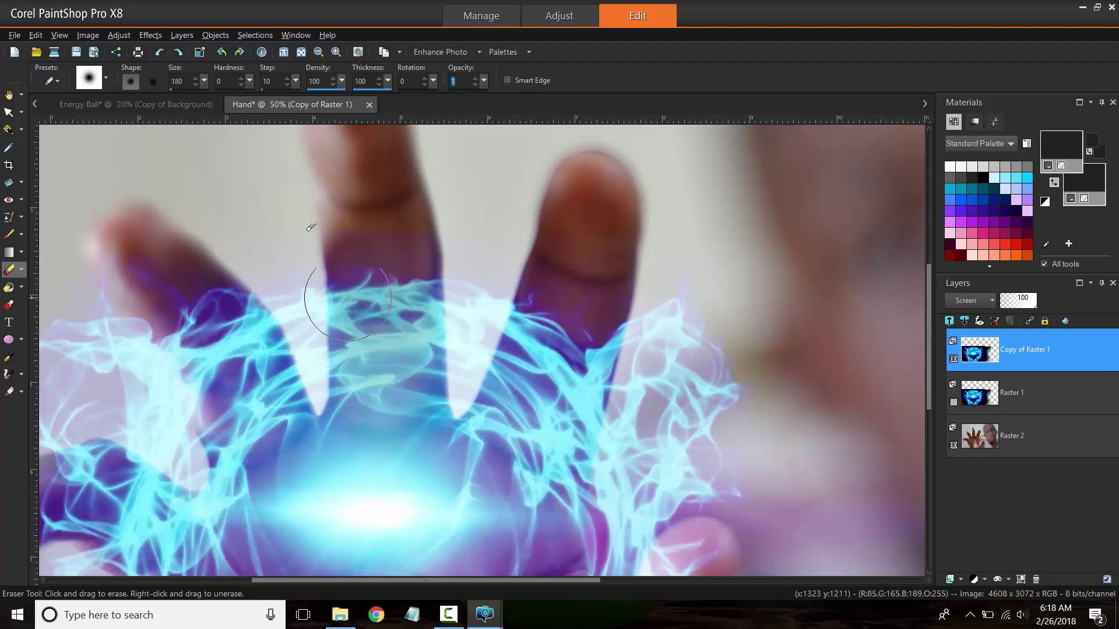
mouse_move(247, 84)
left_mouse_down()
mouse_move(262, 86)
mouse_move(228, 86)
left_mouse_up()
mouse_move(370, 330)
left_mouse_down()
mouse_move(382, 229)
mouse_move(385, 250)
mouse_move(395, 234)
mouse_move(368, 333)
left_mouse_up()
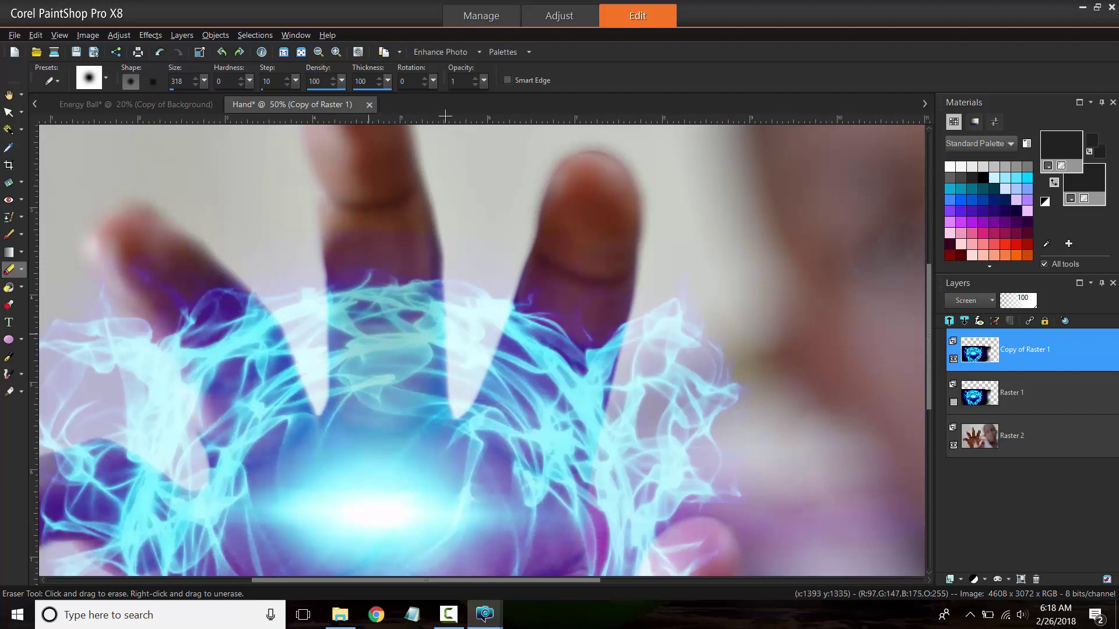
left_click(477, 79)
left_click(478, 79)
mouse_move(387, 250)
left_mouse_down()
mouse_move(344, 320)
mouse_move(375, 255)
mouse_move(367, 289)
mouse_move(365, 240)
mouse_move(400, 303)
mouse_move(403, 231)
mouse_move(392, 357)
mouse_move(414, 232)
left_mouse_up()
scroll(417, 415, "down", 3)
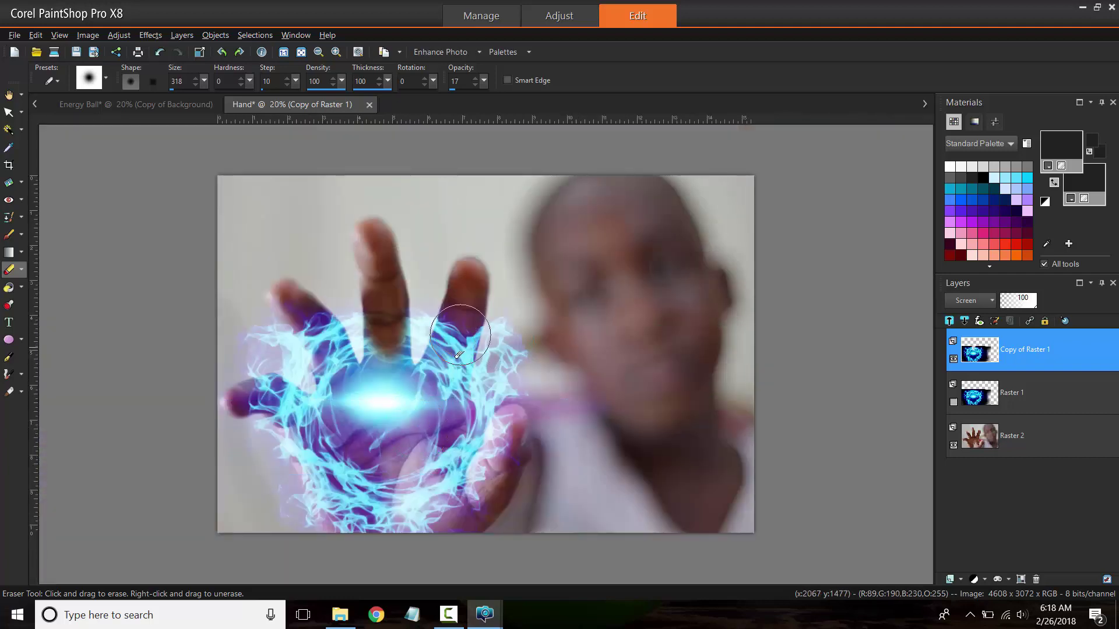
Erase the energy strands covering the index finger, ring finger, little finger and thumb on Copy of Raster 1
mouse_move(460, 355)
left_mouse_down()
mouse_move(460, 300)
mouse_move(446, 354)
mouse_move(484, 280)
mouse_move(463, 327)
mouse_move(473, 289)
left_mouse_up()
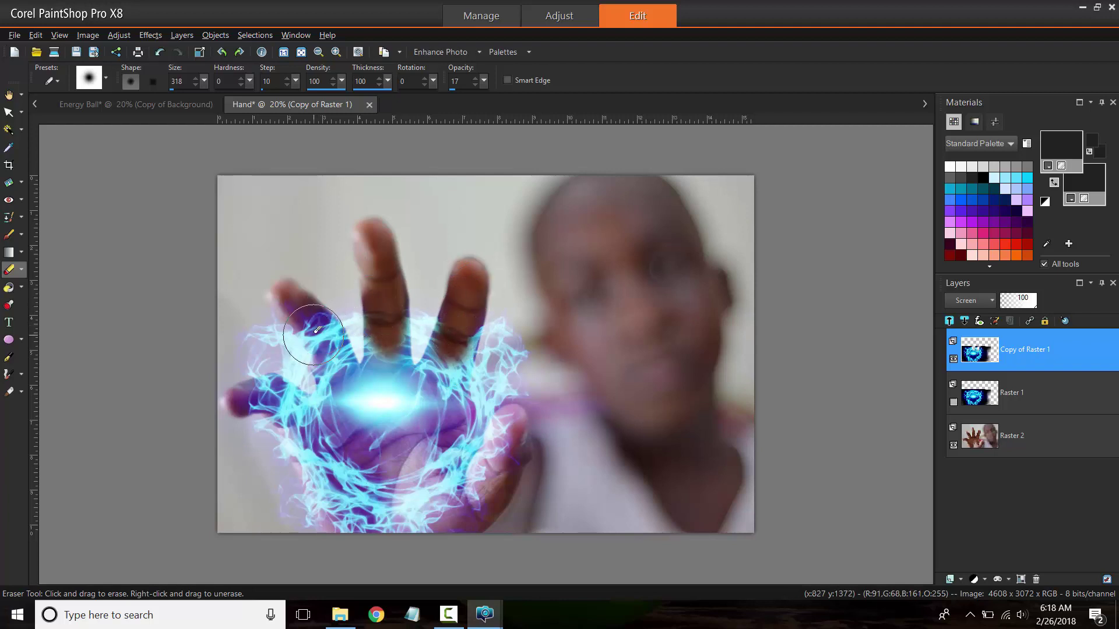
mouse_move(326, 338)
left_mouse_down()
mouse_move(318, 306)
mouse_move(320, 329)
mouse_move(311, 316)
left_mouse_up()
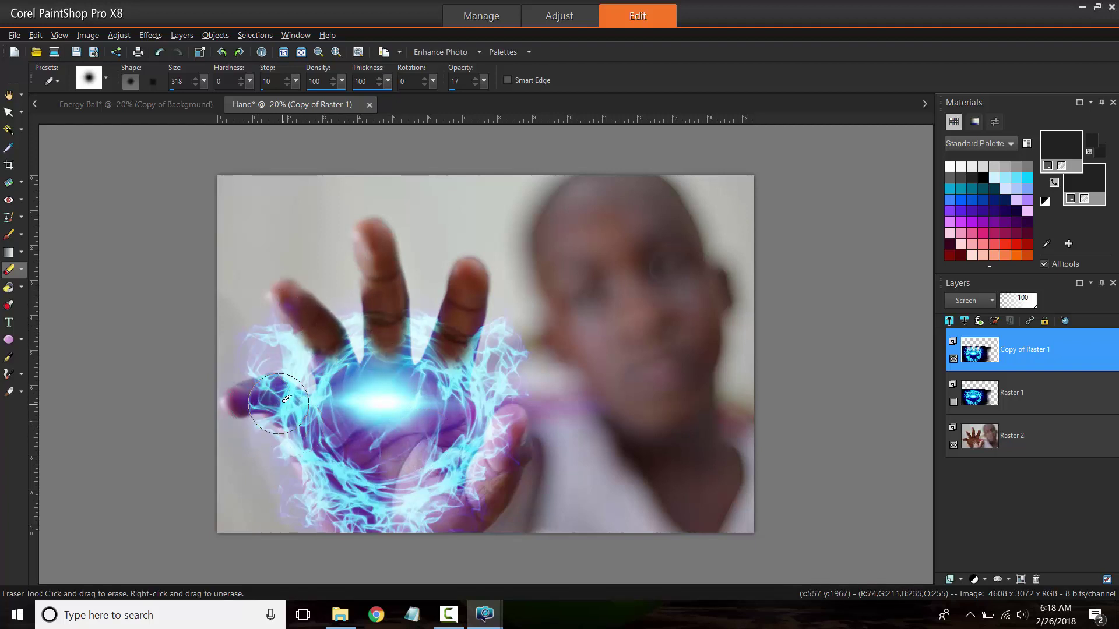
left_click_drag(286, 398, 260, 375)
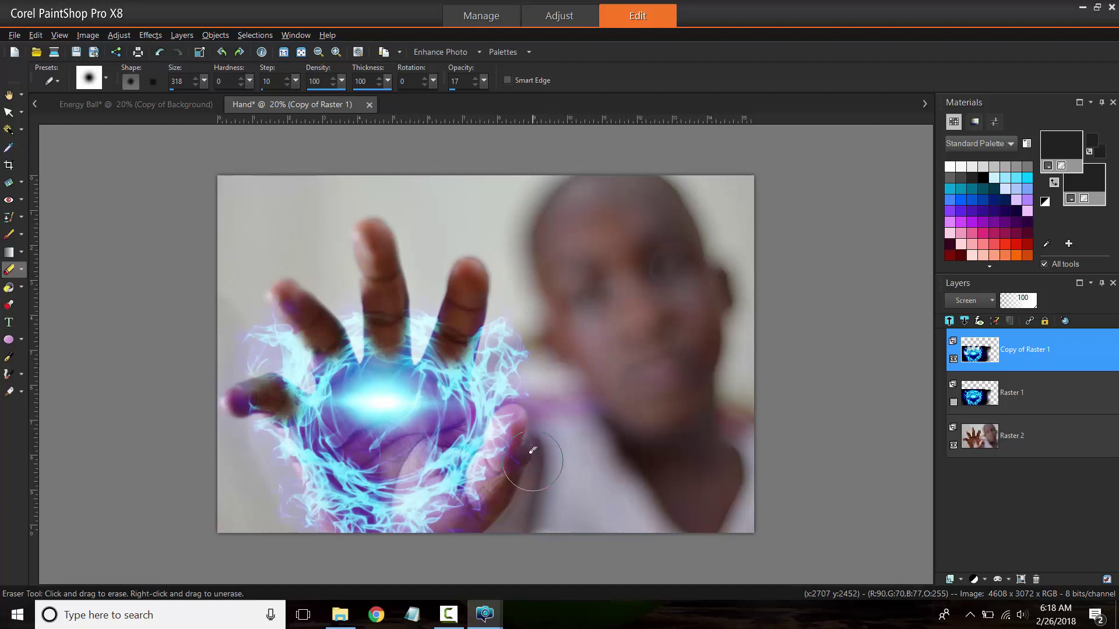
mouse_move(515, 458)
left_mouse_down()
mouse_move(501, 423)
mouse_move(500, 460)
mouse_move(510, 420)
mouse_move(497, 484)
left_mouse_up()
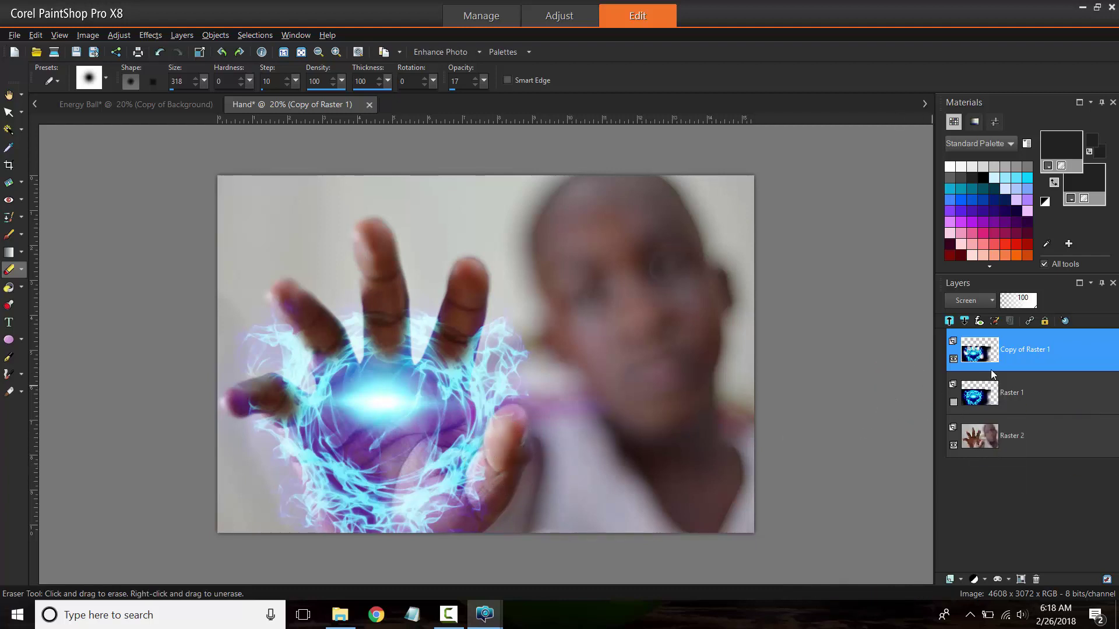
Make the original energy ball layer Raster 1 visible again and lower its layer opacity to 61
left_click(953, 402)
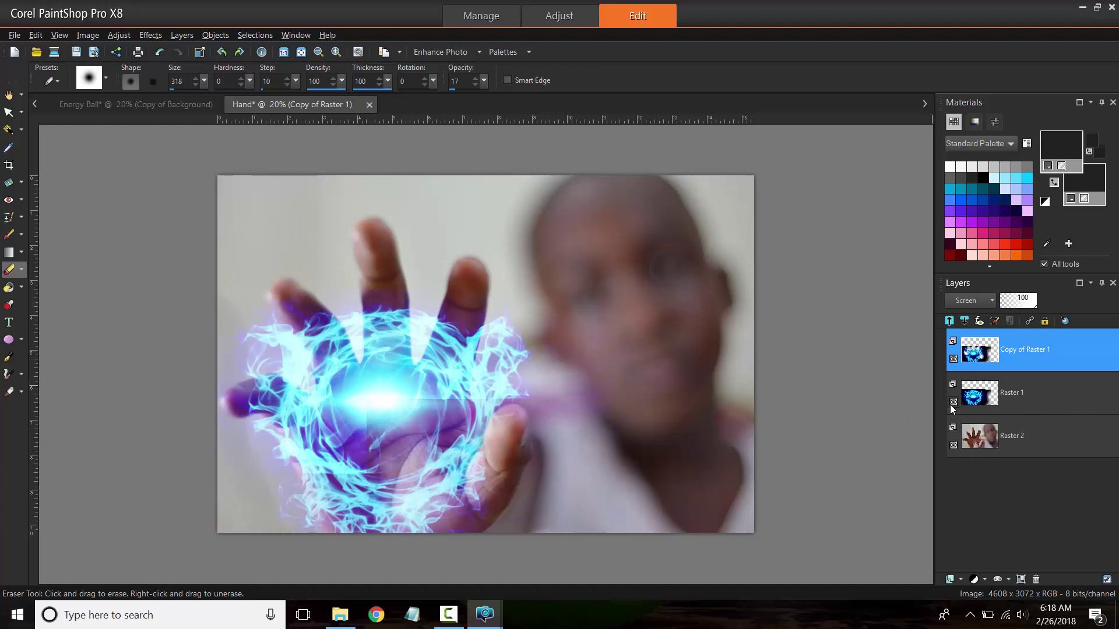
left_click(983, 397)
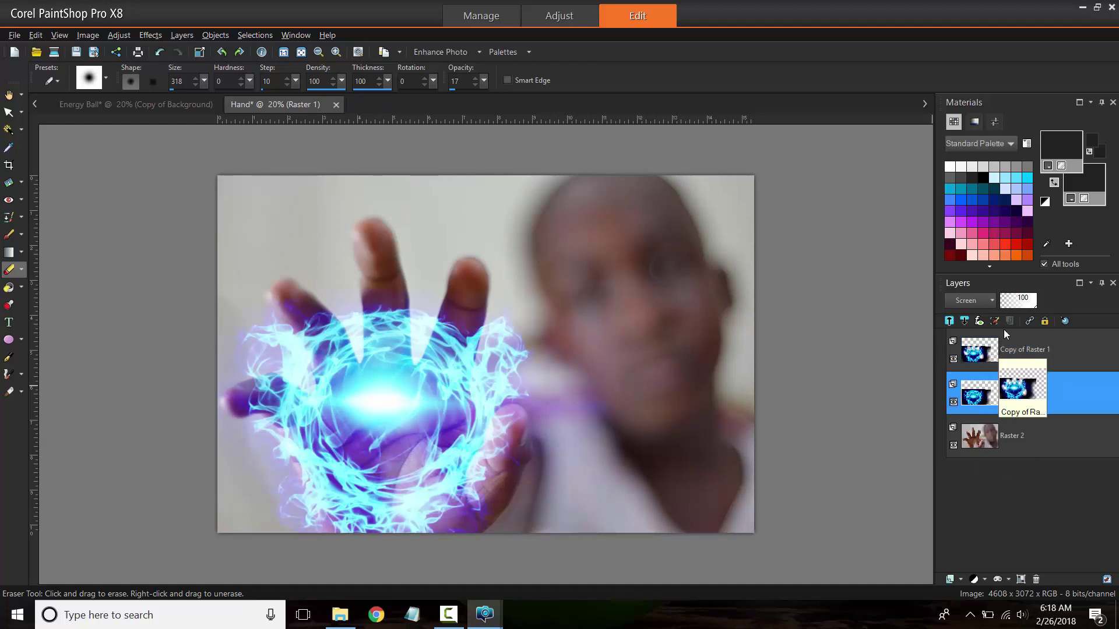
mouse_move(984, 398)
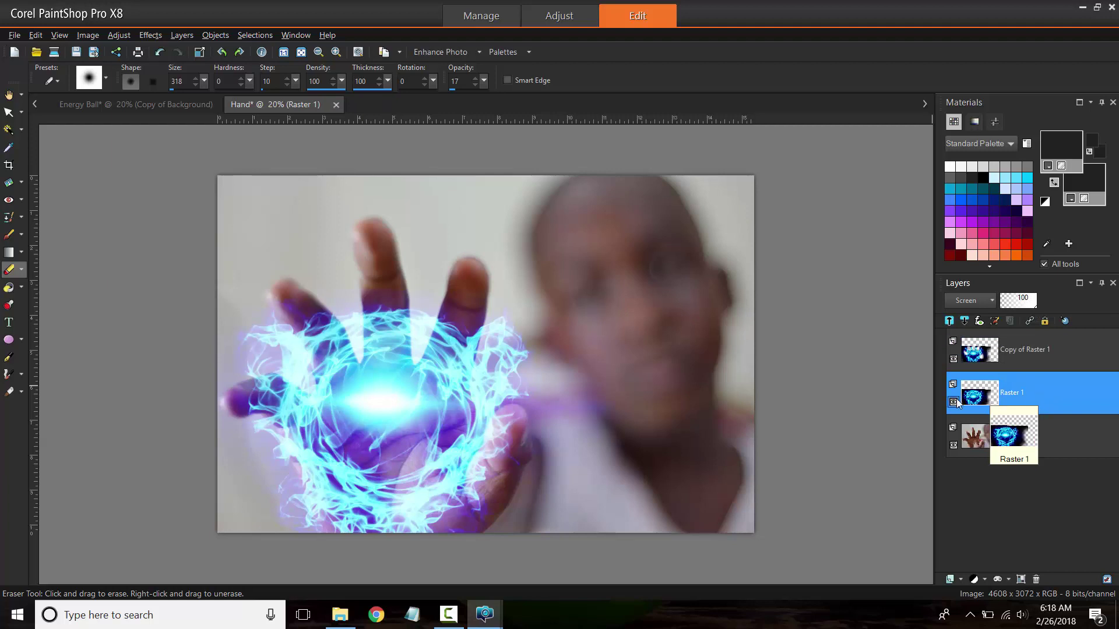
left_click(1015, 304)
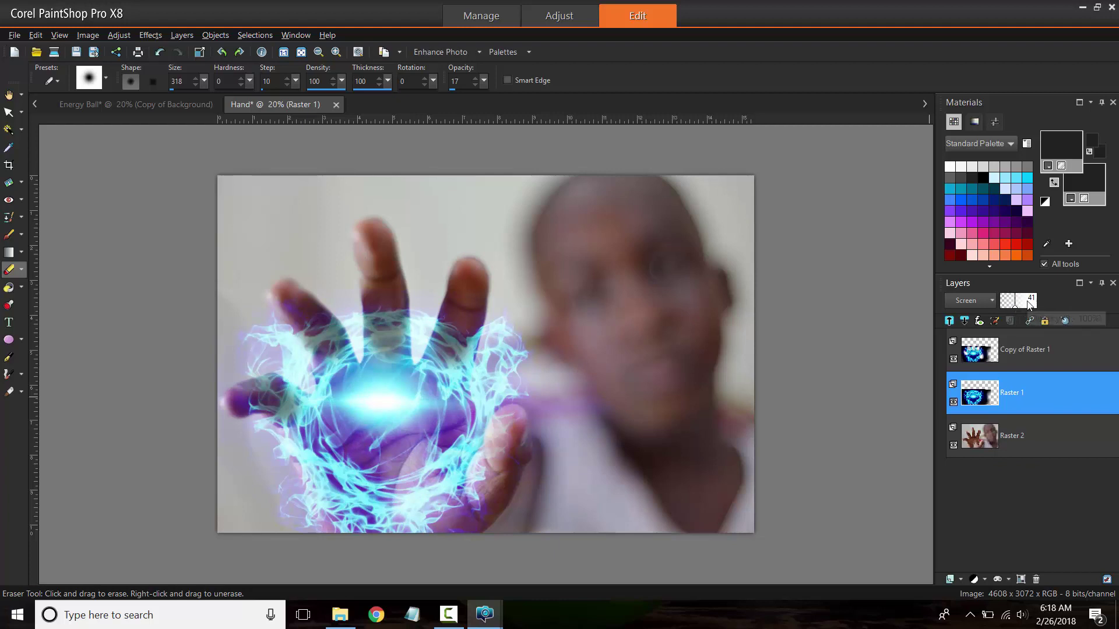
left_click(1021, 300)
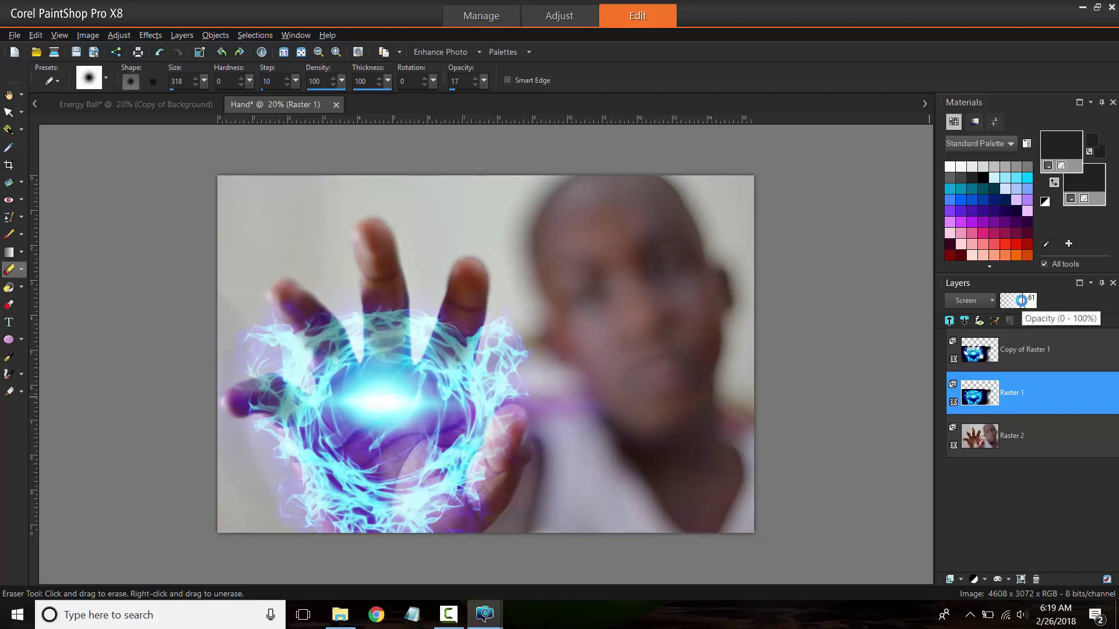
Switch to Chrome and copy the enlarged blue lens flare image from the "lense flare" search results
scroll(457, 379, "down", 3)
scroll(453, 384, "up", 5)
scroll(453, 379, "up", 4)
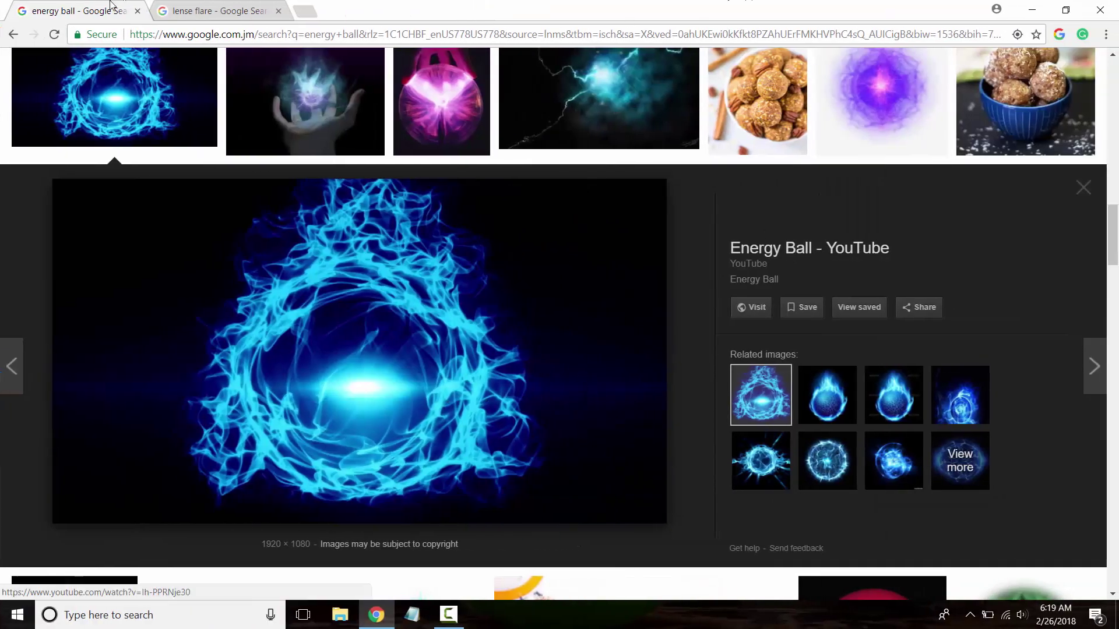
left_click(205, 11)
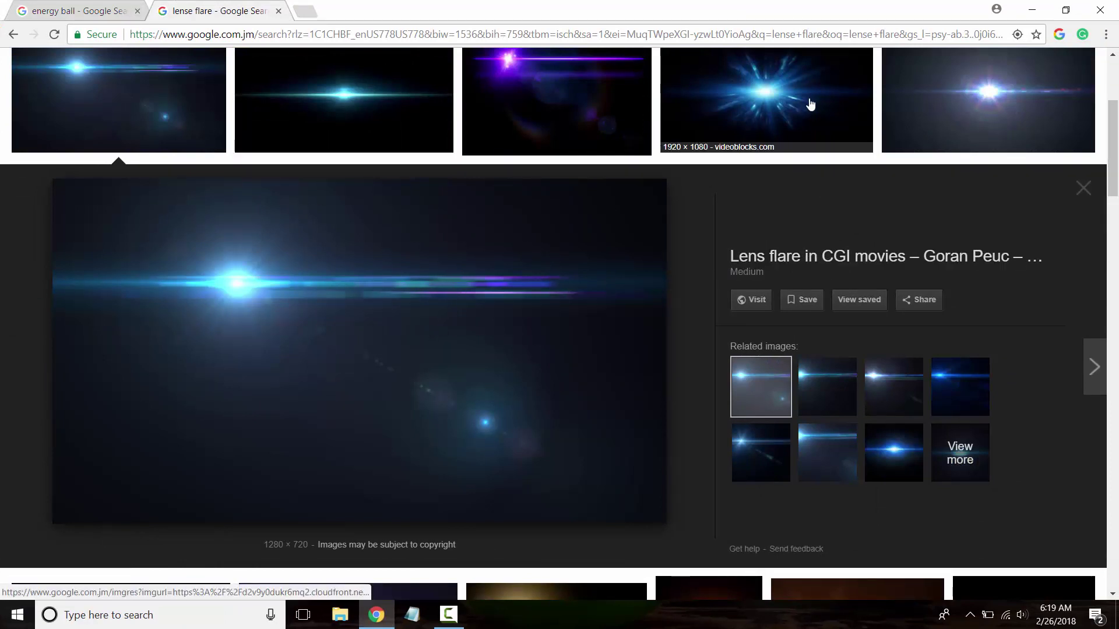
right_click(363, 362)
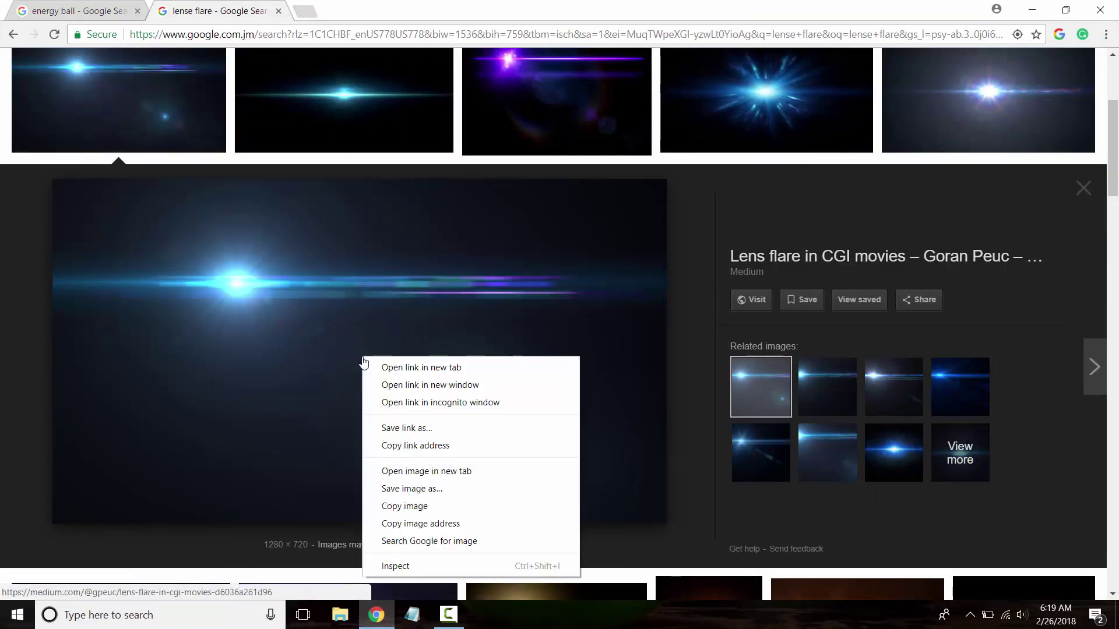
left_click(396, 509)
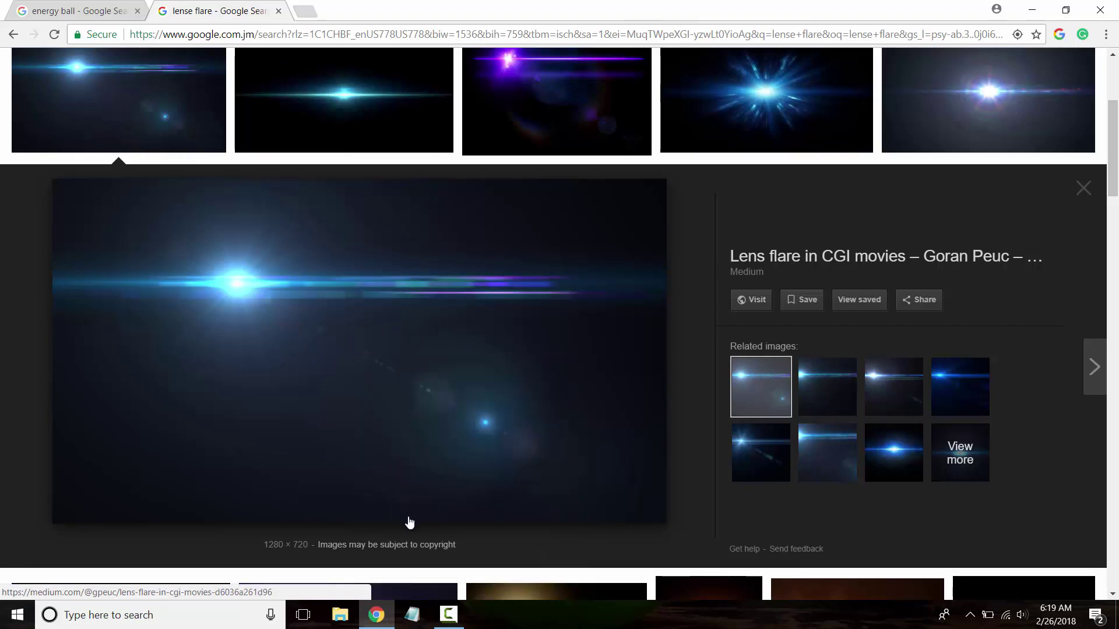
Switch back to PaintShop Pro, paste the lens flare as a new layer above Raster 1, and activate the Pick tool on it
left_click(378, 616)
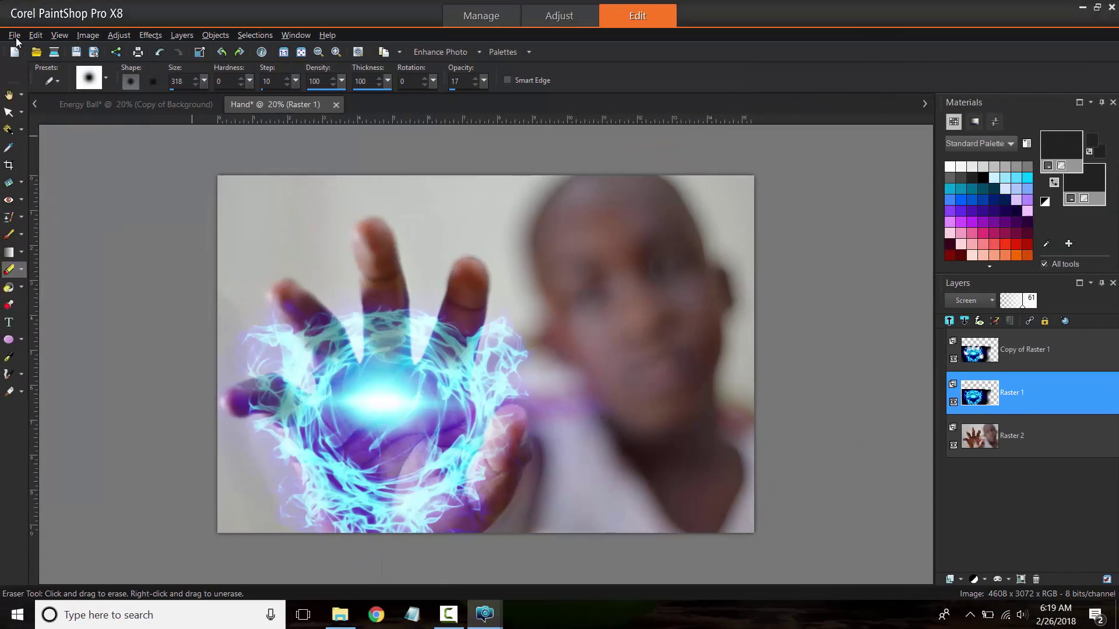
left_click(36, 35)
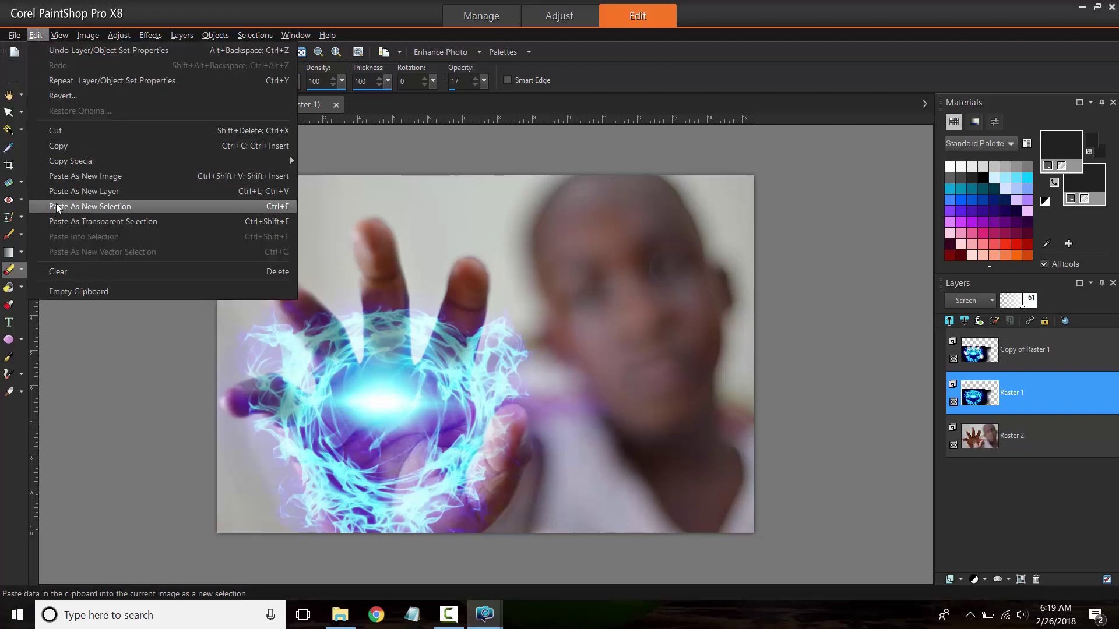
left_click(62, 191)
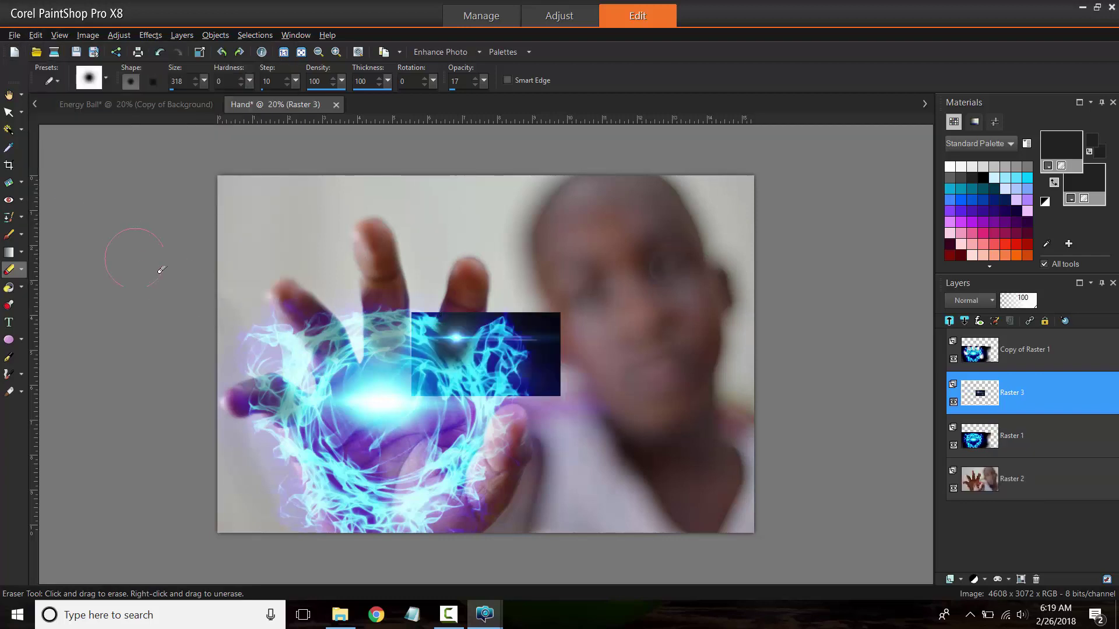
left_click(8, 112)
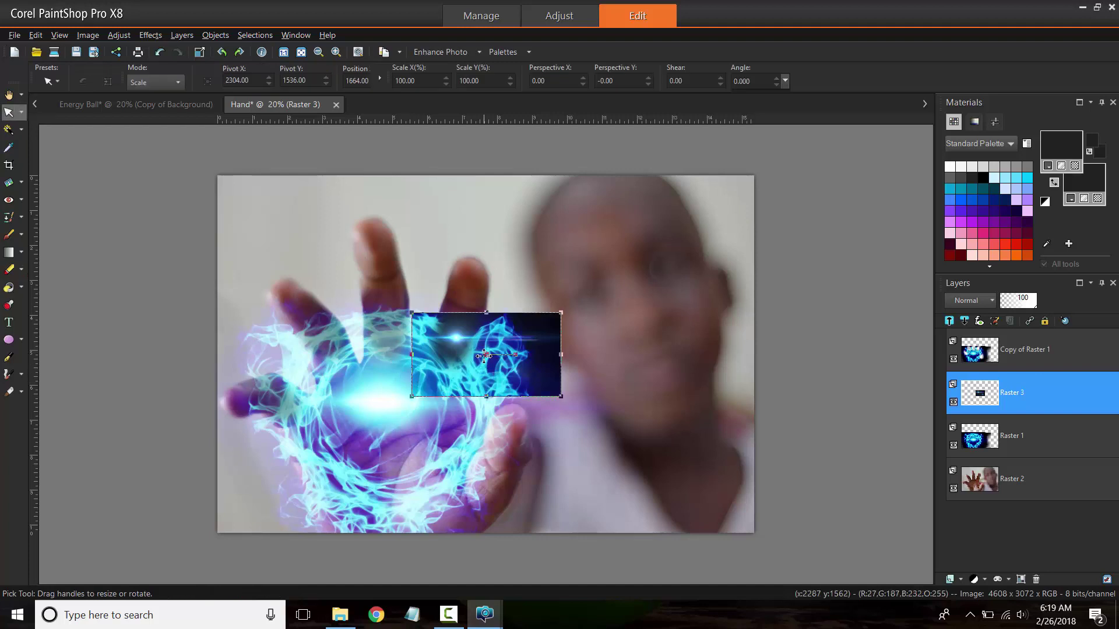
Enlarge the lens flare on Raster 3 over the energy ball to about 287% by 192%, and set the layer's blend mode to Screen
left_click_drag(483, 353, 391, 418)
left_click_drag(468, 378, 641, 339)
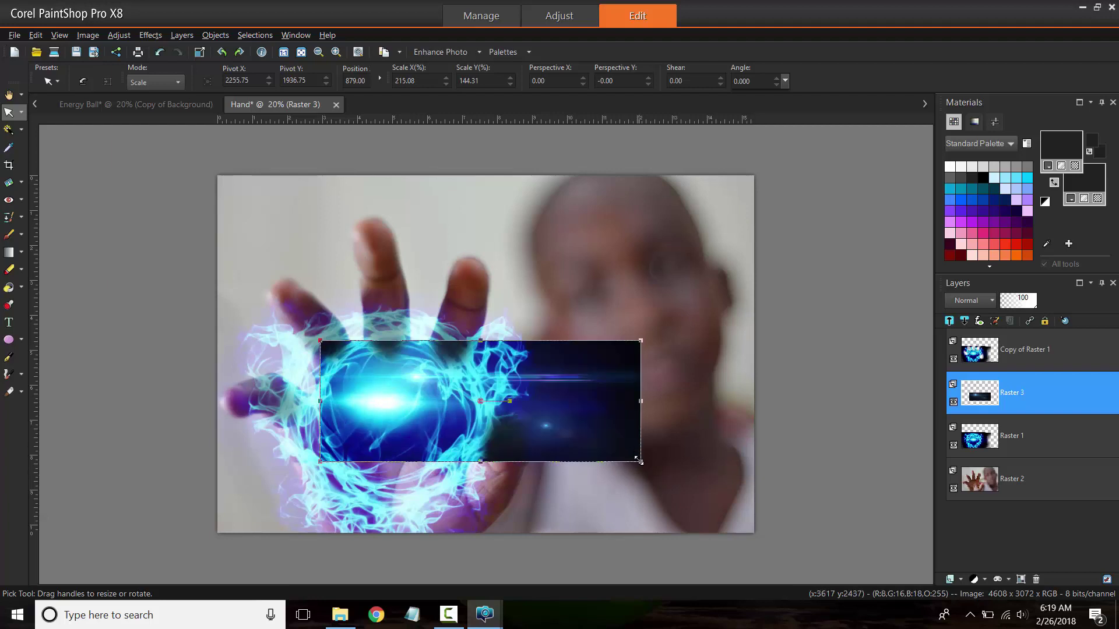
left_click_drag(638, 460, 749, 506)
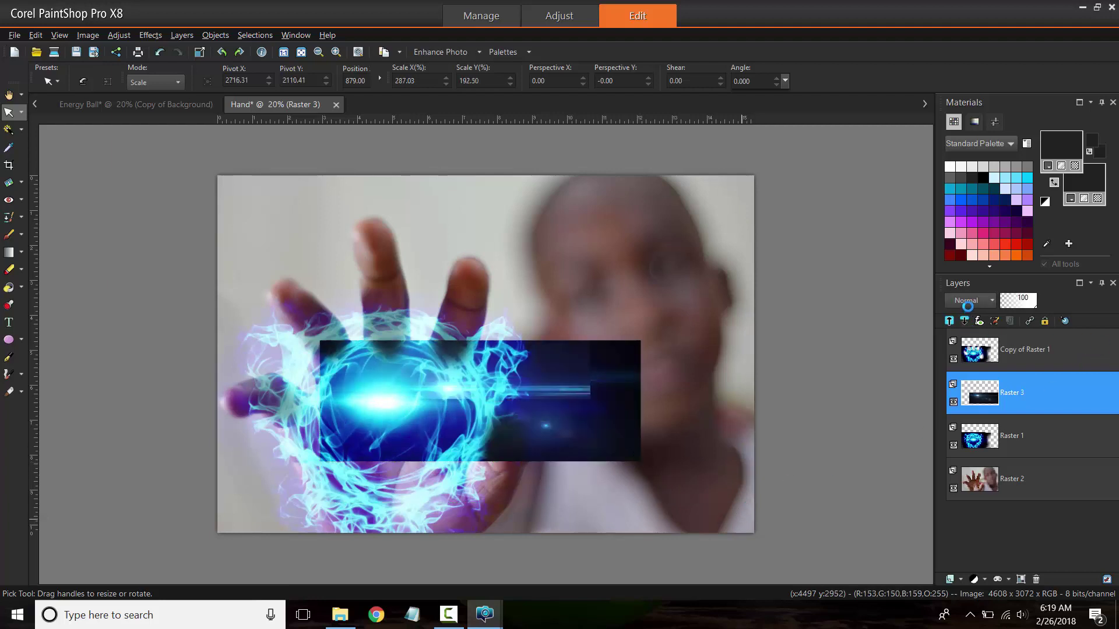
left_click(985, 300)
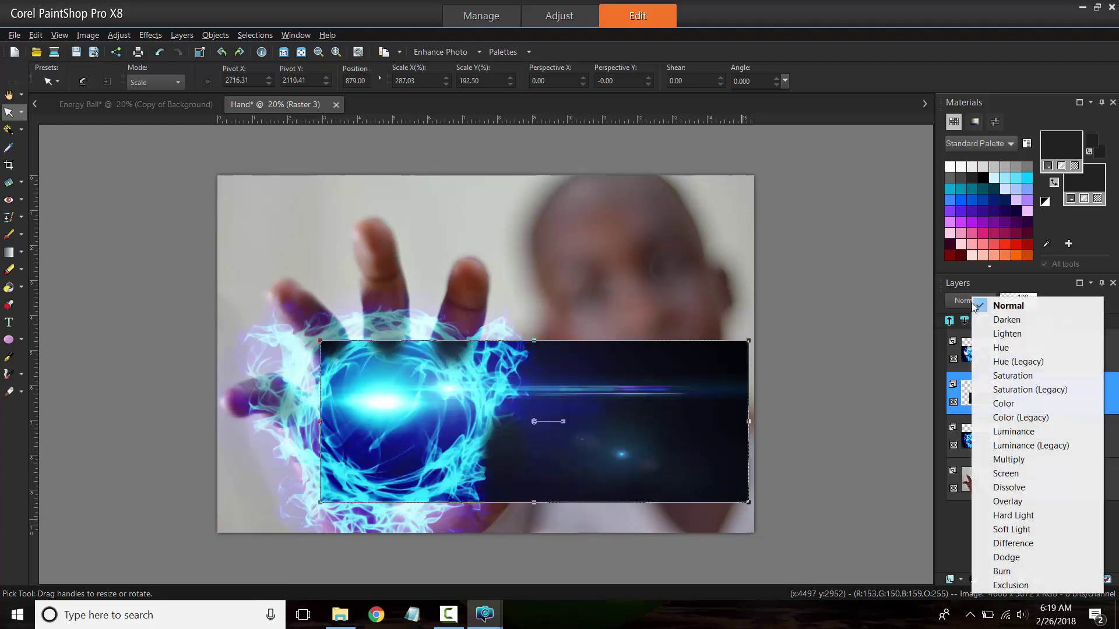
left_click(1005, 473)
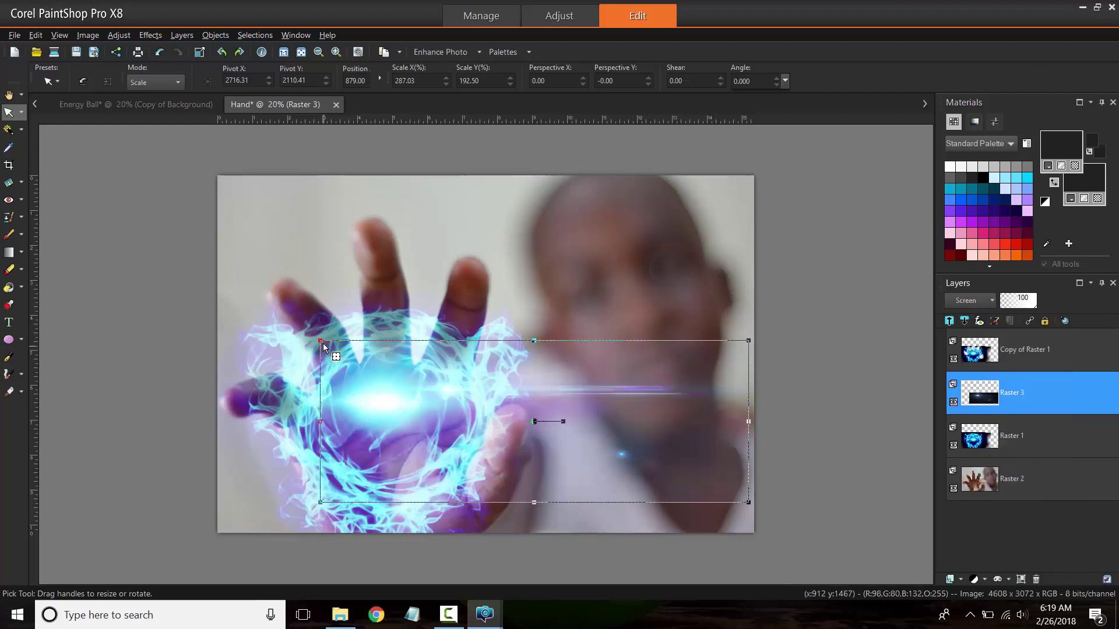
Stretch the lens flare further to about 351% by 236% and align its bright streak with the energy ball's glowing center
left_click_drag(318, 343, 245, 310)
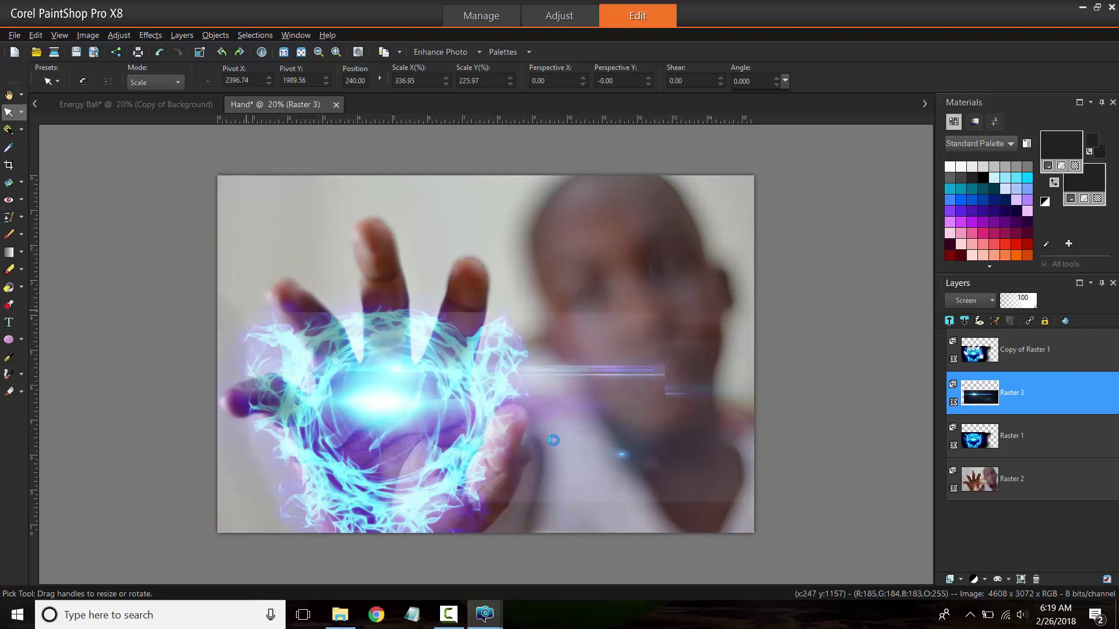
left_click_drag(498, 407, 498, 427)
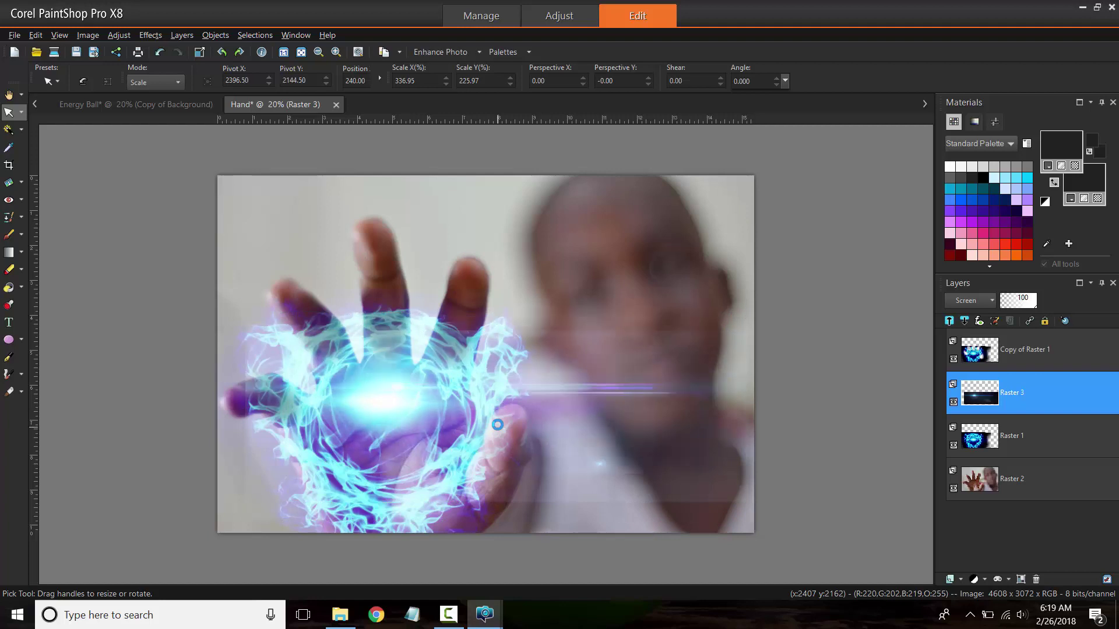
left_click_drag(498, 434, 497, 434)
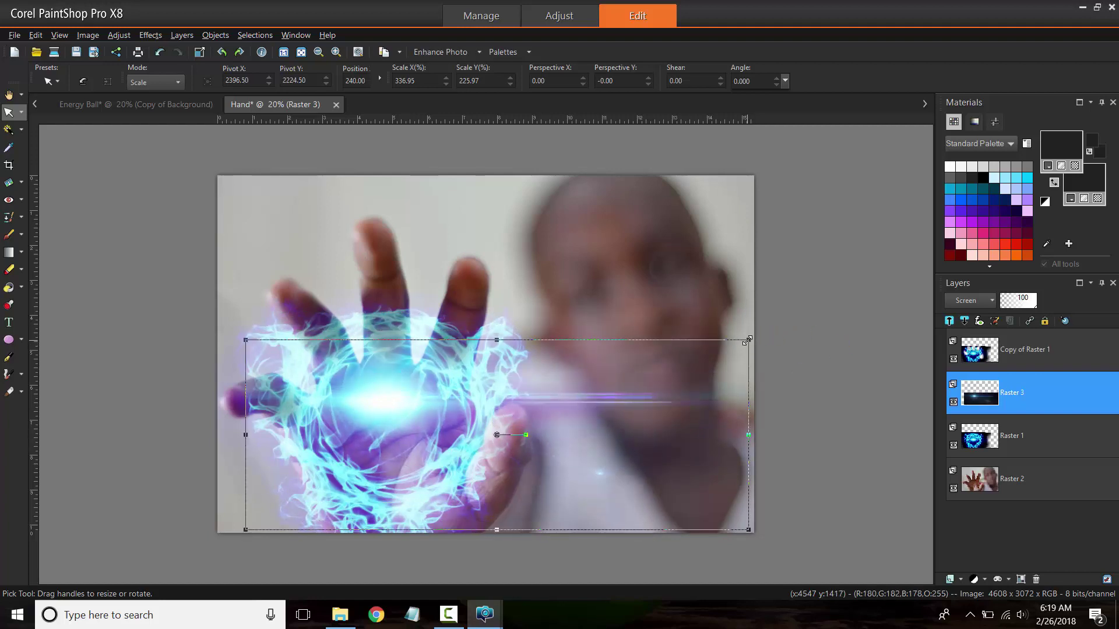
left_click_drag(748, 340, 768, 330)
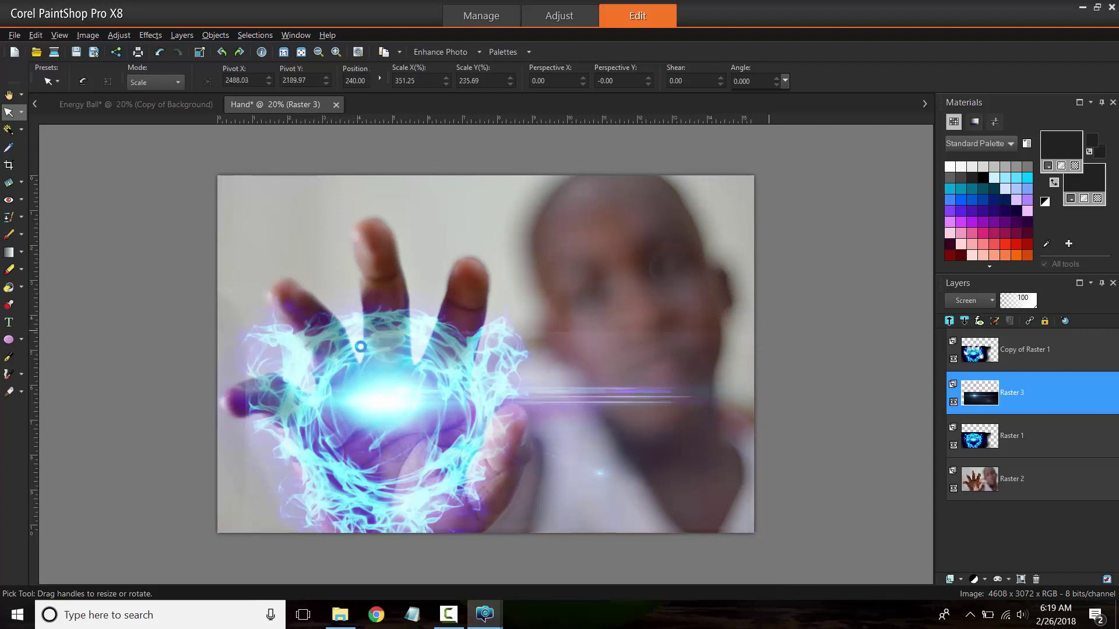
Erase the visible hard edges of the lens flare on Raster 3 using a soft eraser of size 613 and opacity 79
left_click(9, 269)
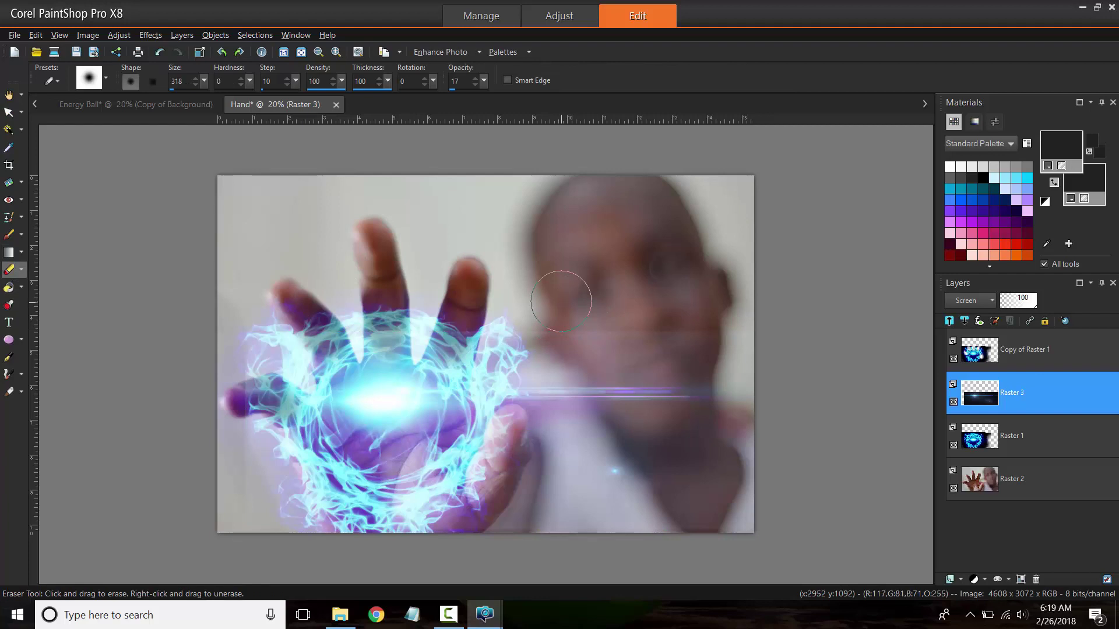
left_click_drag(561, 301, 623, 312)
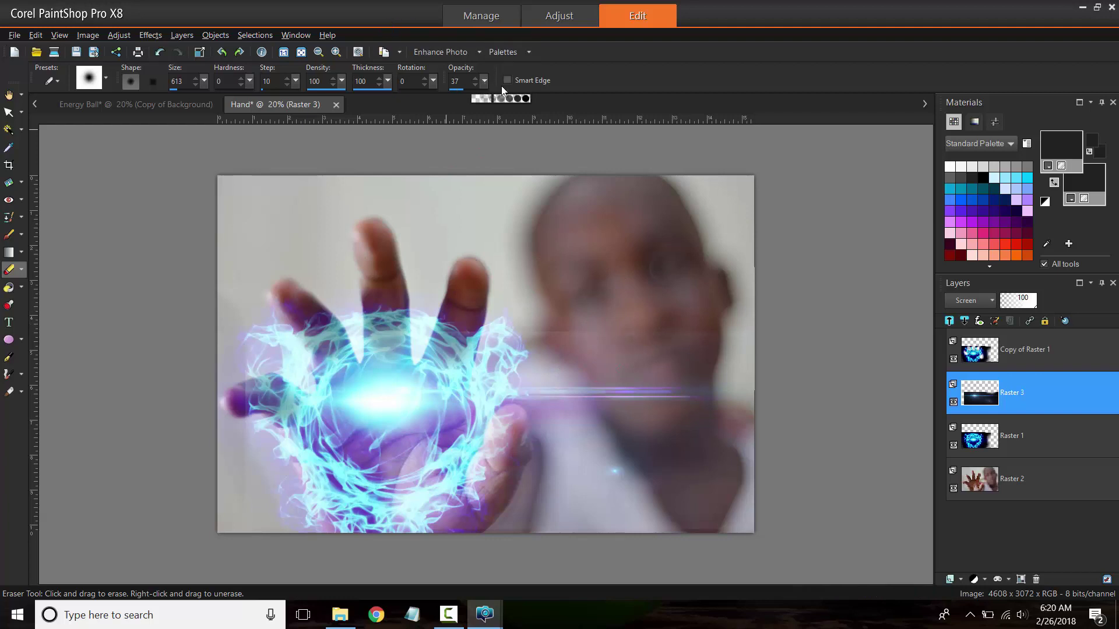
left_click_drag(501, 86, 517, 87)
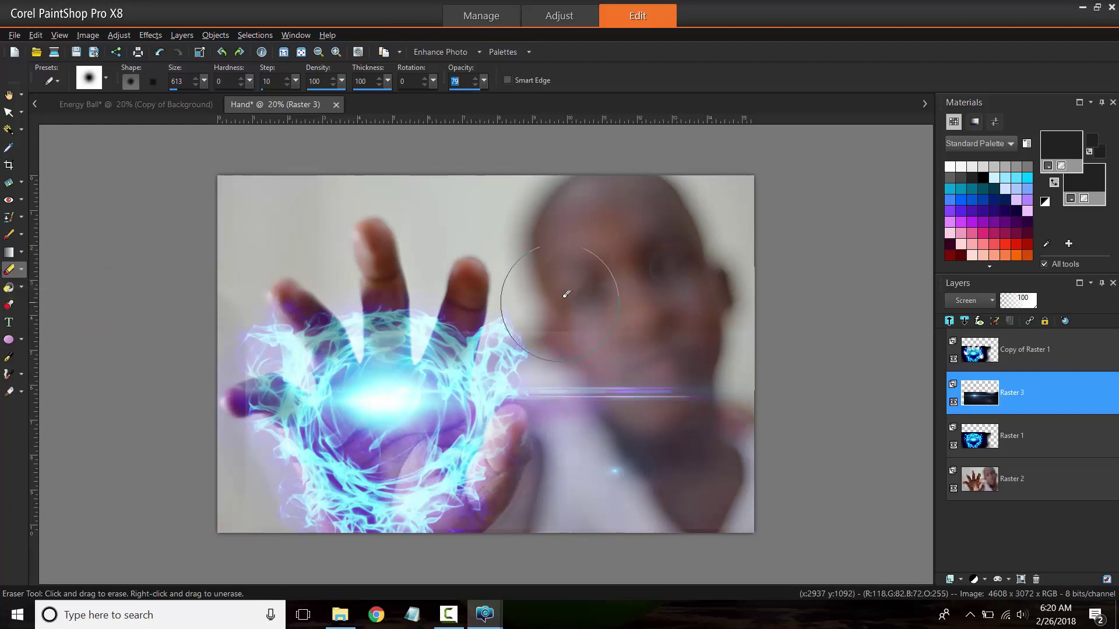
left_click_drag(604, 307, 504, 316)
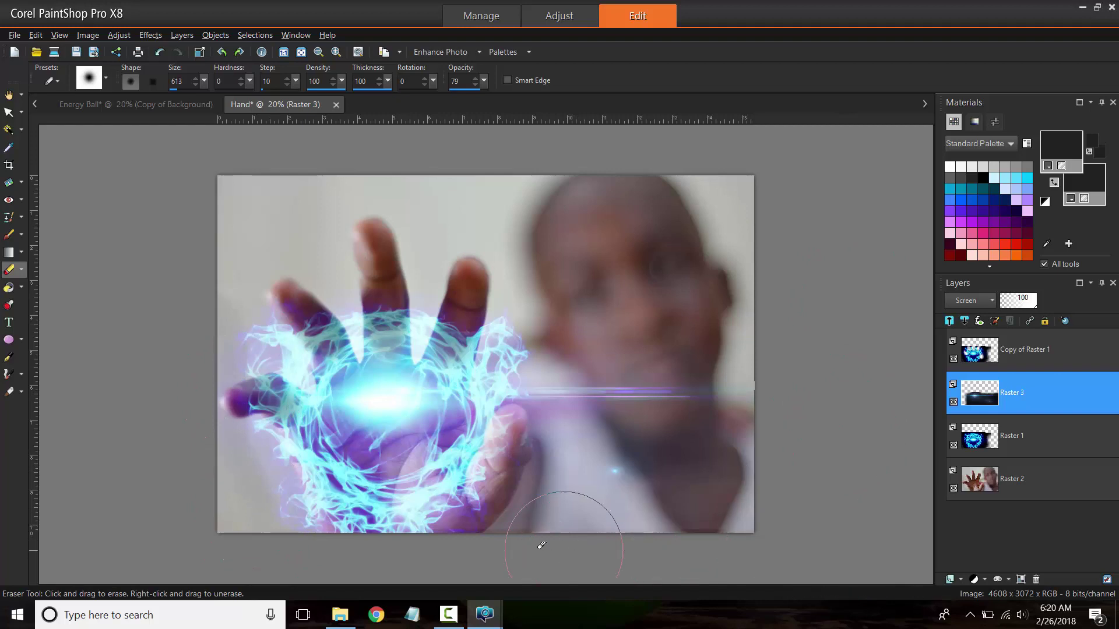
left_click_drag(663, 537, 767, 522)
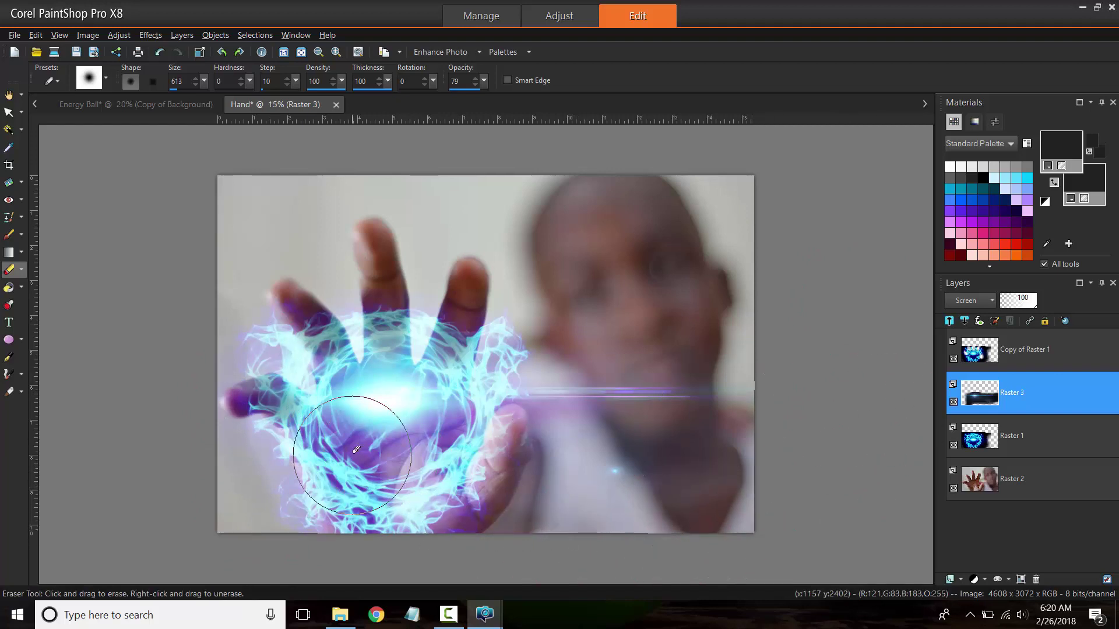
Scale the energy ball on Raster 1 down to about 95% and shift it back over the center of the palm
scroll(506, 442, "down", 3)
scroll(502, 437, "up", 3)
scroll(489, 430, "up", 1)
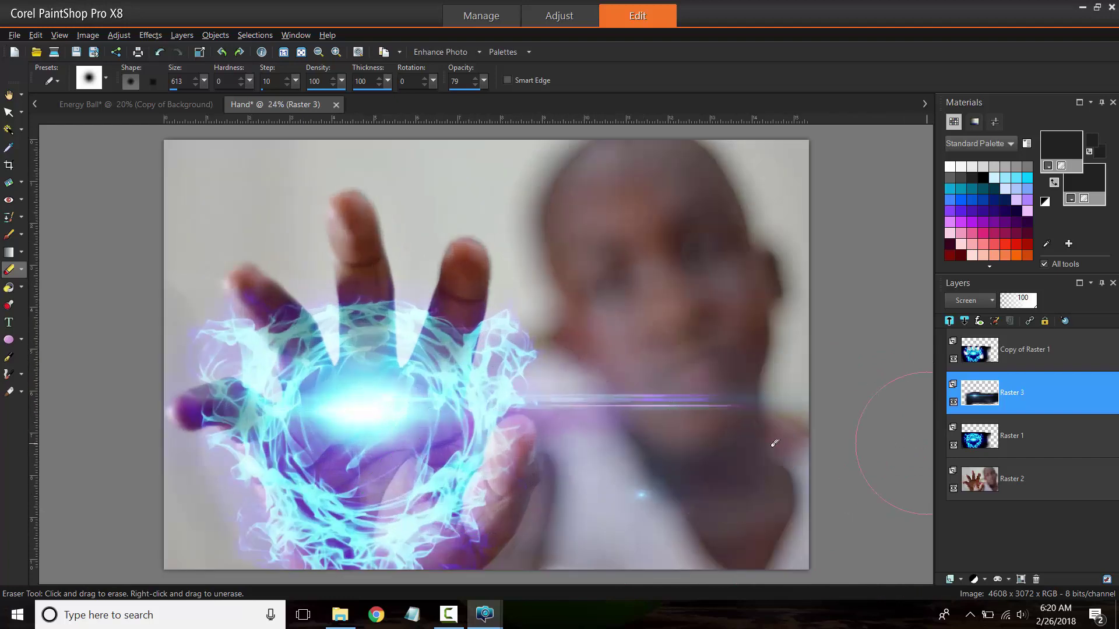
left_click(1001, 438)
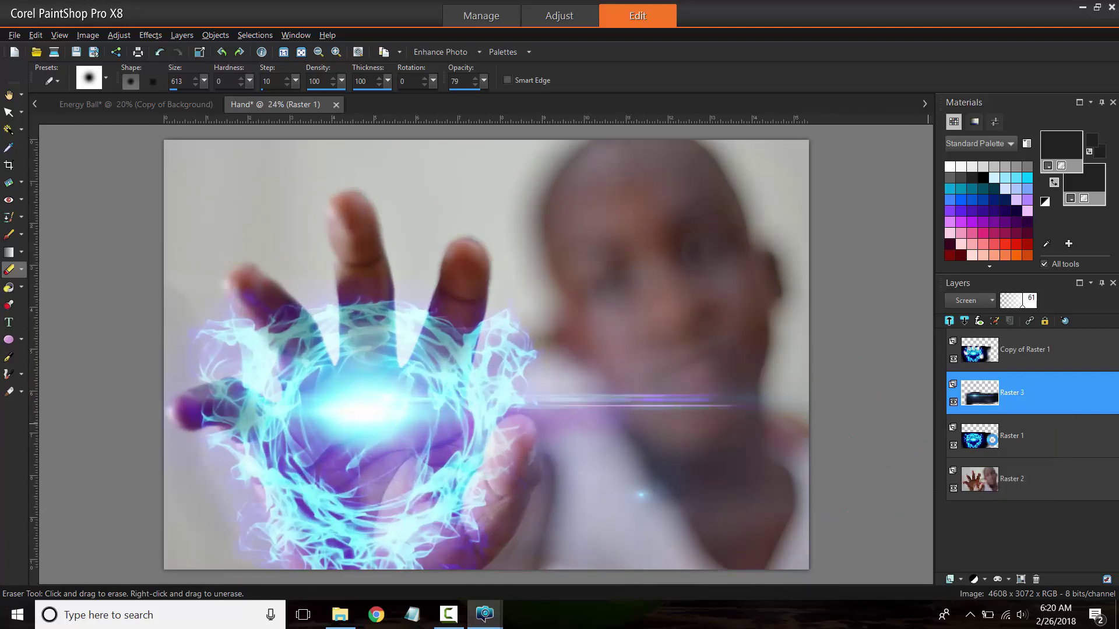
left_click(9, 111)
scroll(741, 437, "down", 2)
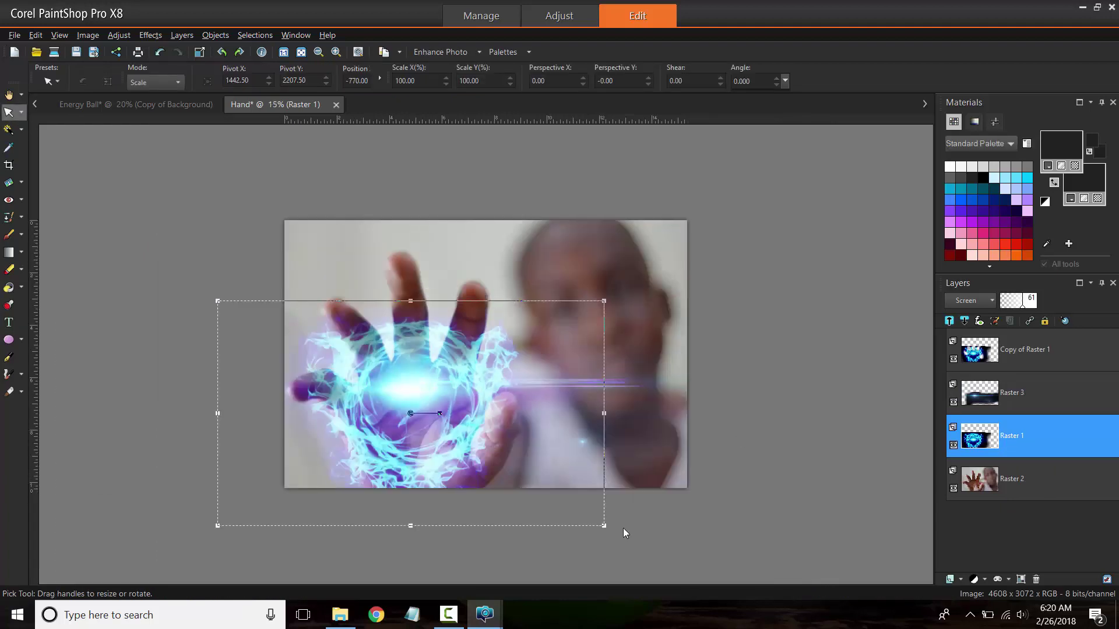
left_click_drag(602, 526, 585, 514)
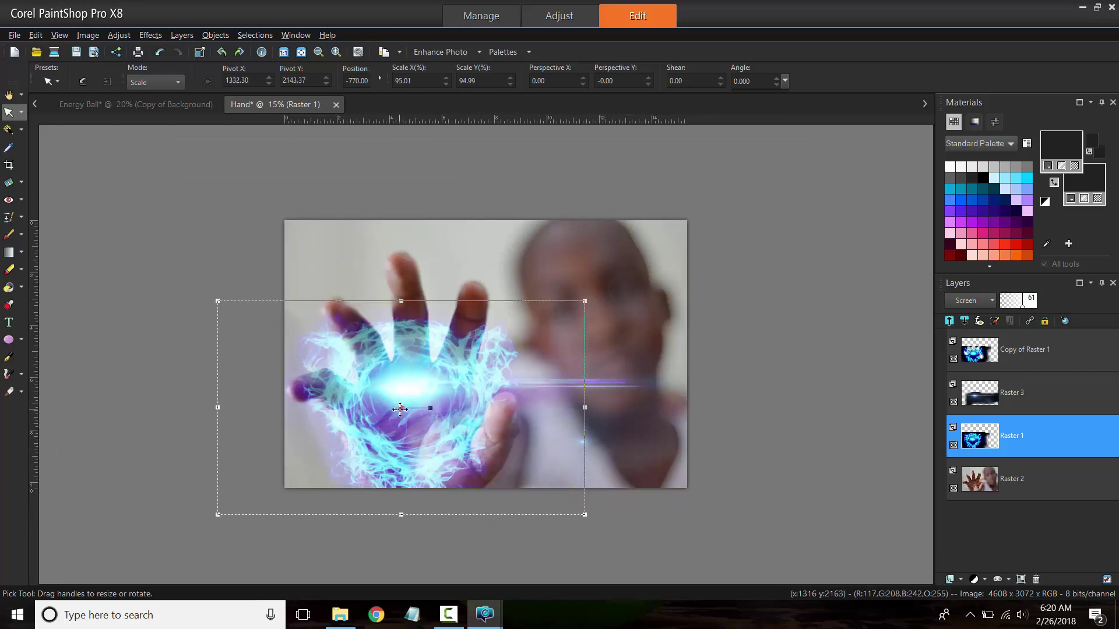
left_click_drag(399, 409, 405, 415)
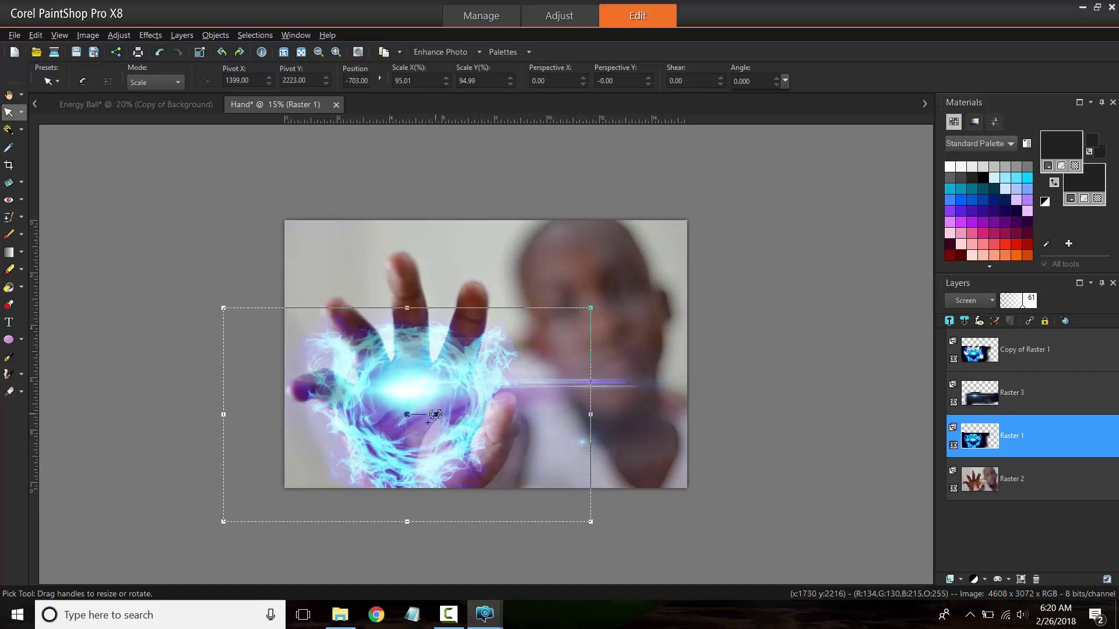
Rotate the Raster 1 energy ball counterclockwise to an angle of about 346.5 degrees and leave the Pick tool
left_click_drag(434, 415, 436, 407)
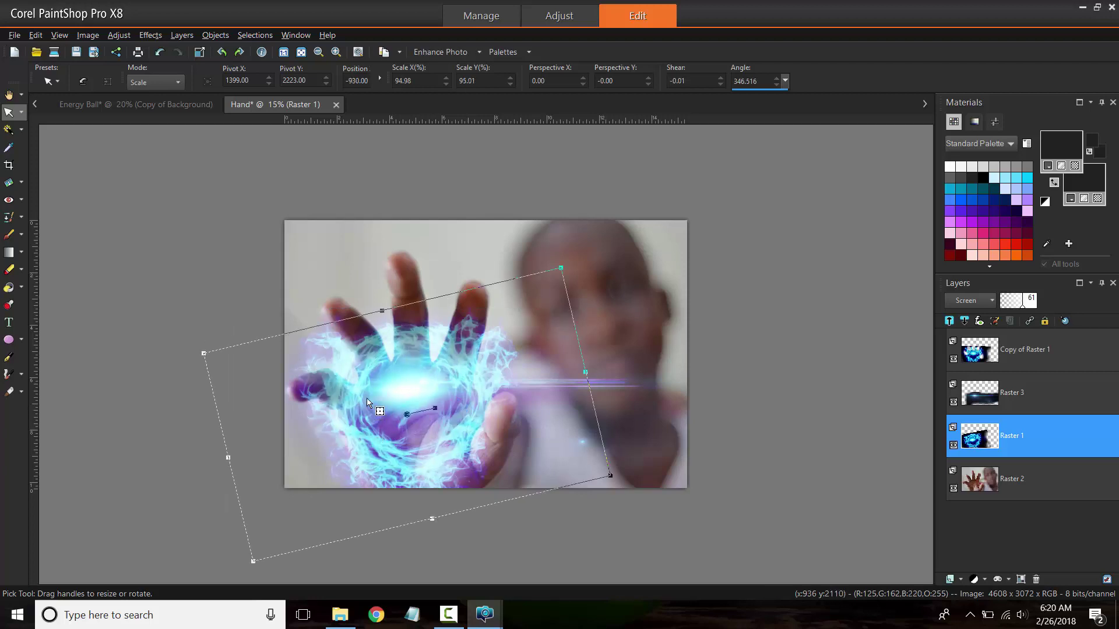
scroll(367, 402, "up", 1)
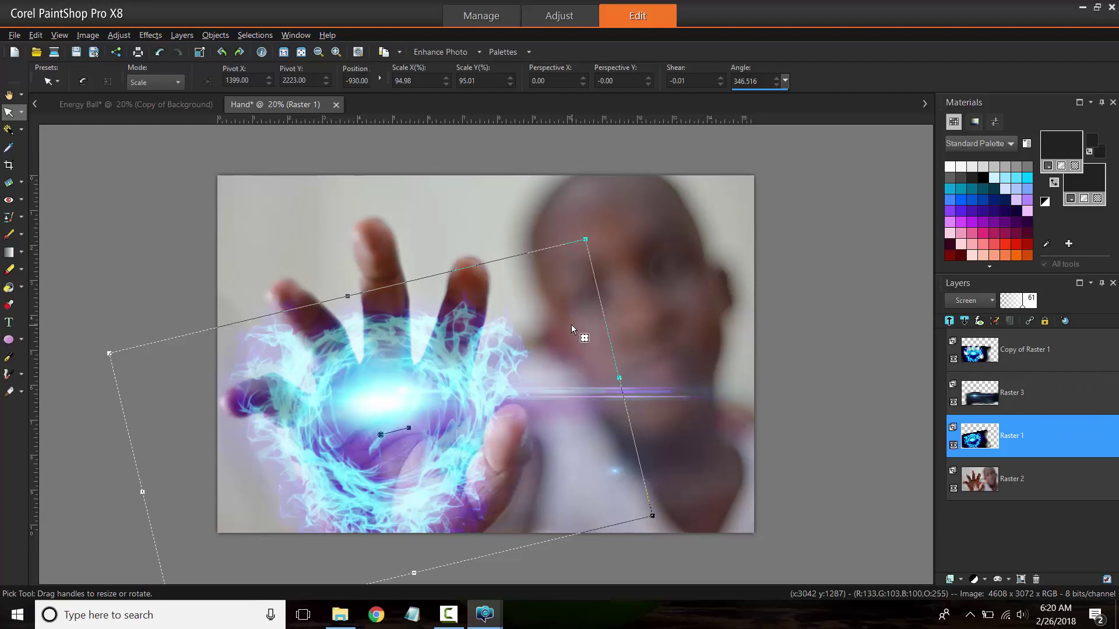
scroll(350, 366, "down", 2)
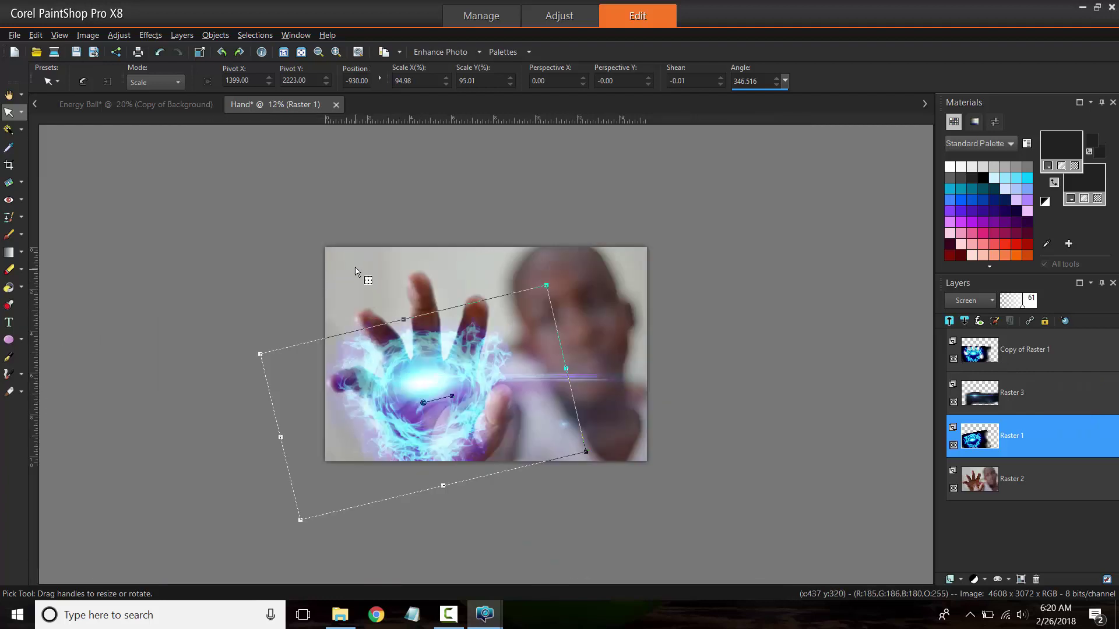
left_click(11, 95)
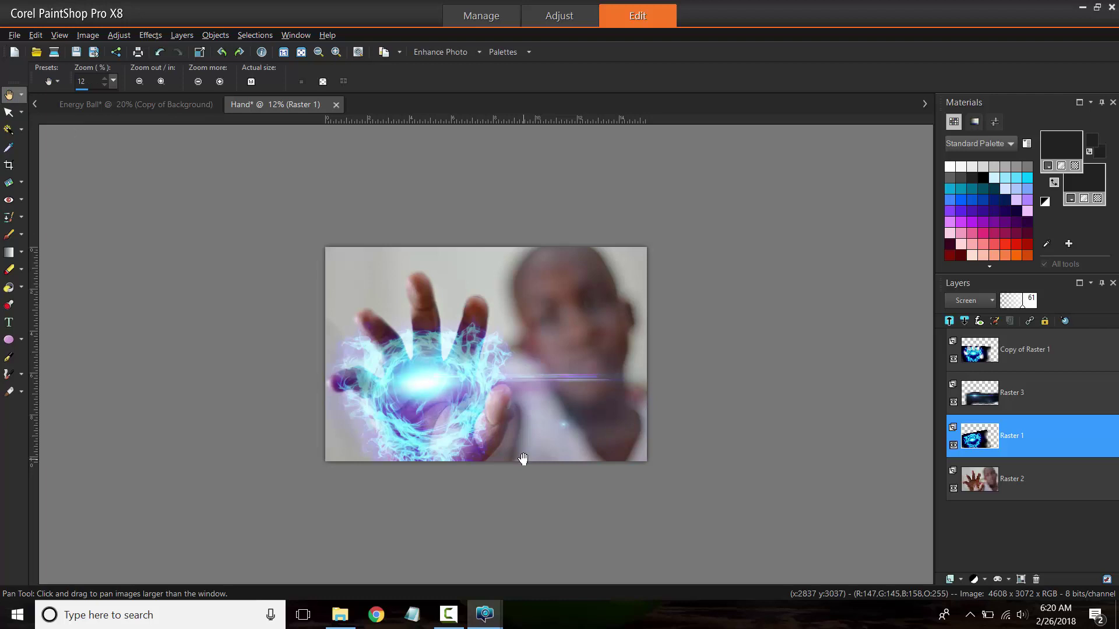
Select Raster 2, activate Flood Fill, and set the foreground color to light cyan #80e7fb sampled from the energy ball
scroll(475, 457, "up", 1)
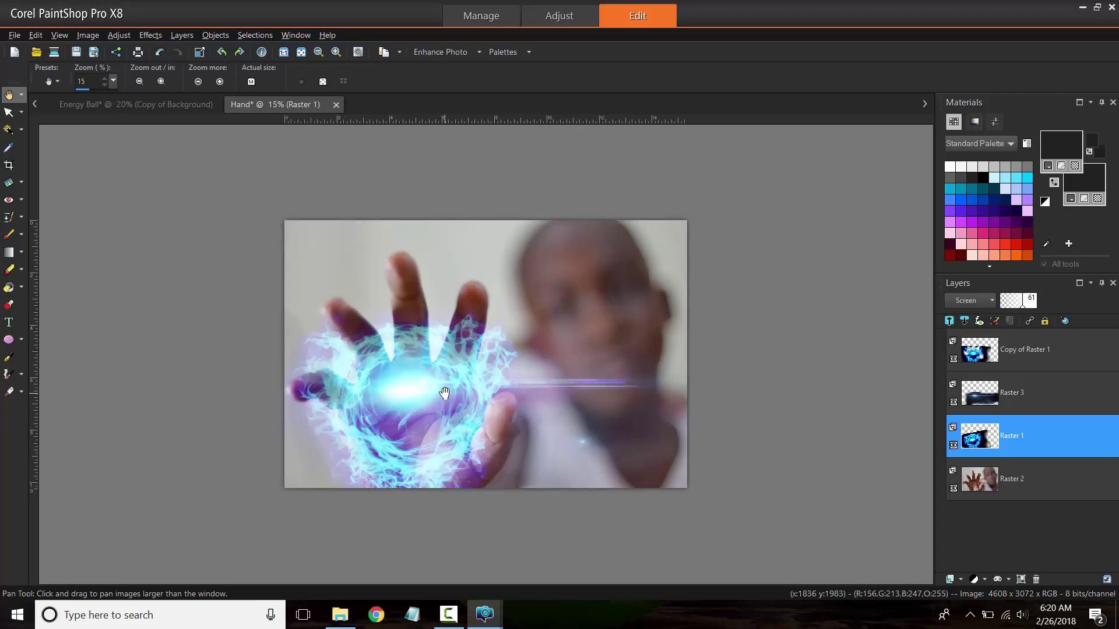
left_click(1000, 485)
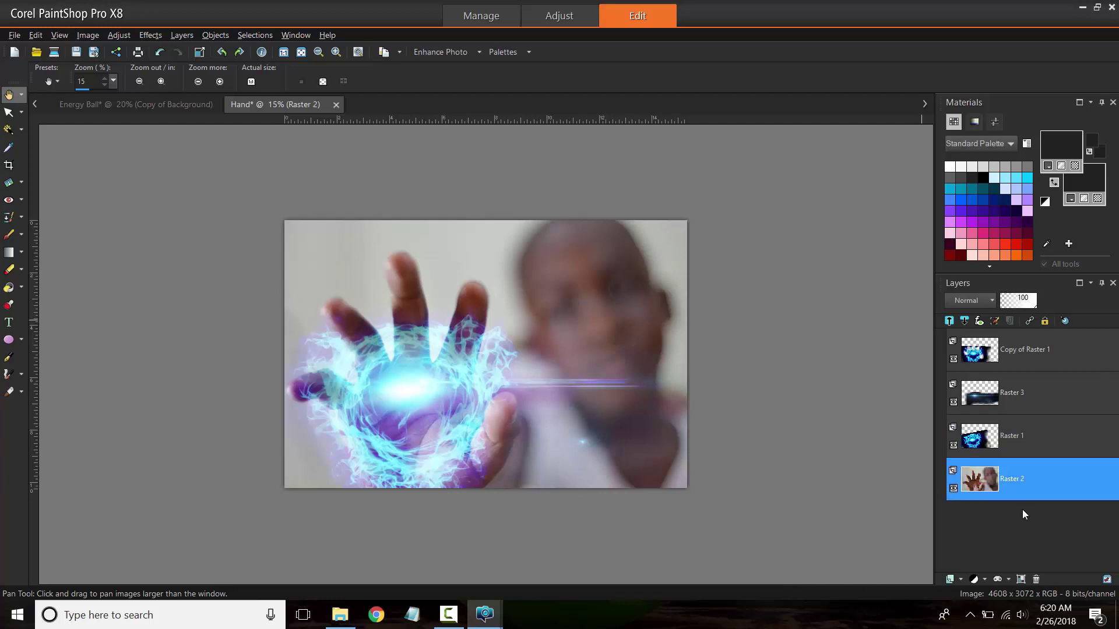
left_click(8, 288)
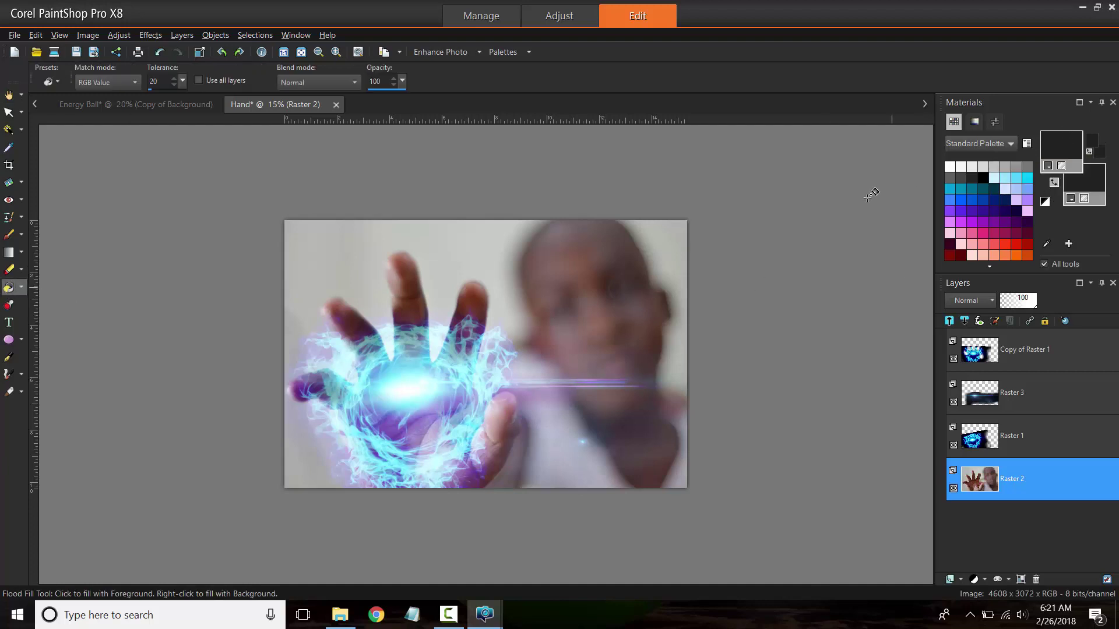
scroll(839, 321, "up", 3)
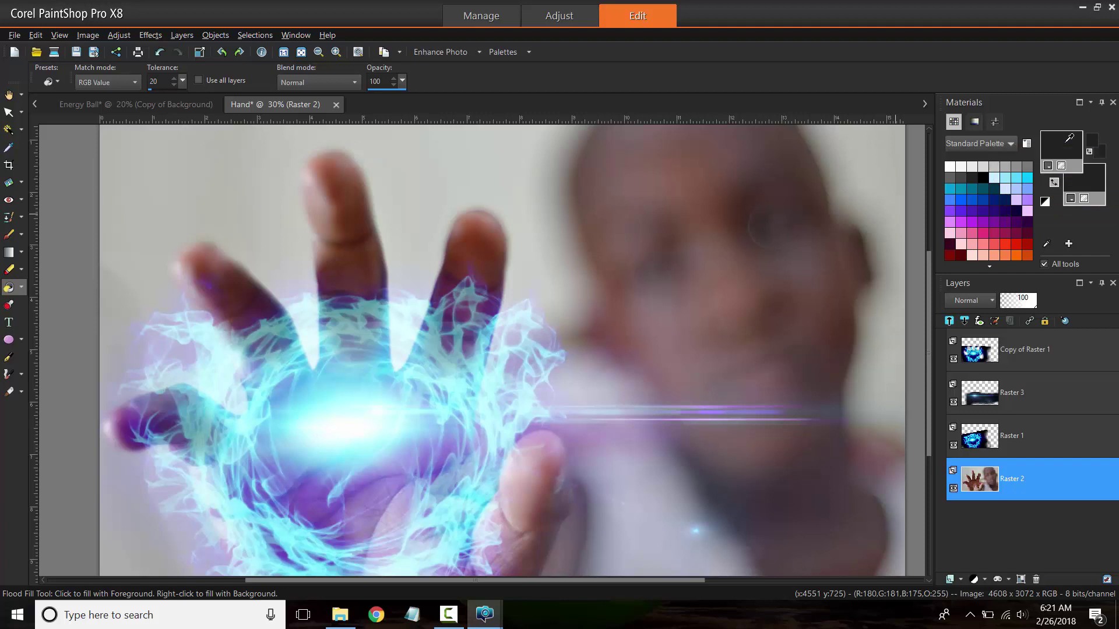
left_click(1066, 141)
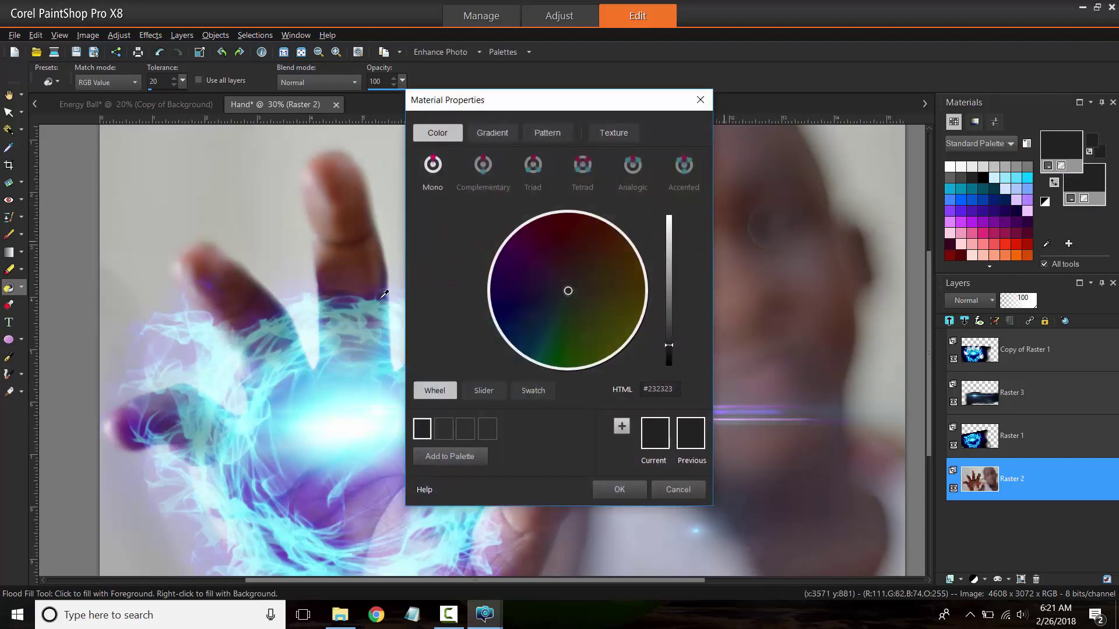
left_click_drag(532, 103, 868, 107)
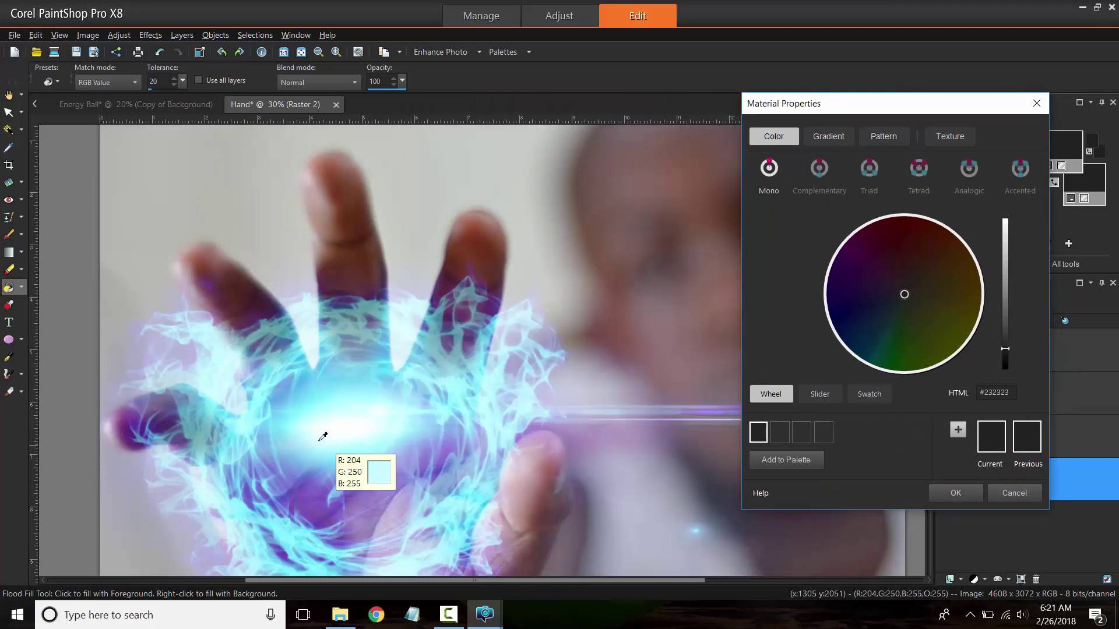
left_click(285, 419)
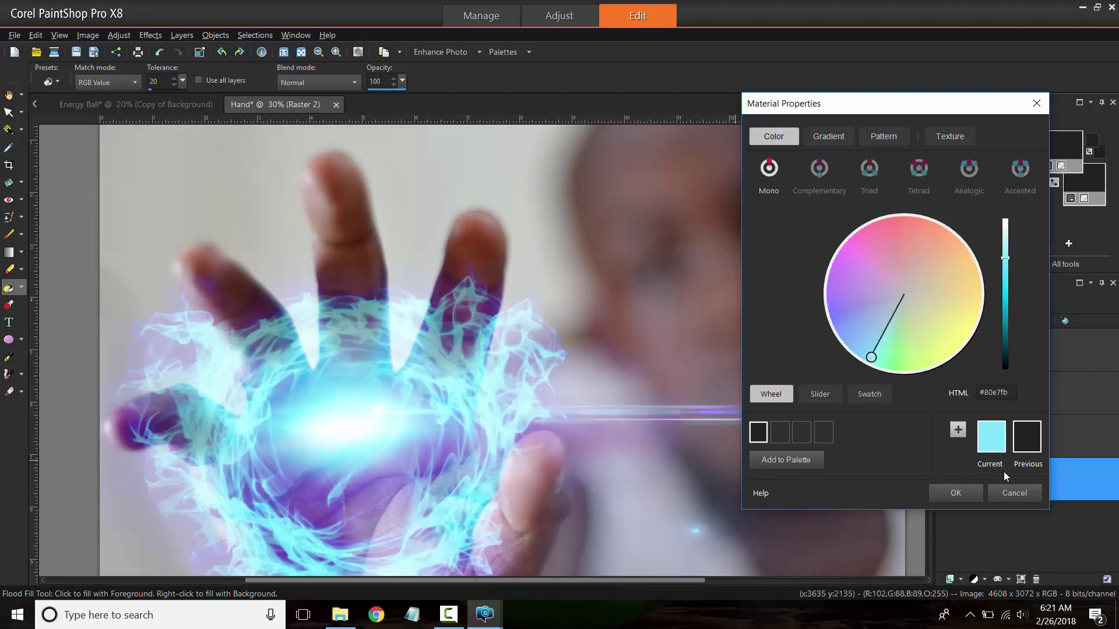
left_click(961, 494)
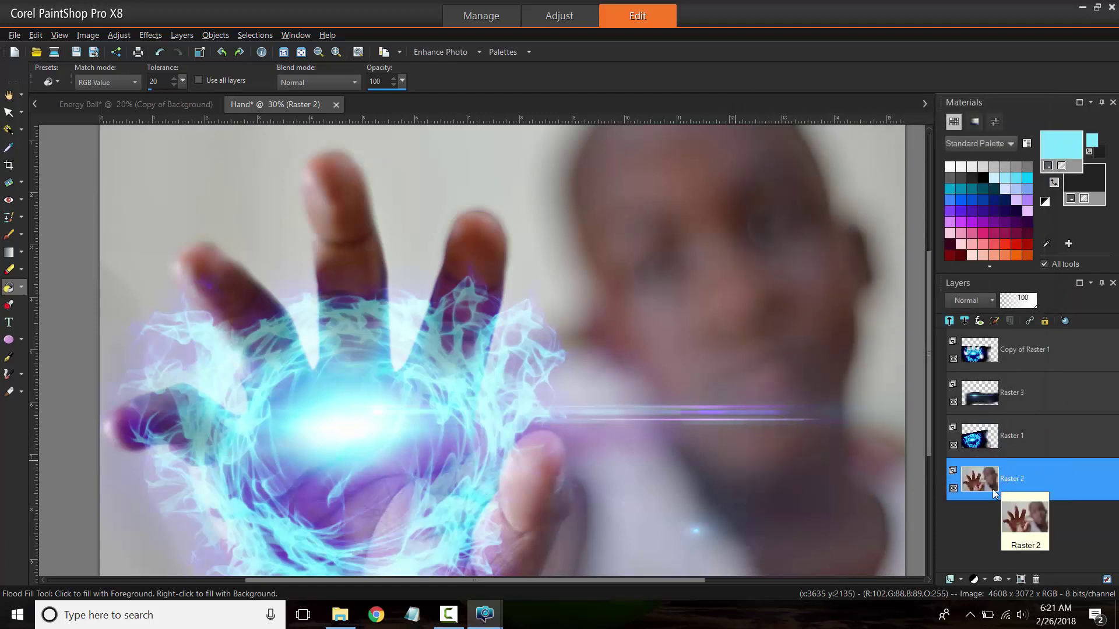
Add a new raster layer with default settings directly above Raster 2
left_click(962, 581)
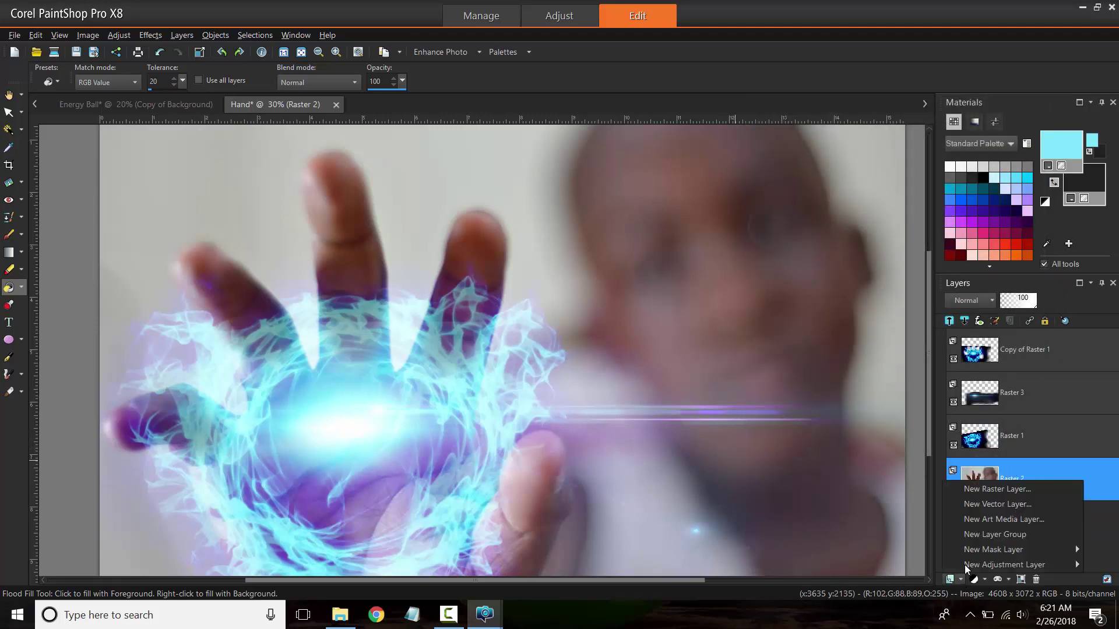
left_click(988, 490)
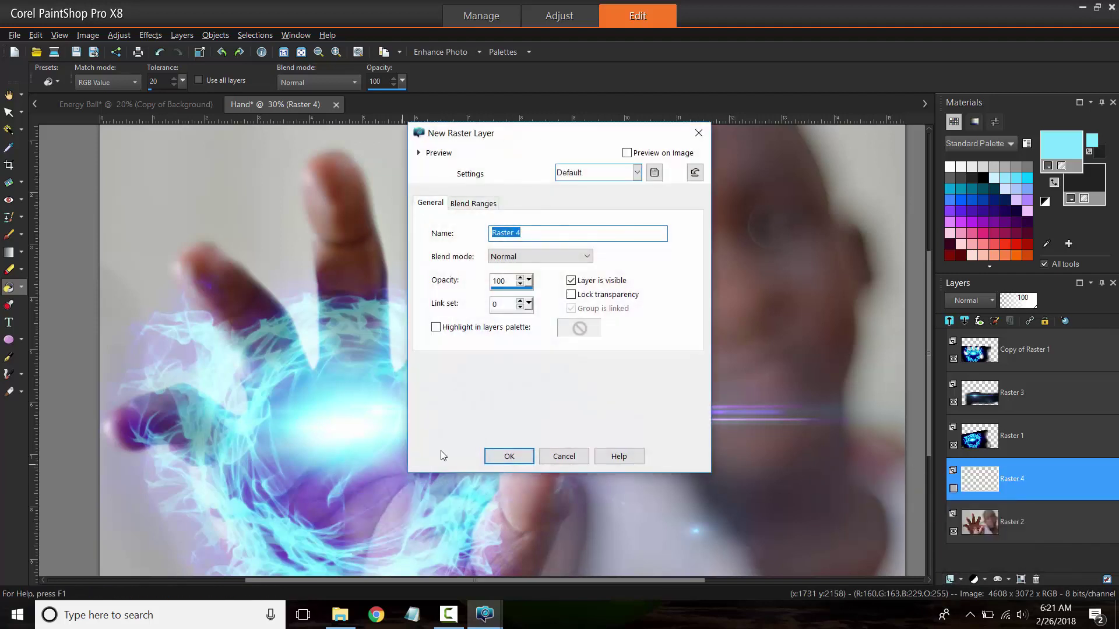
left_click(508, 452)
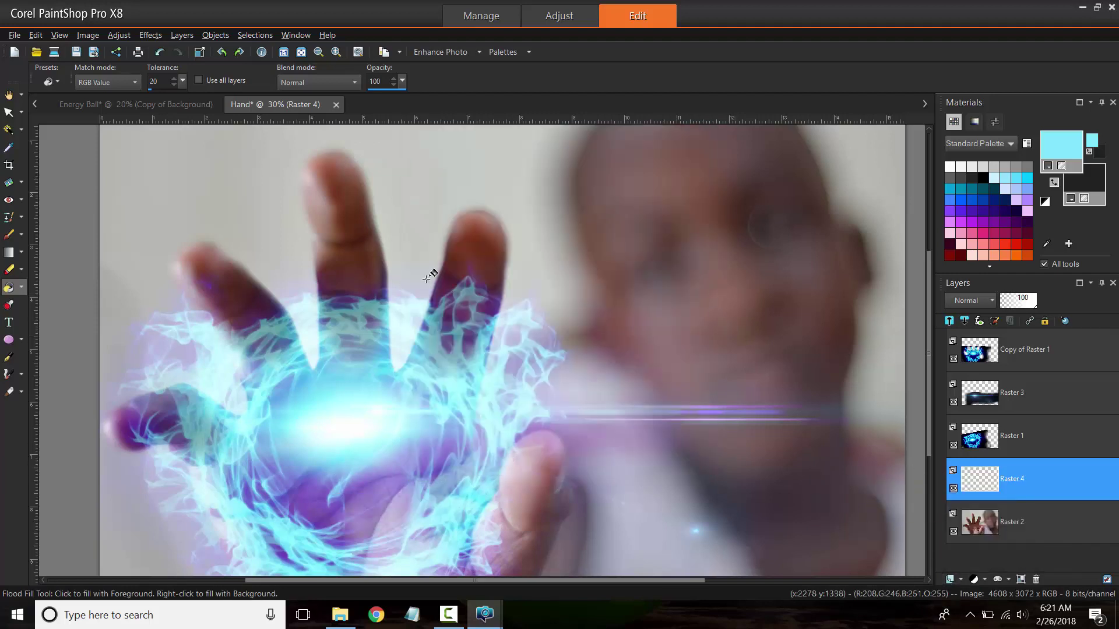
Flood fill Raster 4 with the sampled cyan and lower its layer opacity to 29
left_click(407, 273)
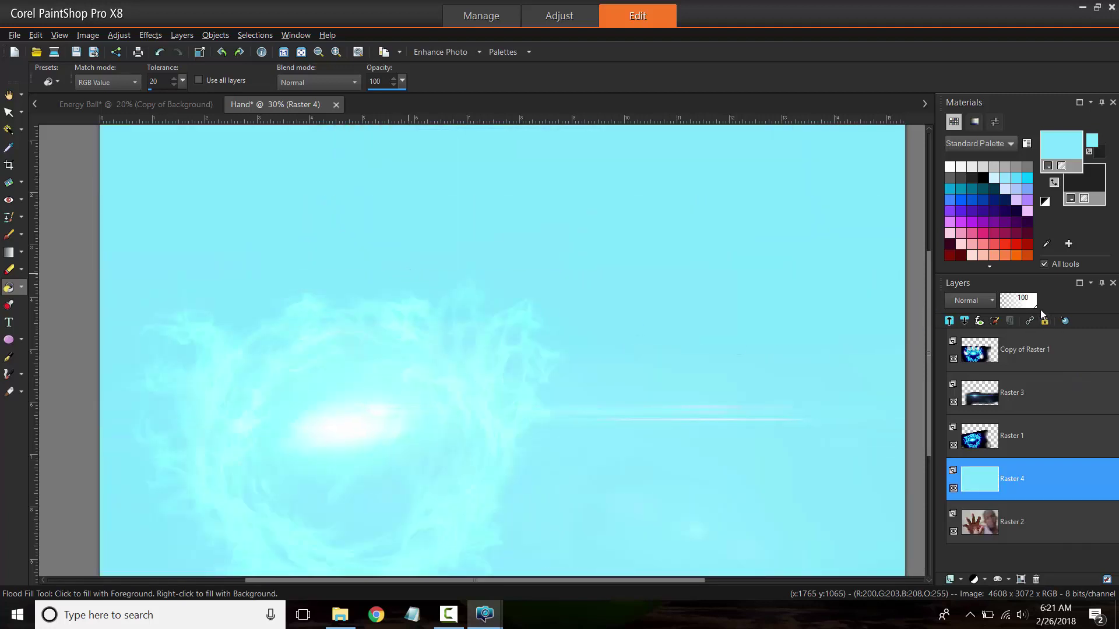
left_click(1011, 307)
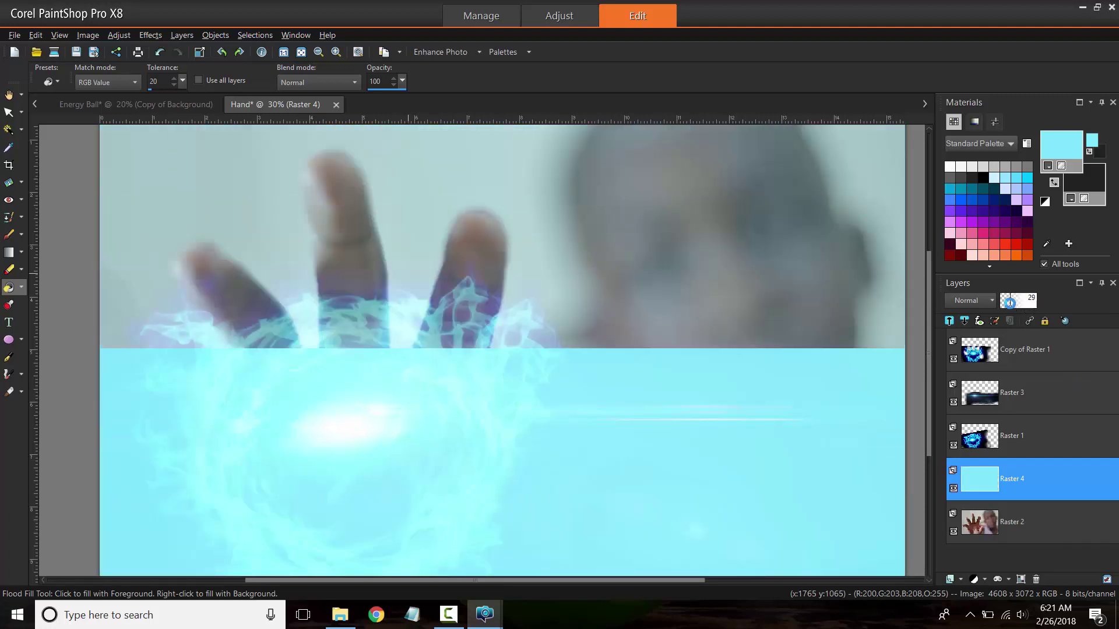
Lower Raster 4's opacity to 8 and compare the image with the tint layer hidden and shown
left_click_drag(1009, 307, 1005, 310)
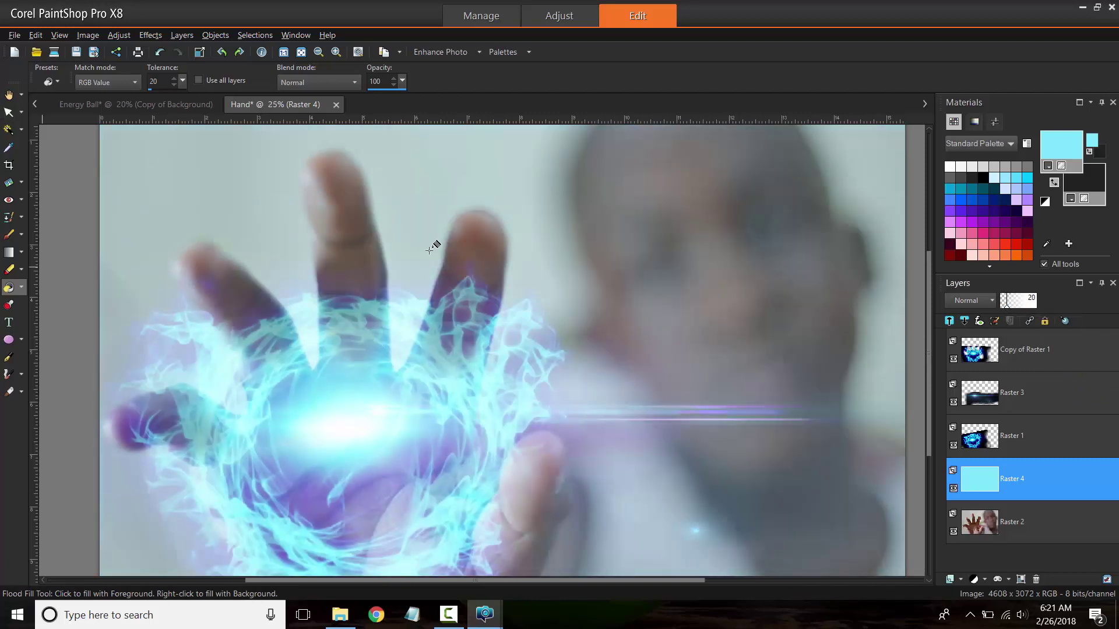
scroll(690, 282, "down", 2)
left_click_drag(1006, 306, 1002, 301)
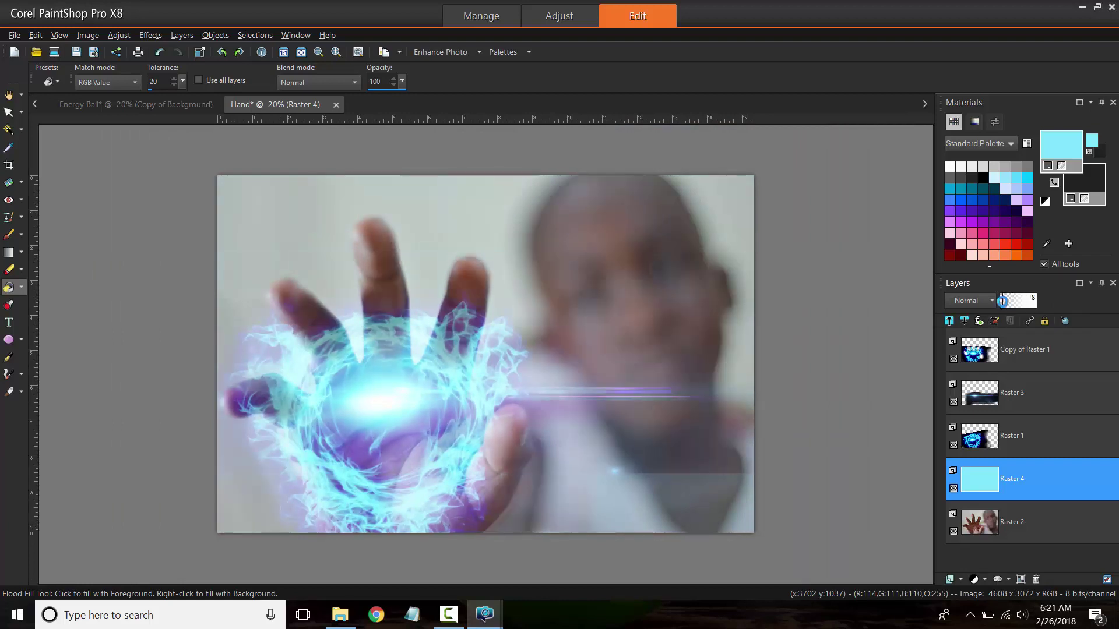
left_click(953, 488)
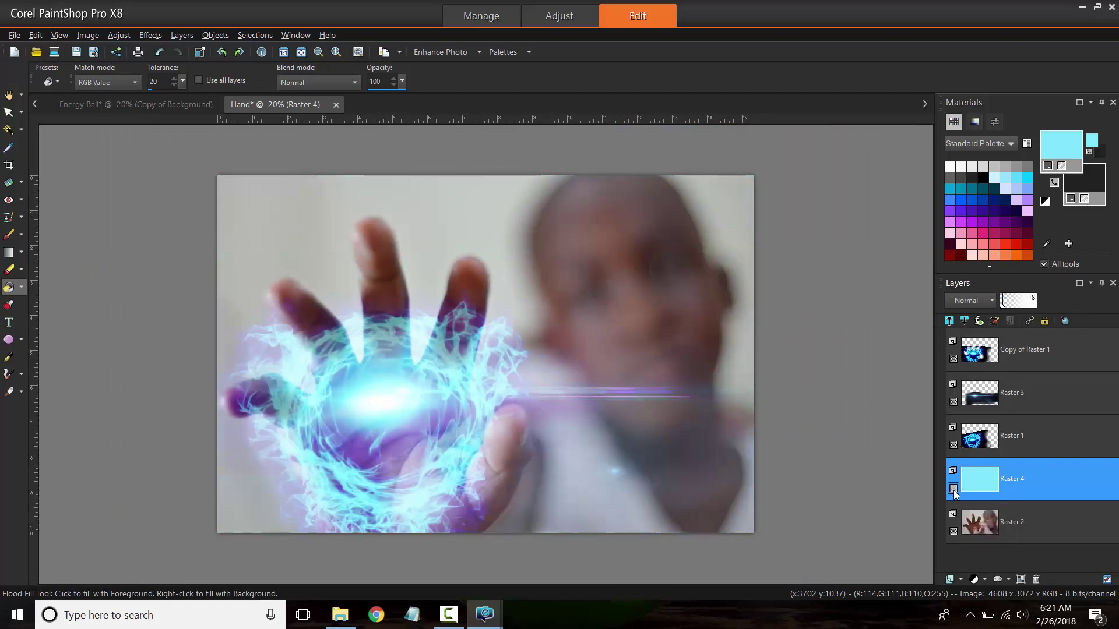
left_click(954, 490)
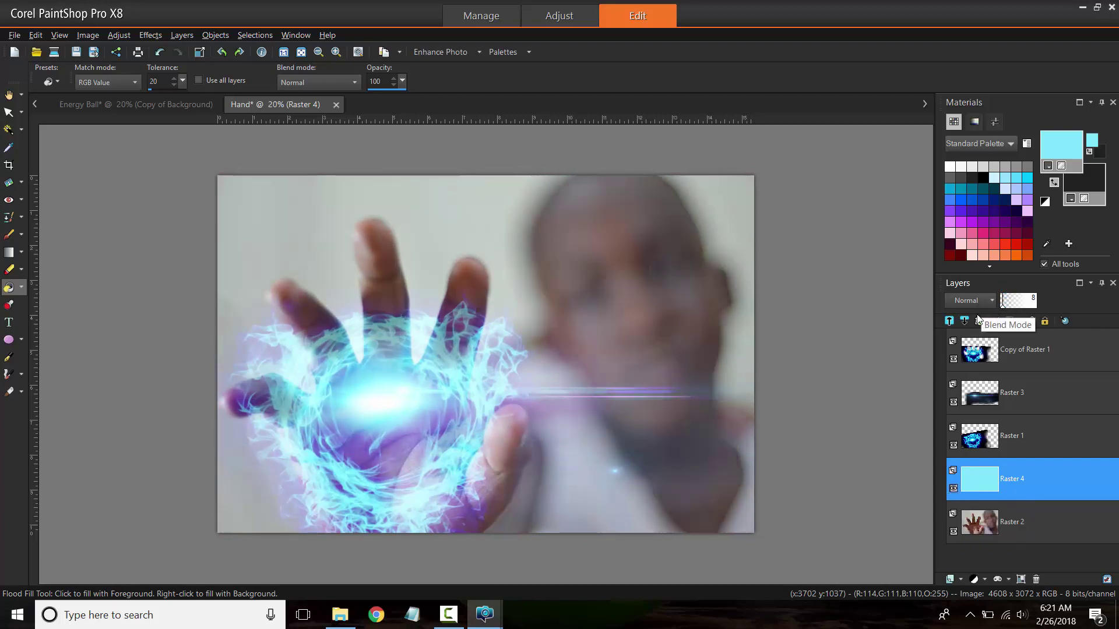
Raise Raster 4's opacity to 53, try the Darken blend mode, and compare the image with the layer hidden and shown
left_click_drag(1002, 302, 1019, 306)
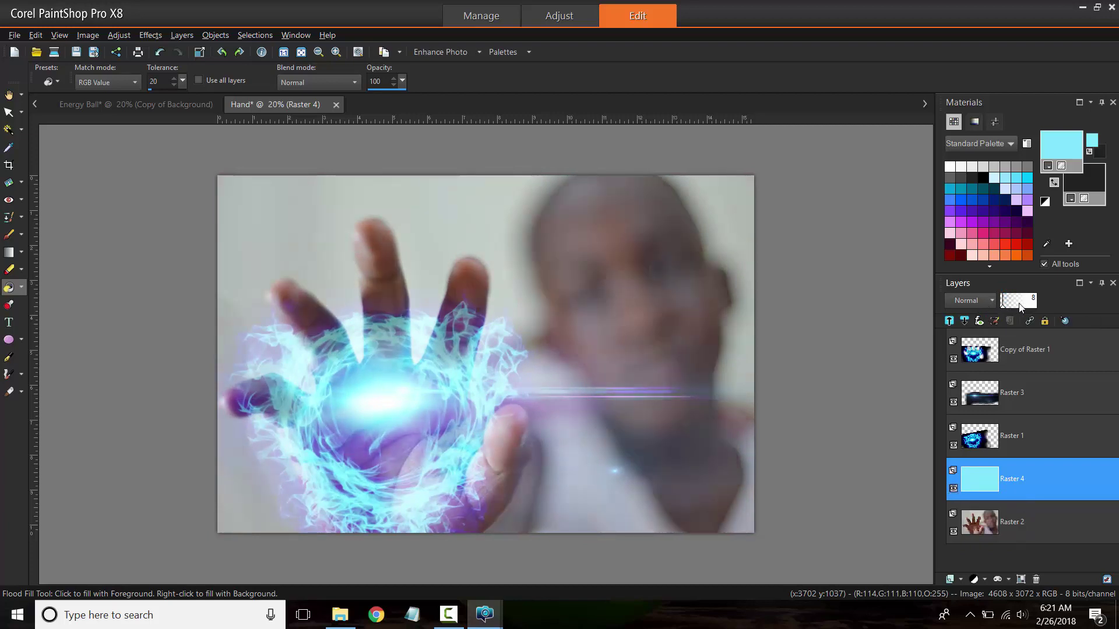
left_click(985, 301)
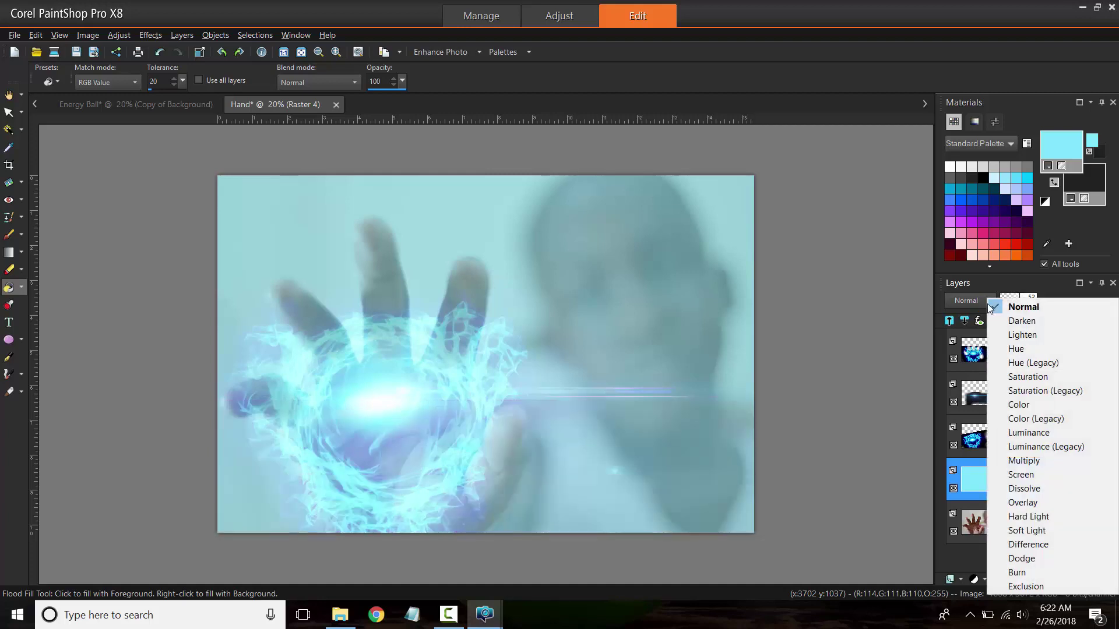
left_click(1019, 319)
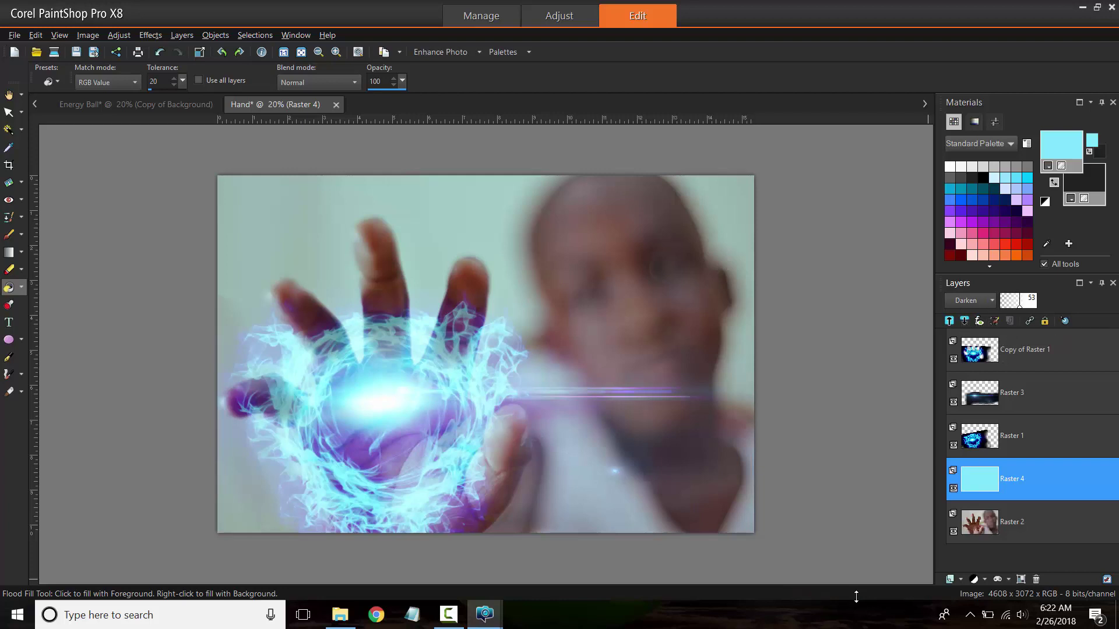
left_click(953, 488)
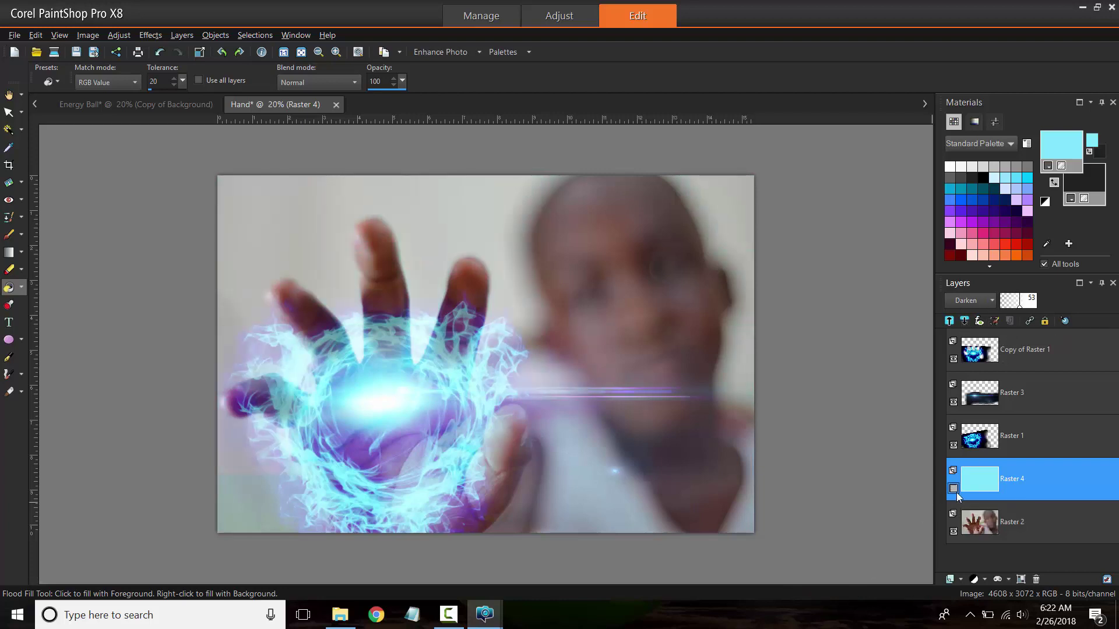
left_click(953, 488)
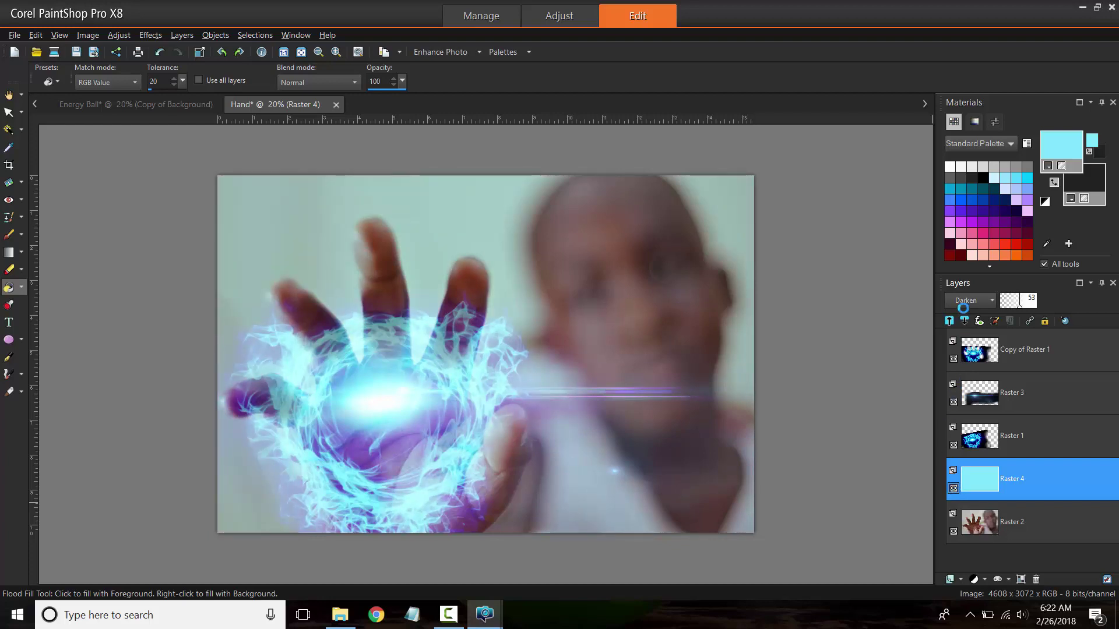
Cycle Raster 4 through the blend modes from Lighten onward, settle on Multiply, and lower its opacity to 20
left_click(971, 299)
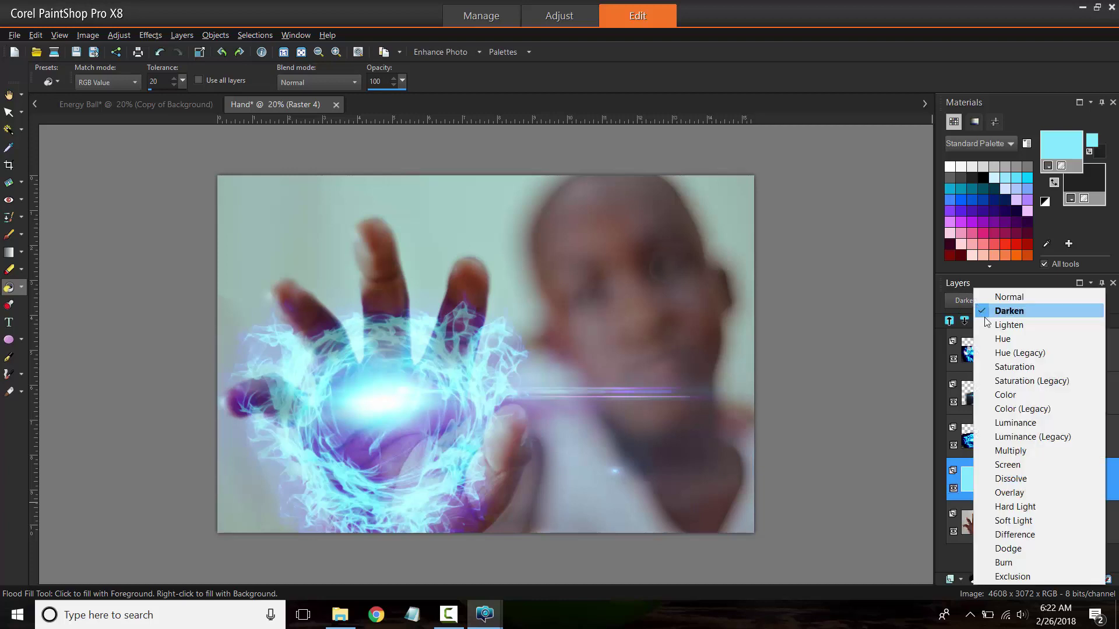
left_click(996, 326)
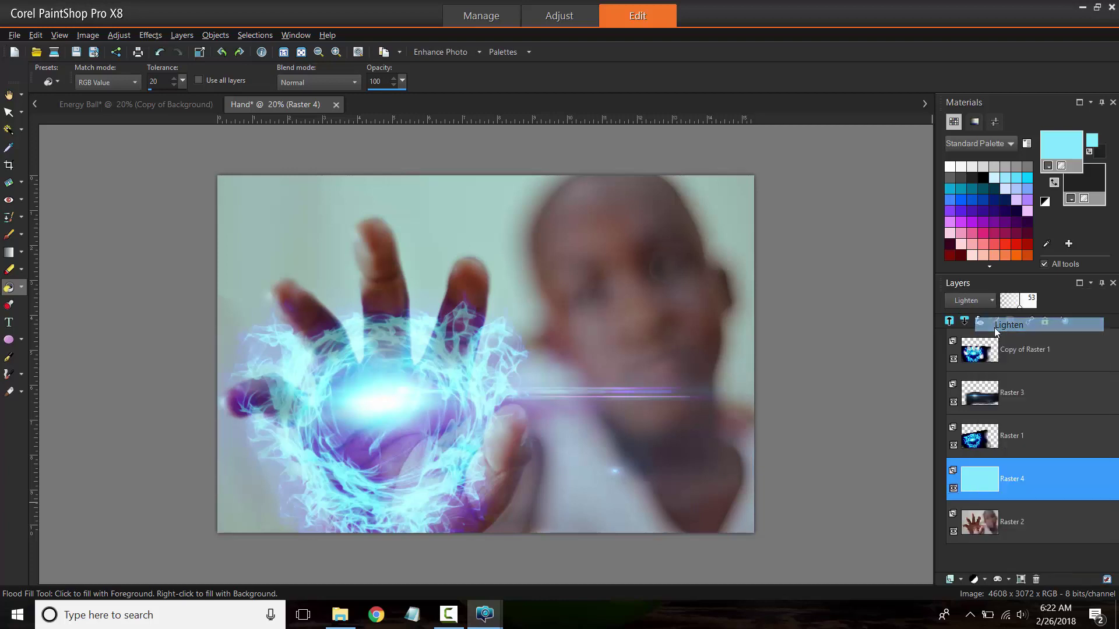
scroll(965, 301, "down", 2)
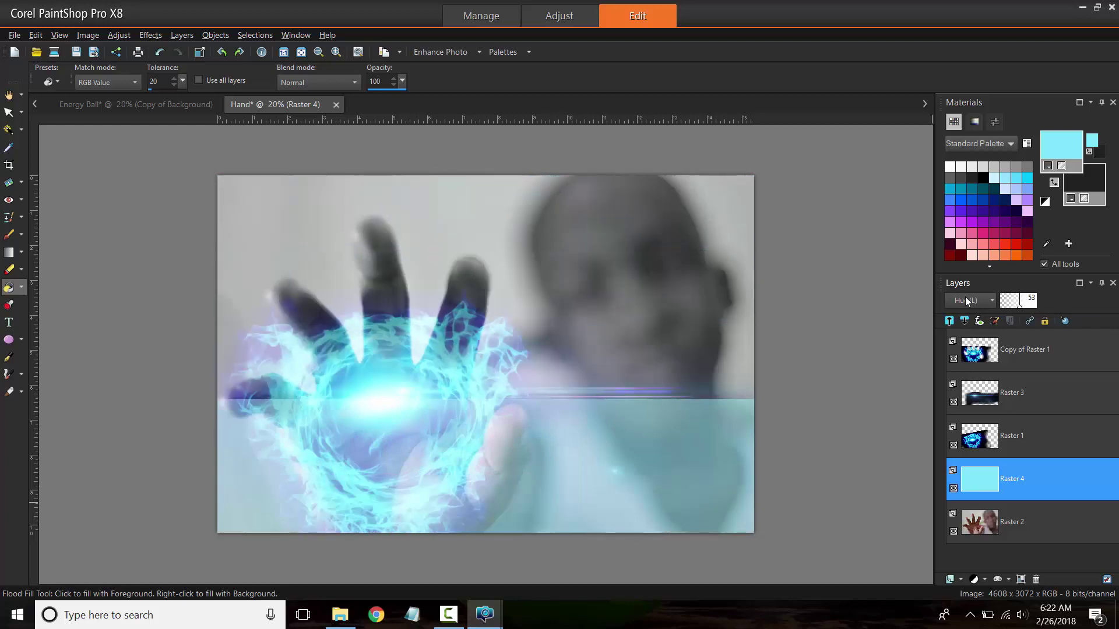
scroll(965, 300, "down", 1)
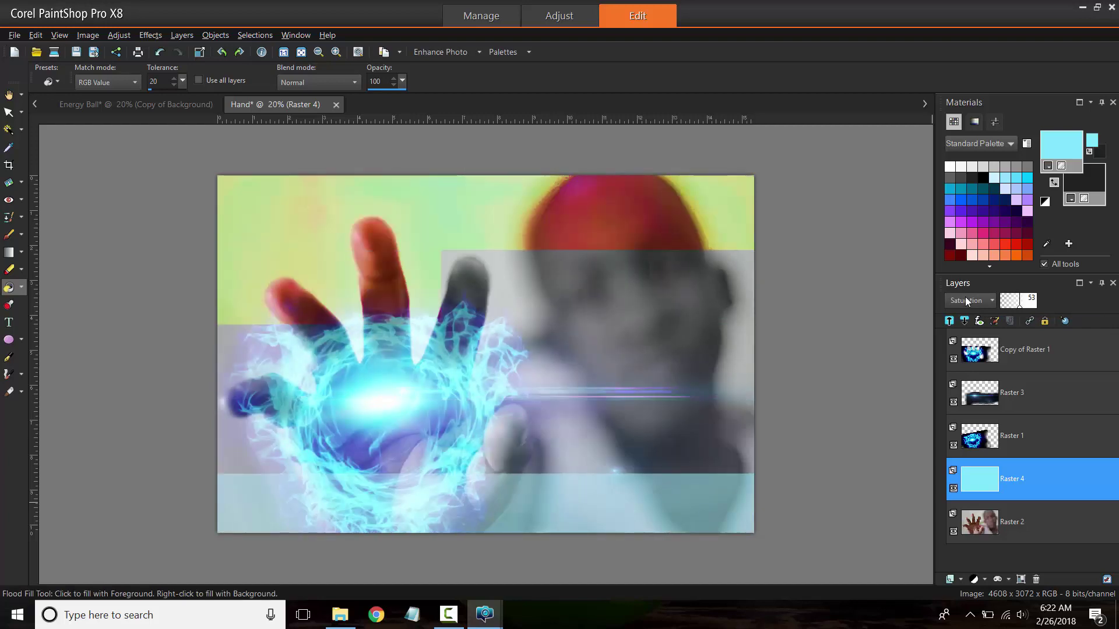
scroll(965, 300, "down", 1)
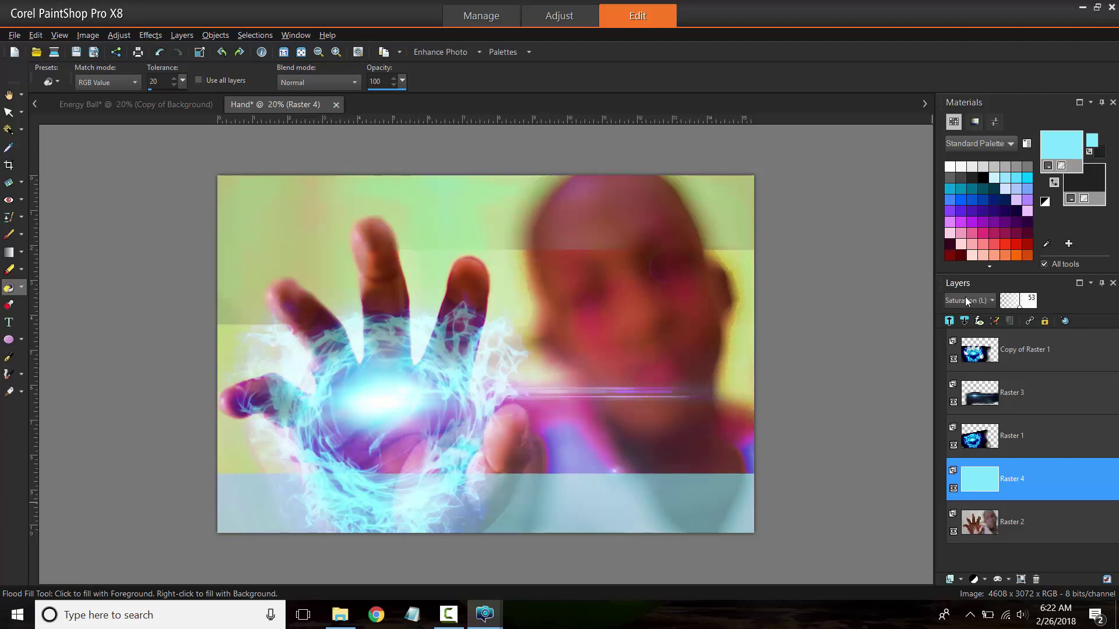
scroll(965, 300, "down", 1)
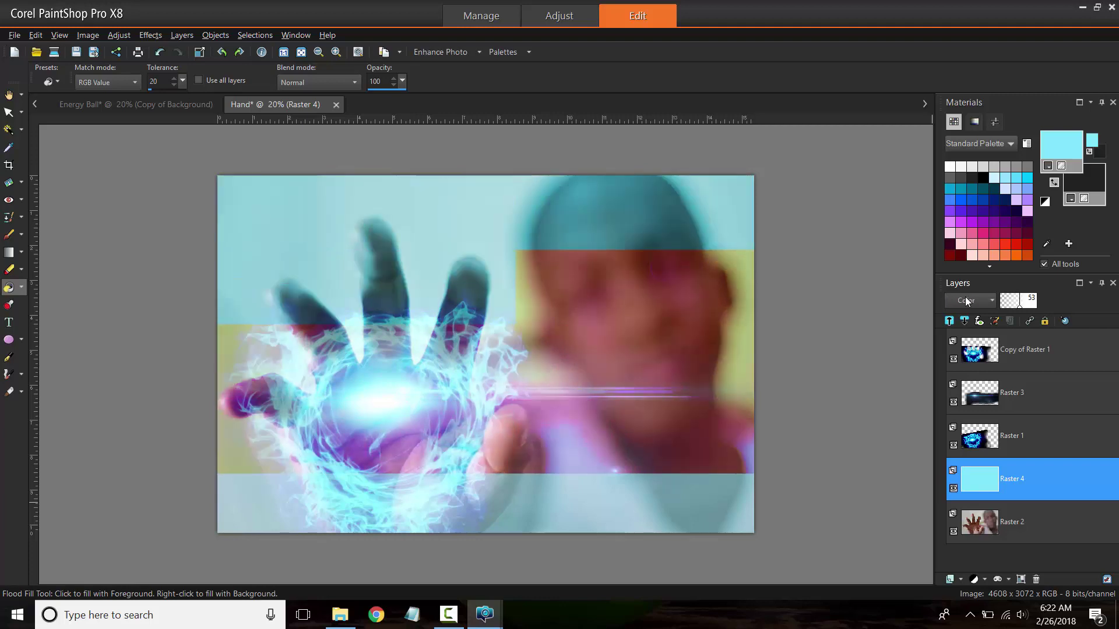
scroll(965, 300, "down", 1)
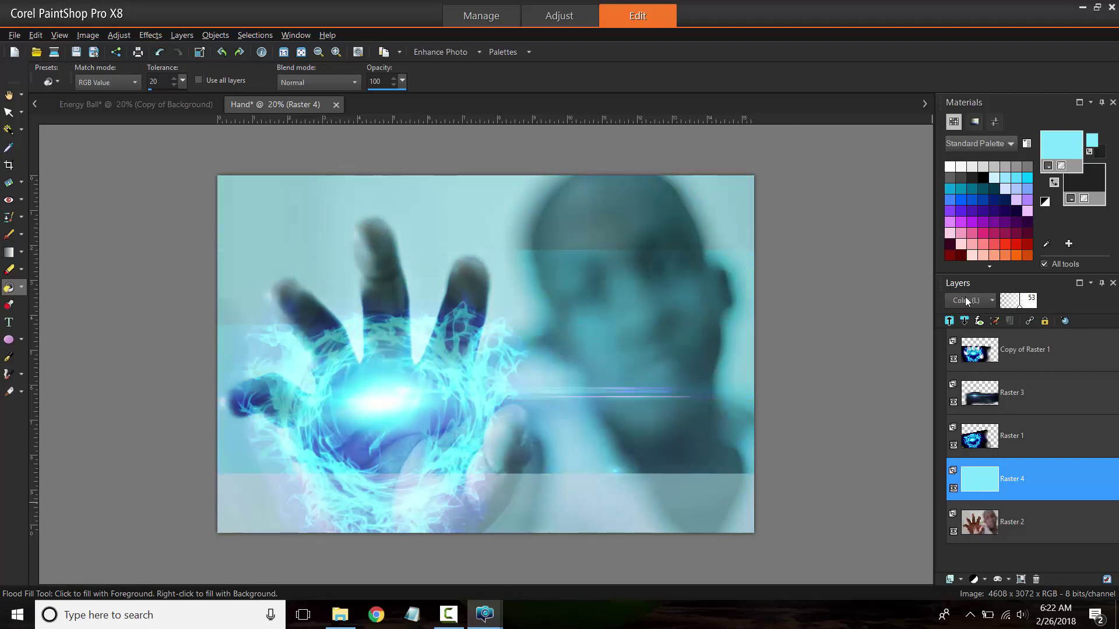
scroll(964, 300, "down", 1)
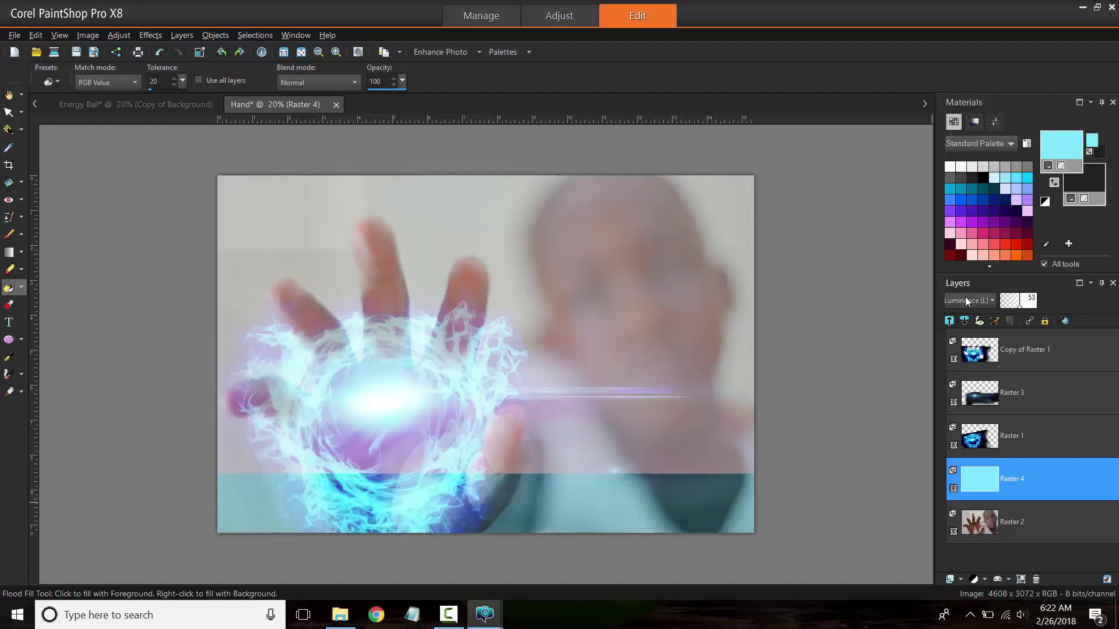
scroll(965, 301, "down", 1)
scroll(965, 300, "down", 1)
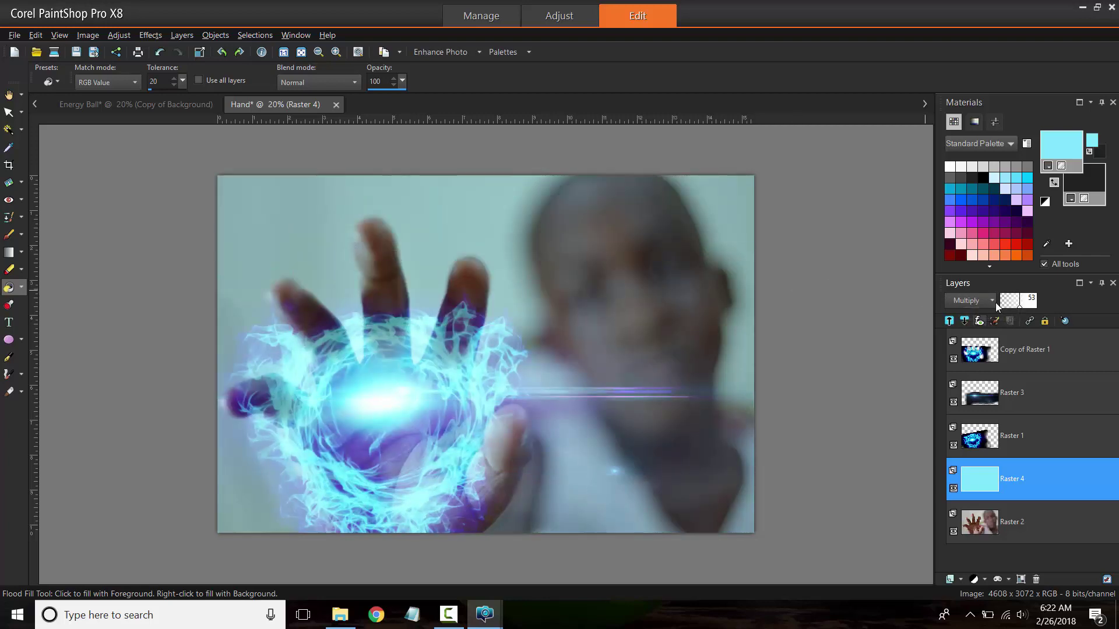
left_click_drag(1014, 307, 1010, 304)
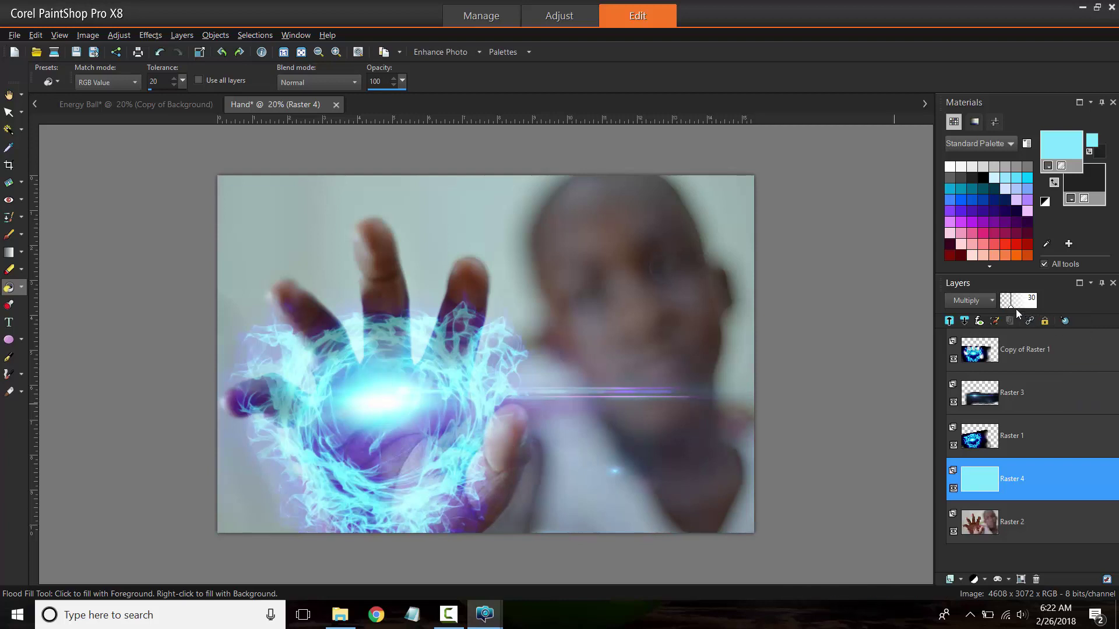
left_click_drag(1009, 307, 1006, 301)
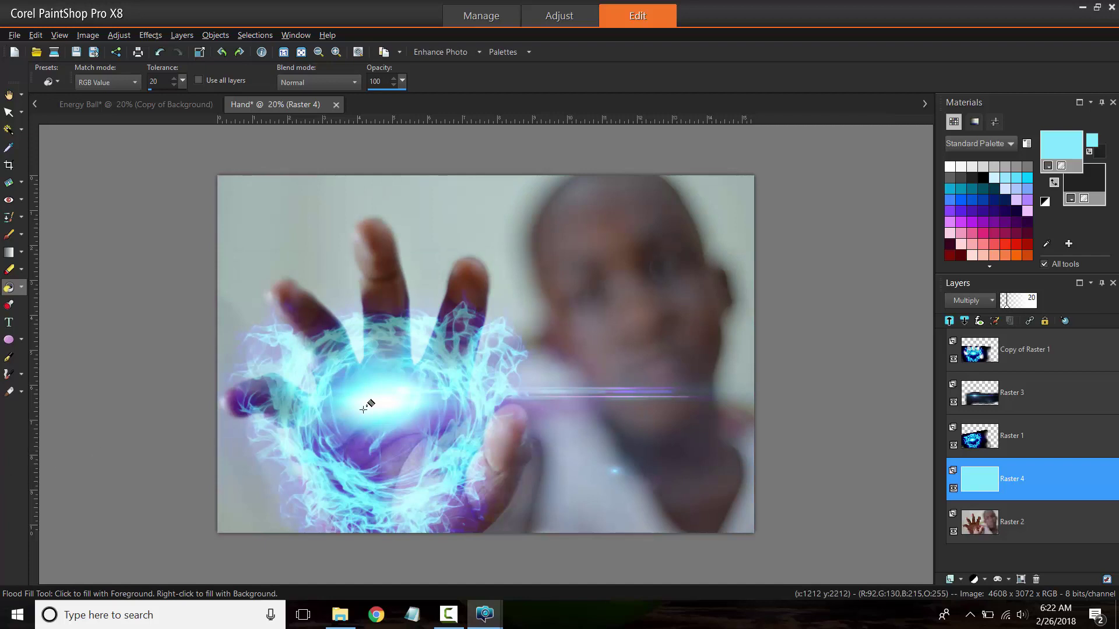
Compare the Hand composite with the finished Energy Ball document and select Raster 1 in Hand
left_click(145, 105)
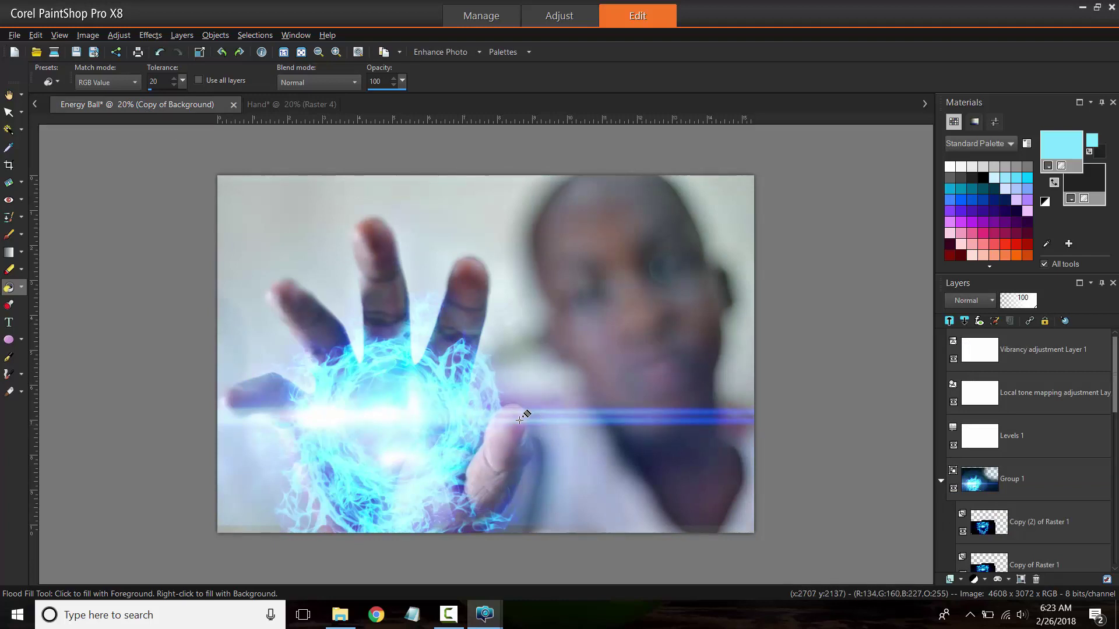
left_click(289, 105)
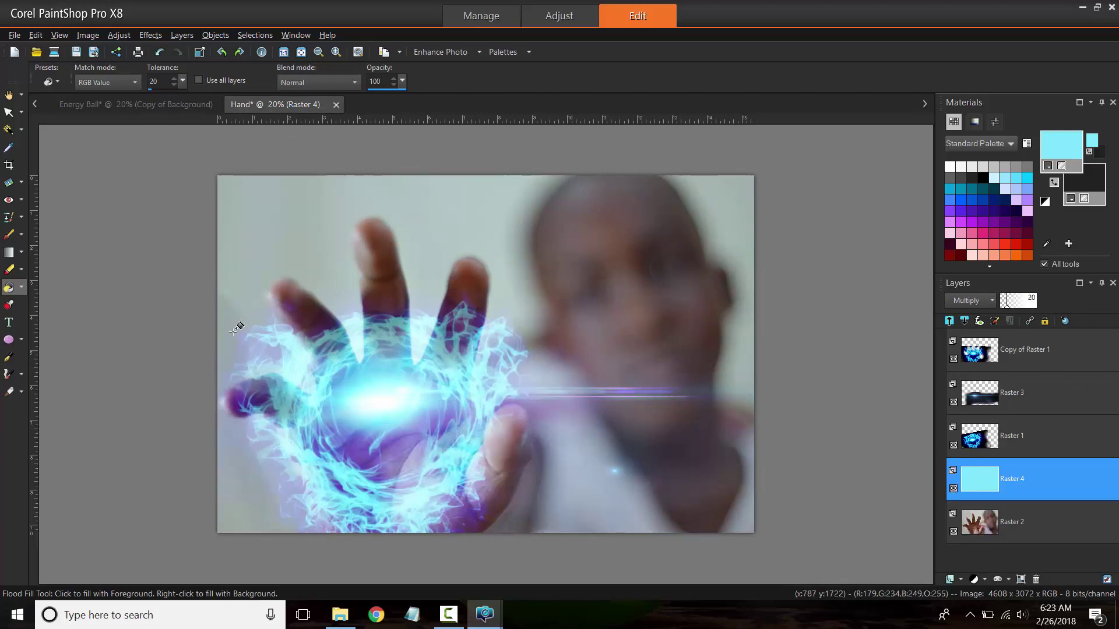
left_click(163, 105)
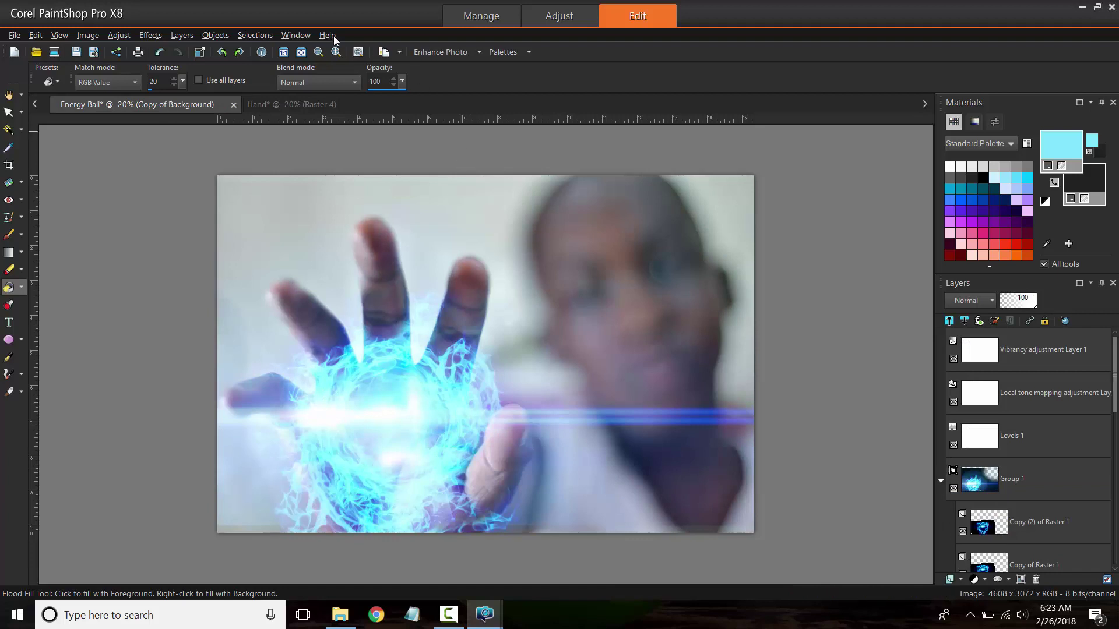
left_click(270, 110)
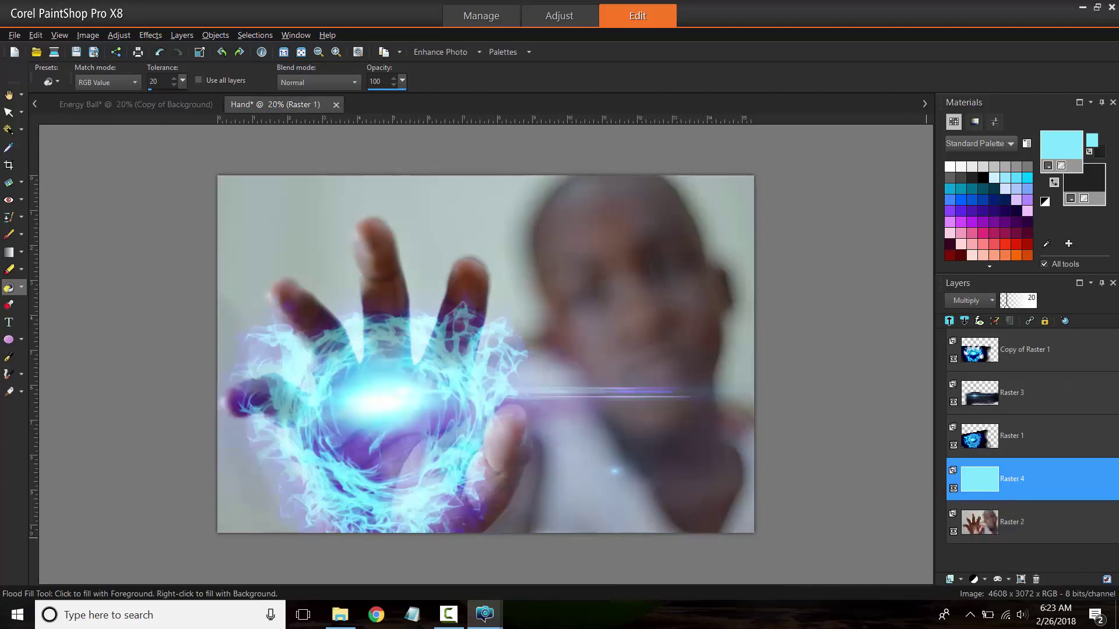
left_click(1022, 451)
Examine the Raster 1 copies inside Group 1 of the Energy Ball document and return to the Hand image
left_click_drag(1003, 466, 548, 362)
scroll(1022, 485, "down", 4)
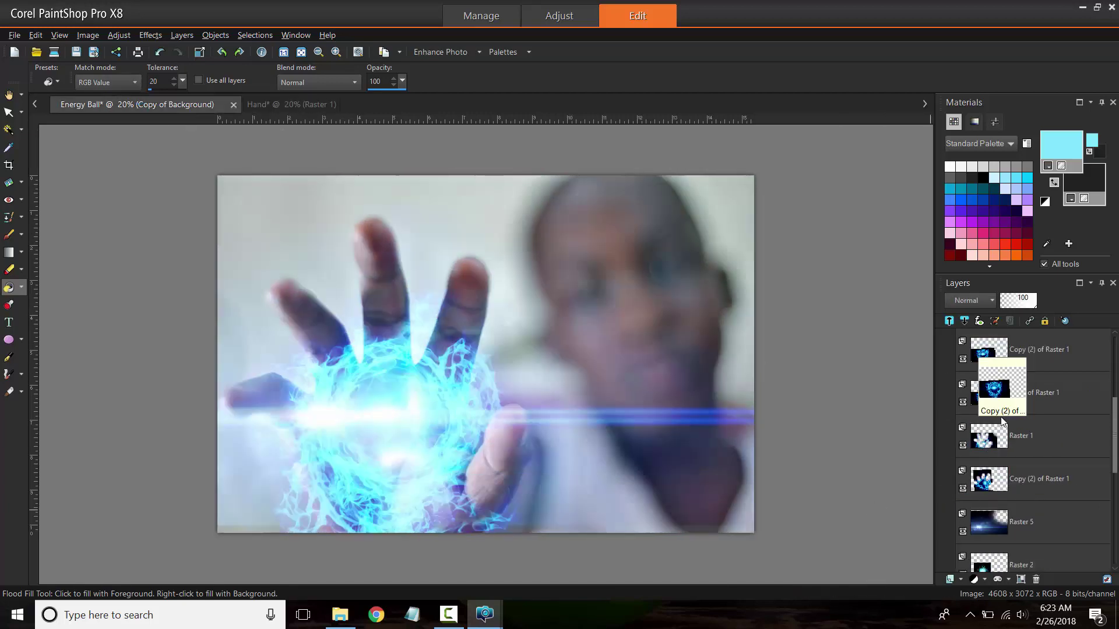
scroll(990, 441, "up", 1)
left_click(988, 405)
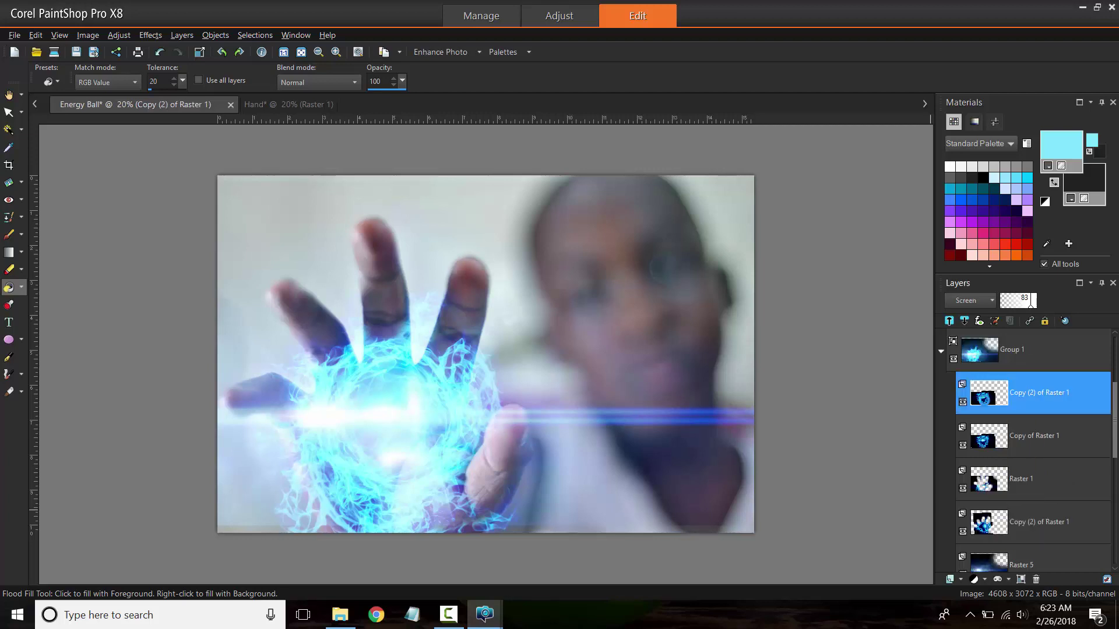
left_click(993, 446)
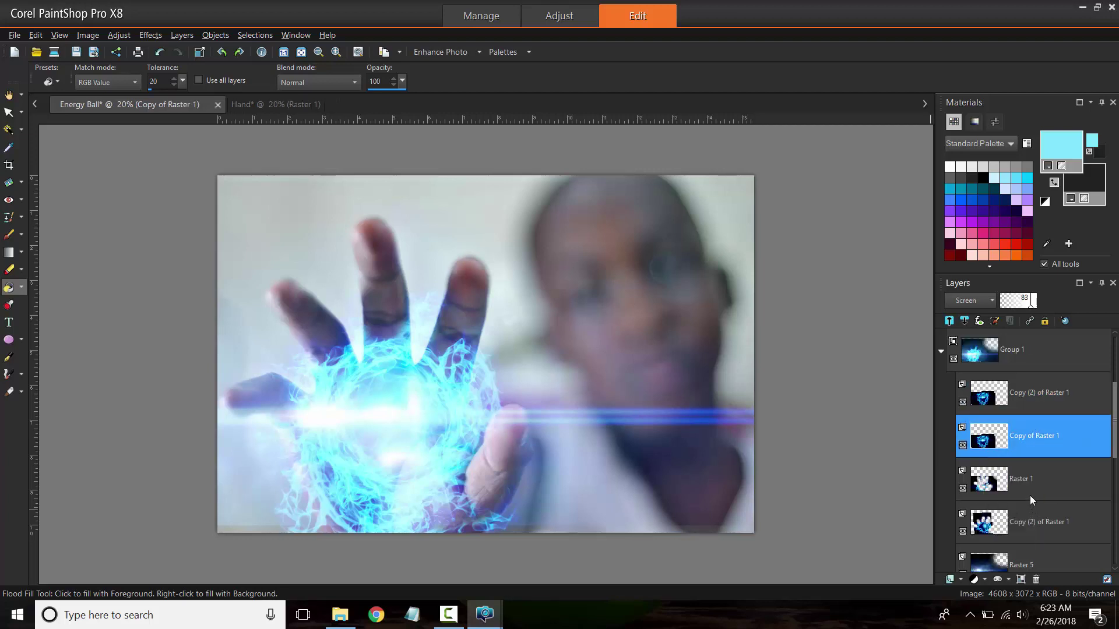
scroll(1029, 495, "down", 2)
left_click(9, 374)
left_click(269, 105)
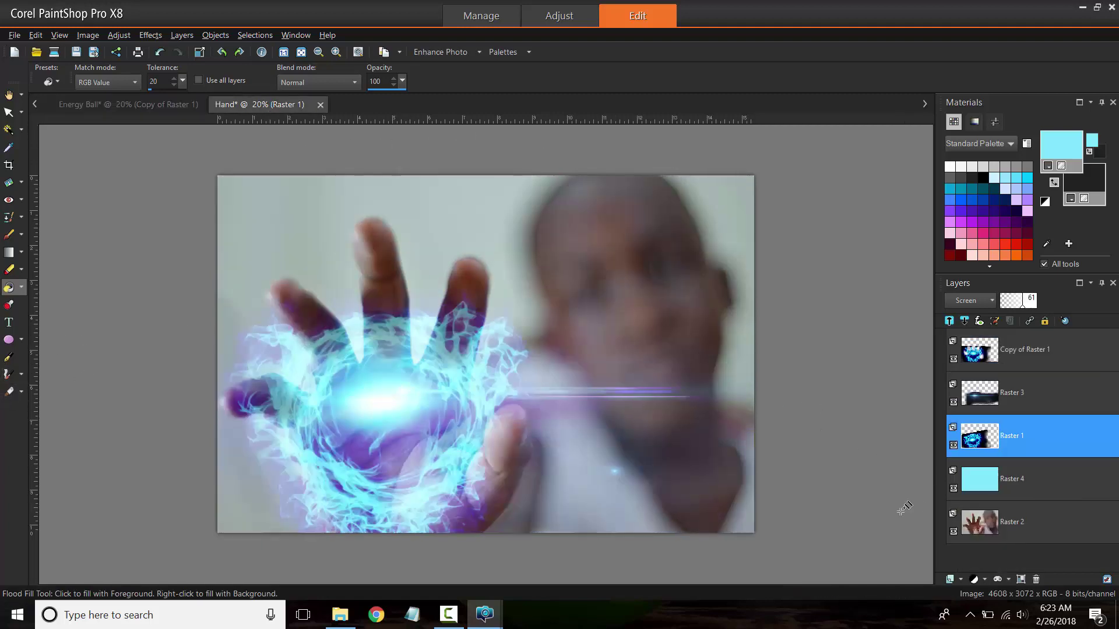
scroll(326, 423, "down", 1)
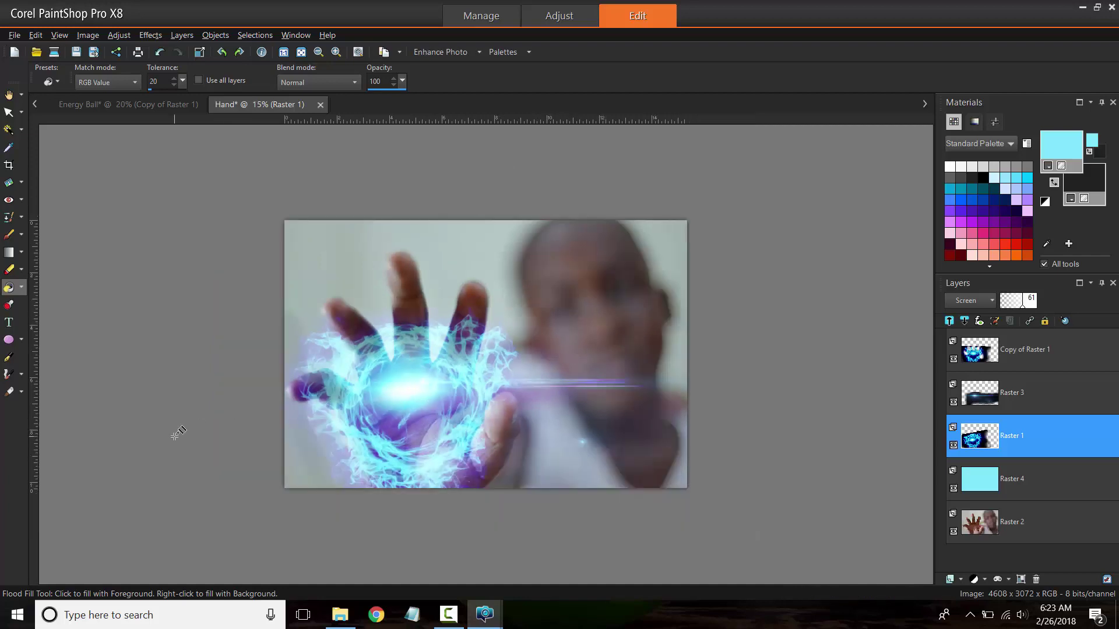